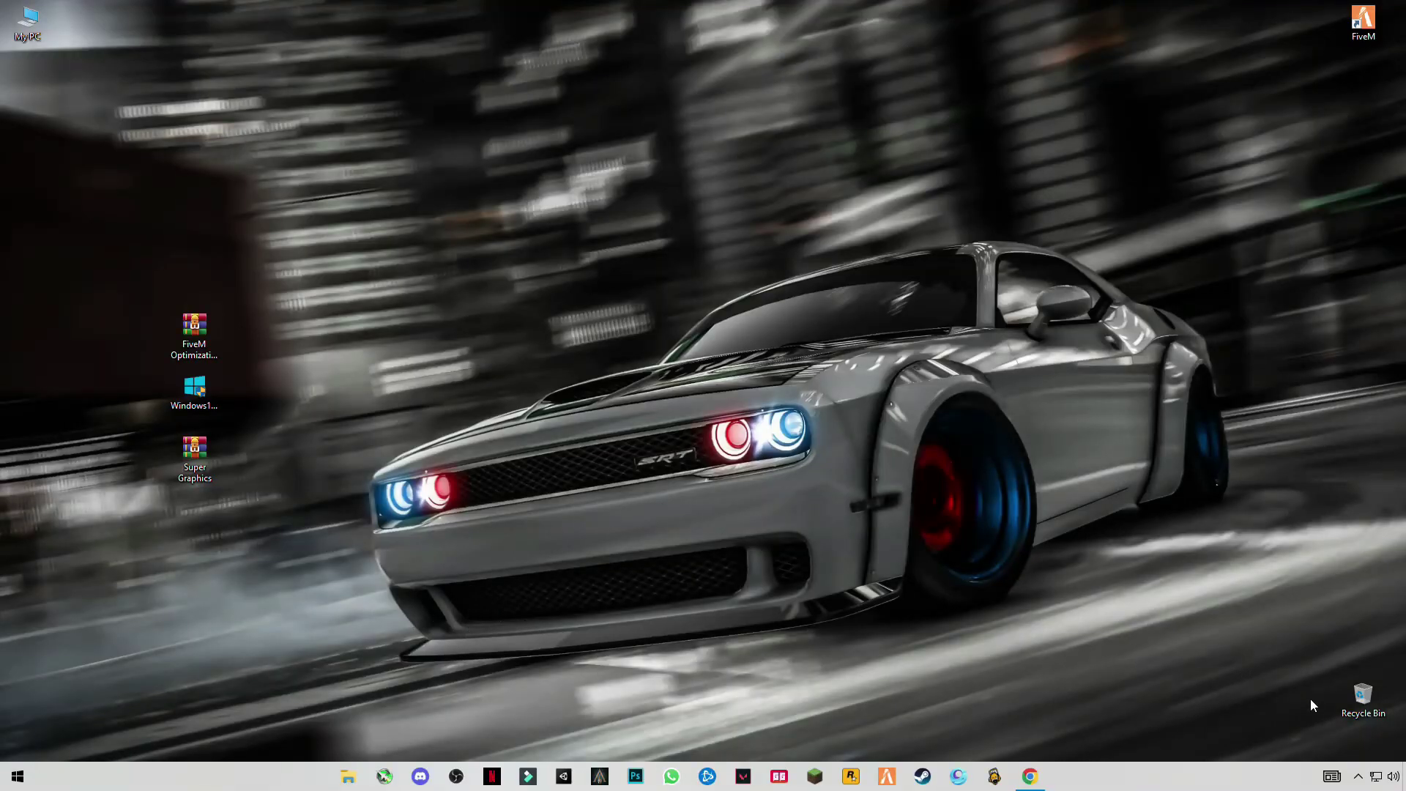
Exit Steam running in the background and check the remaining background apps
click(1359, 776)
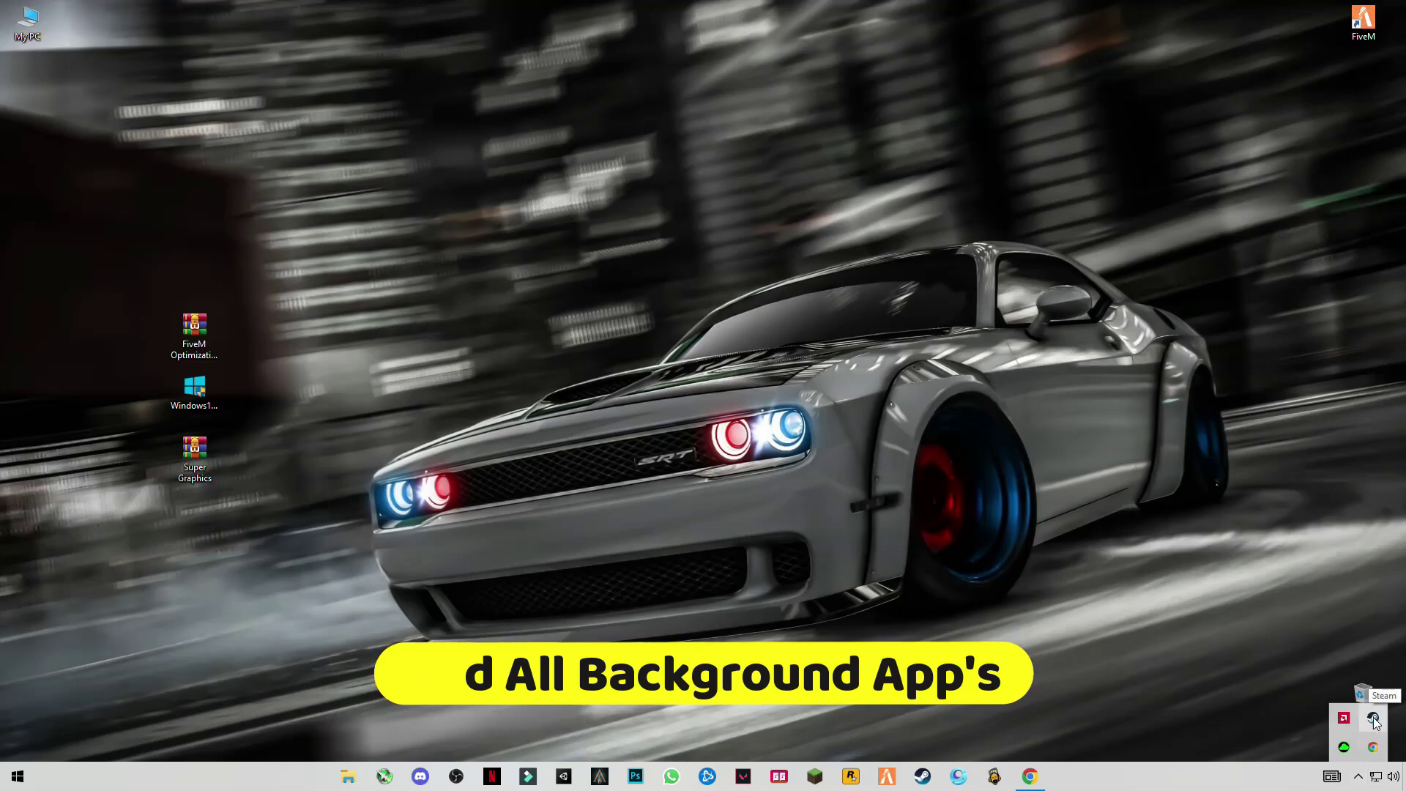
right_click(1374, 720)
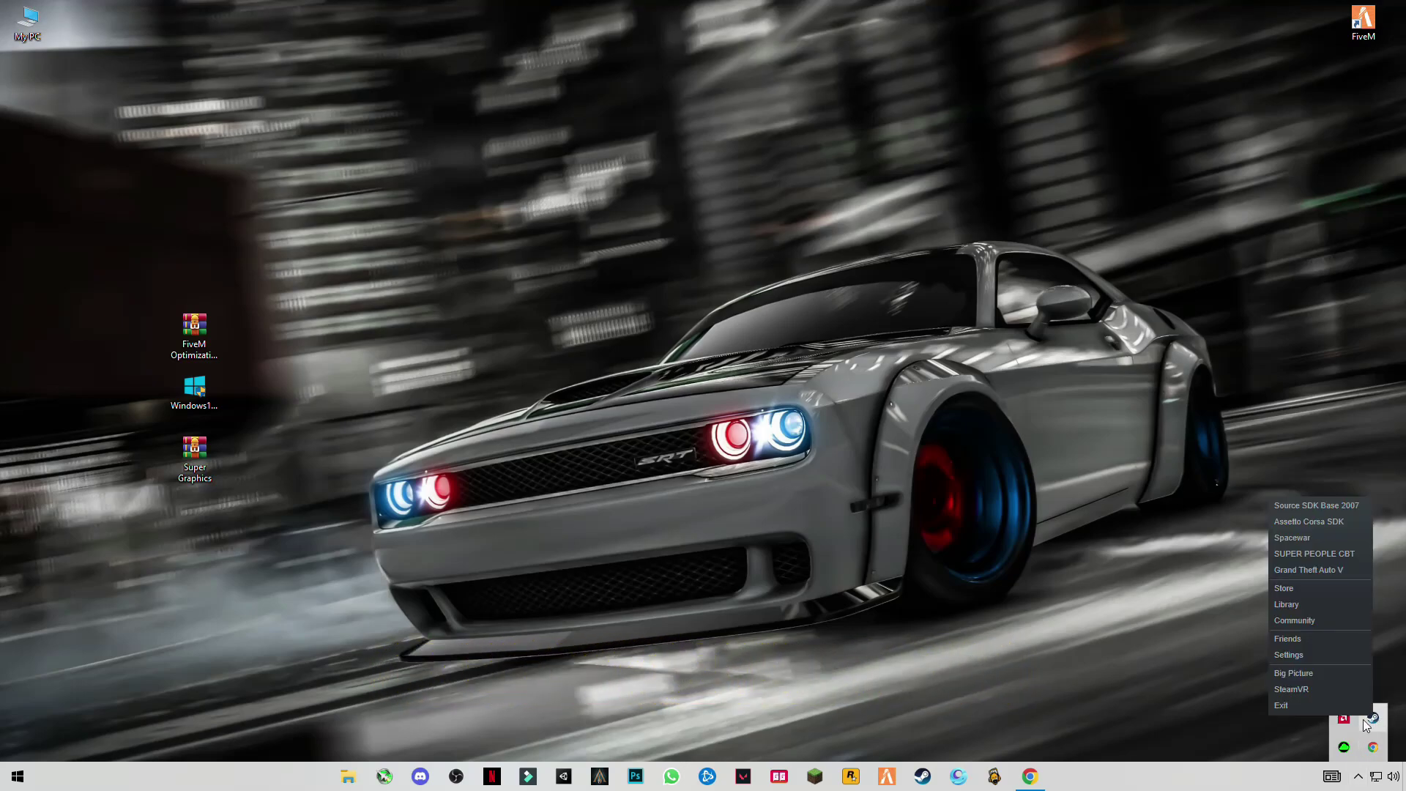
click(1291, 704)
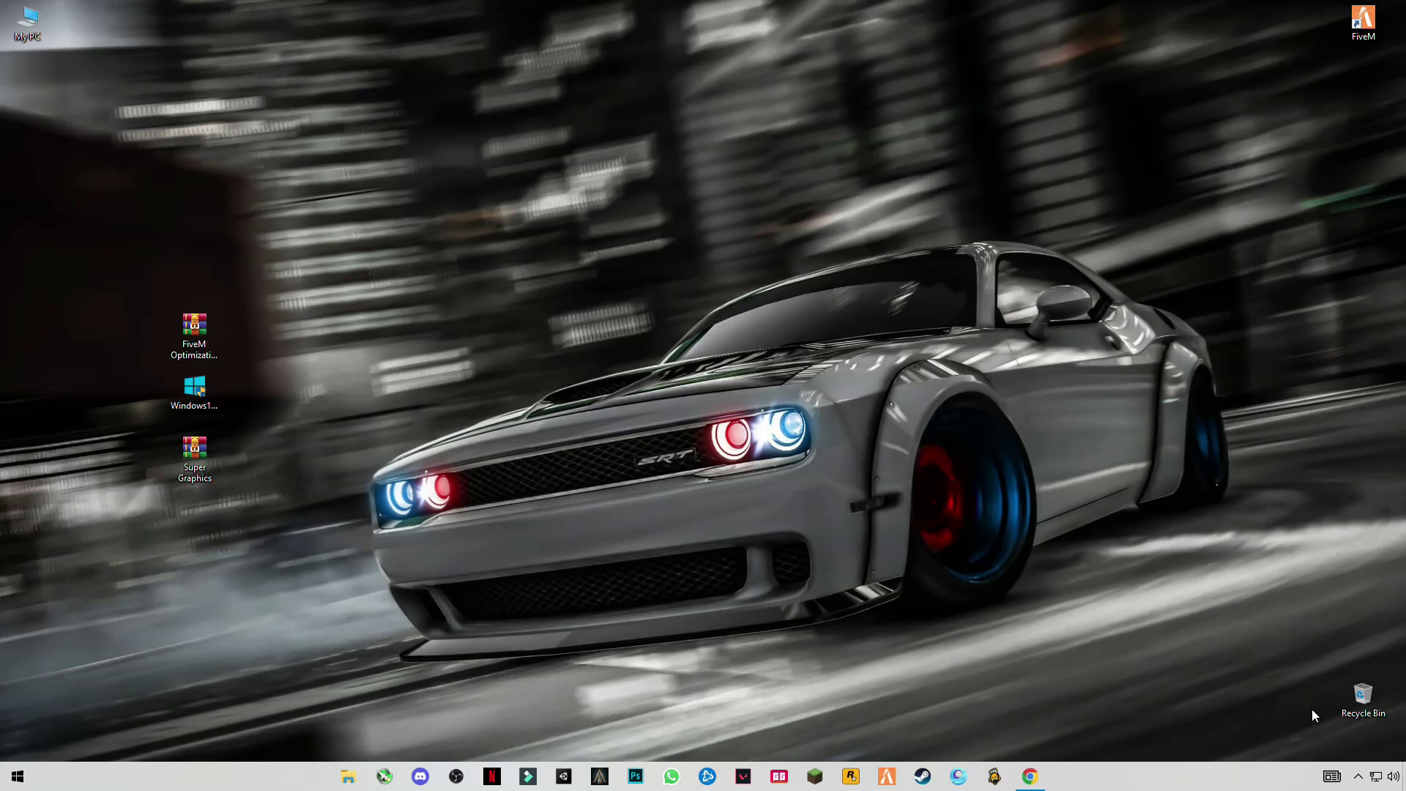
click(1358, 777)
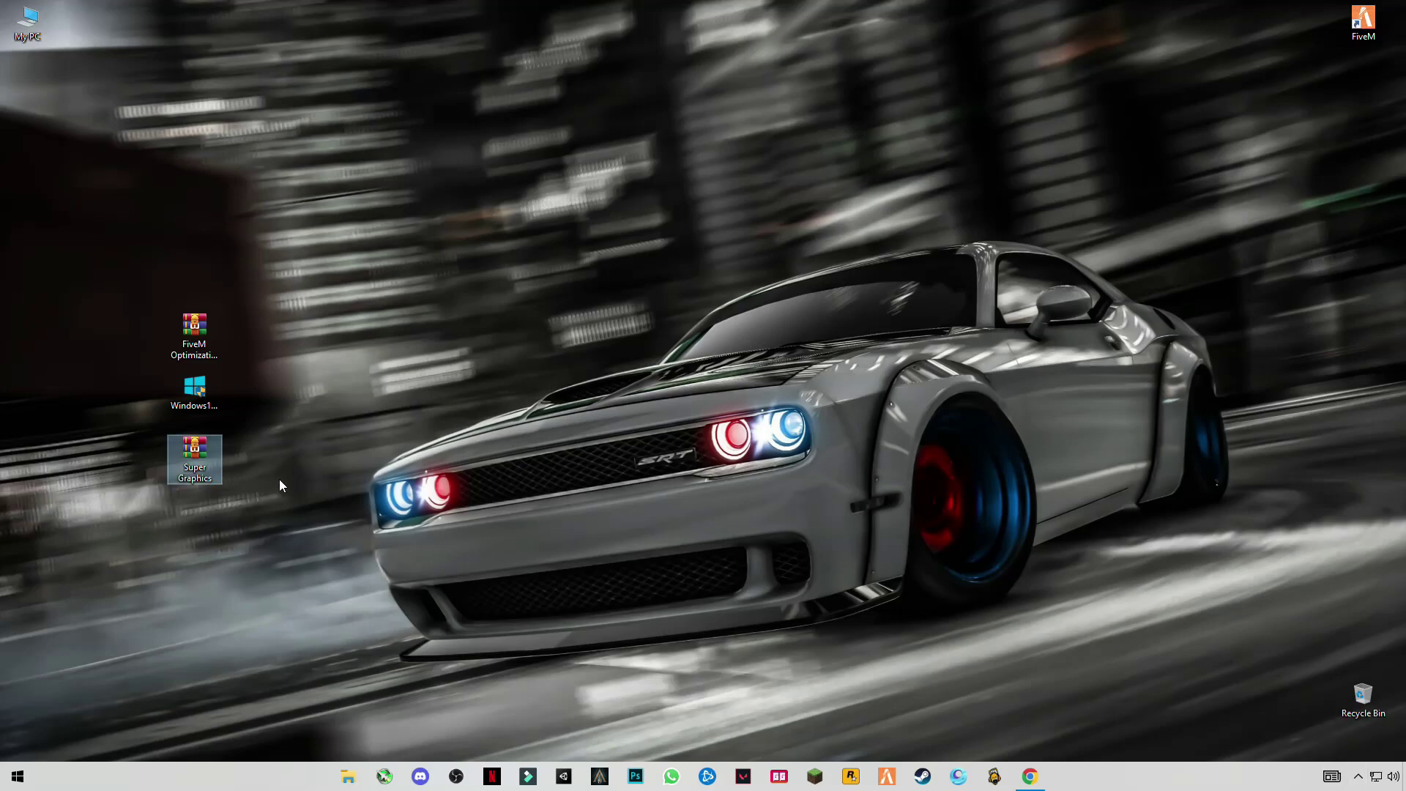
click(195, 333)
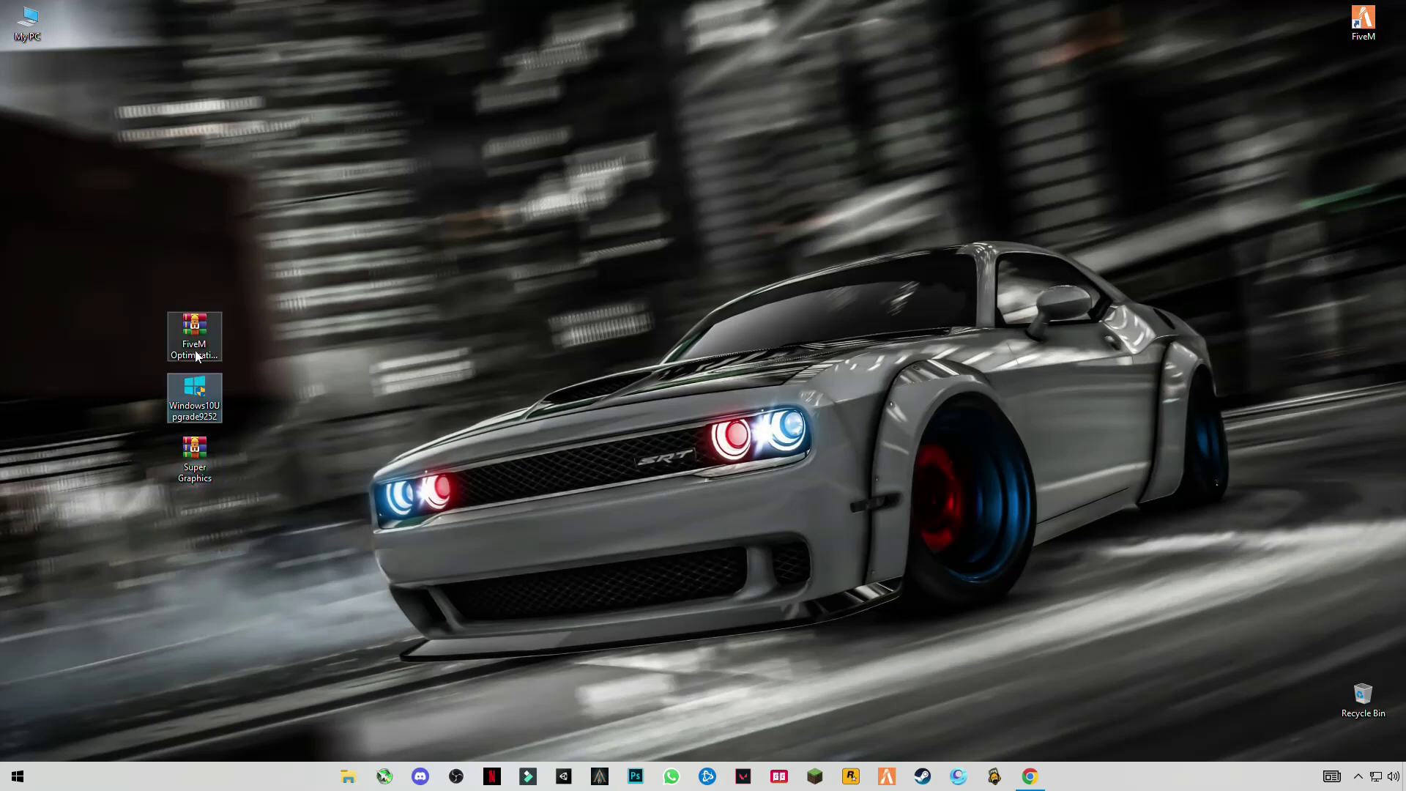
drag(201, 539, 325, 425)
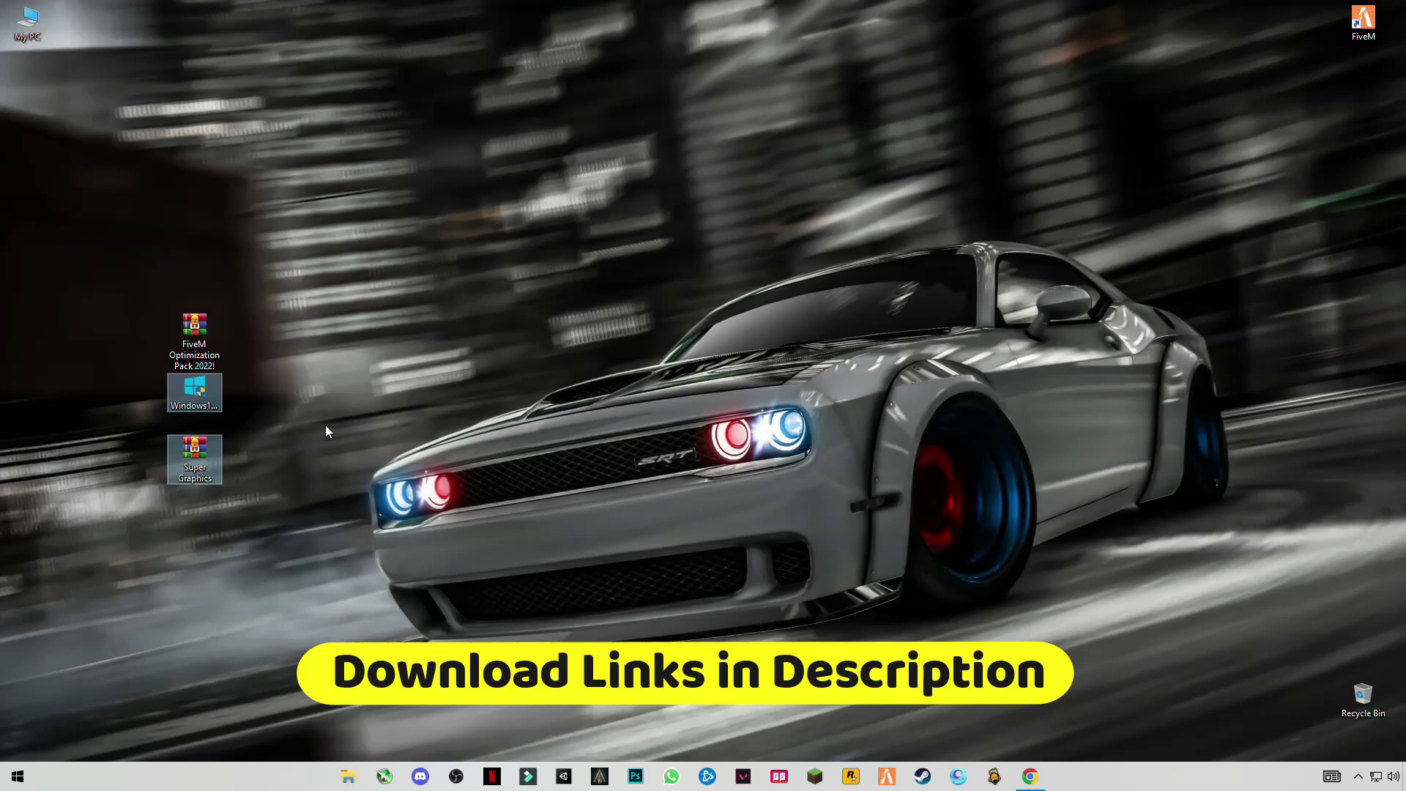
Extract the Super Graphics archive directly onto the desktop and move the archive to the Recycle Bin
right_click(204, 460)
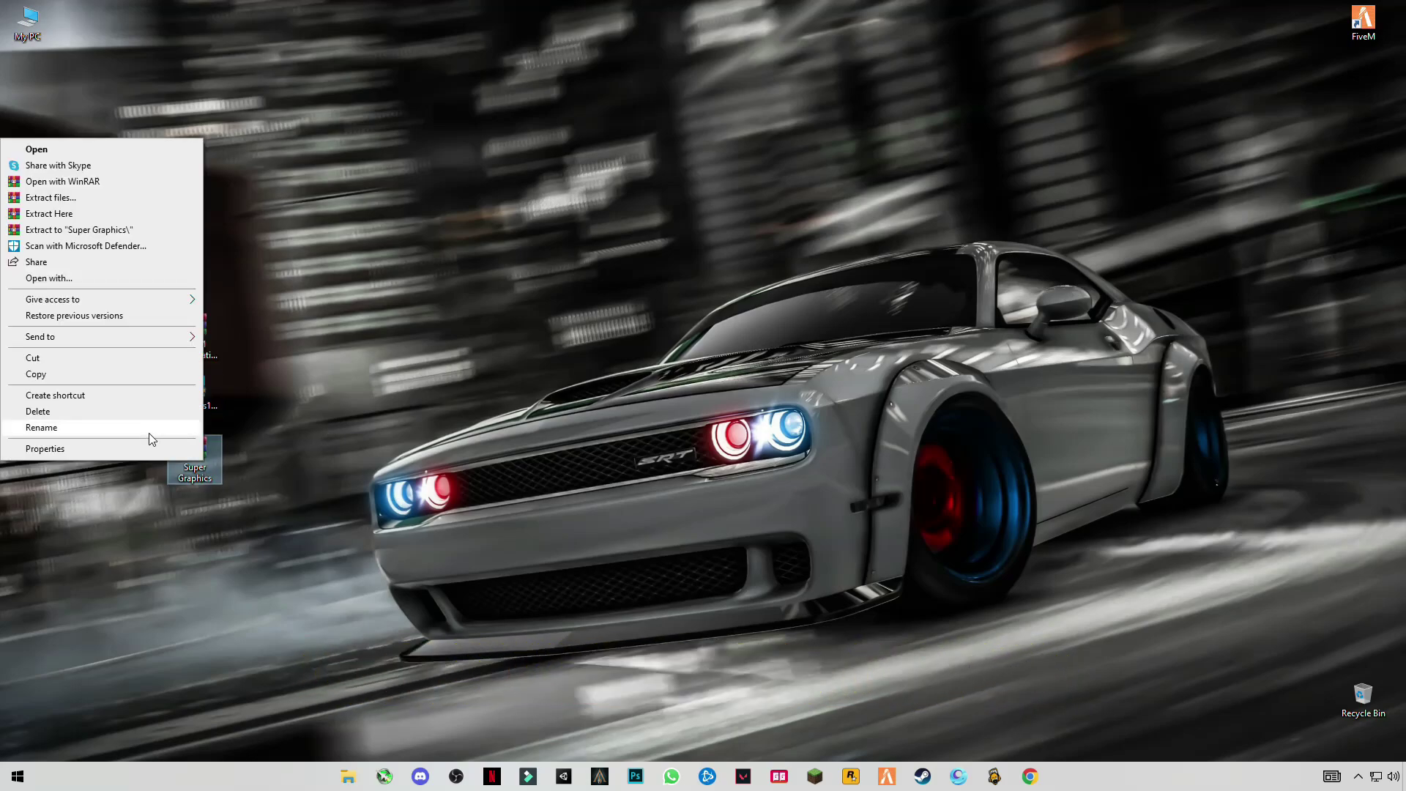
click(50, 213)
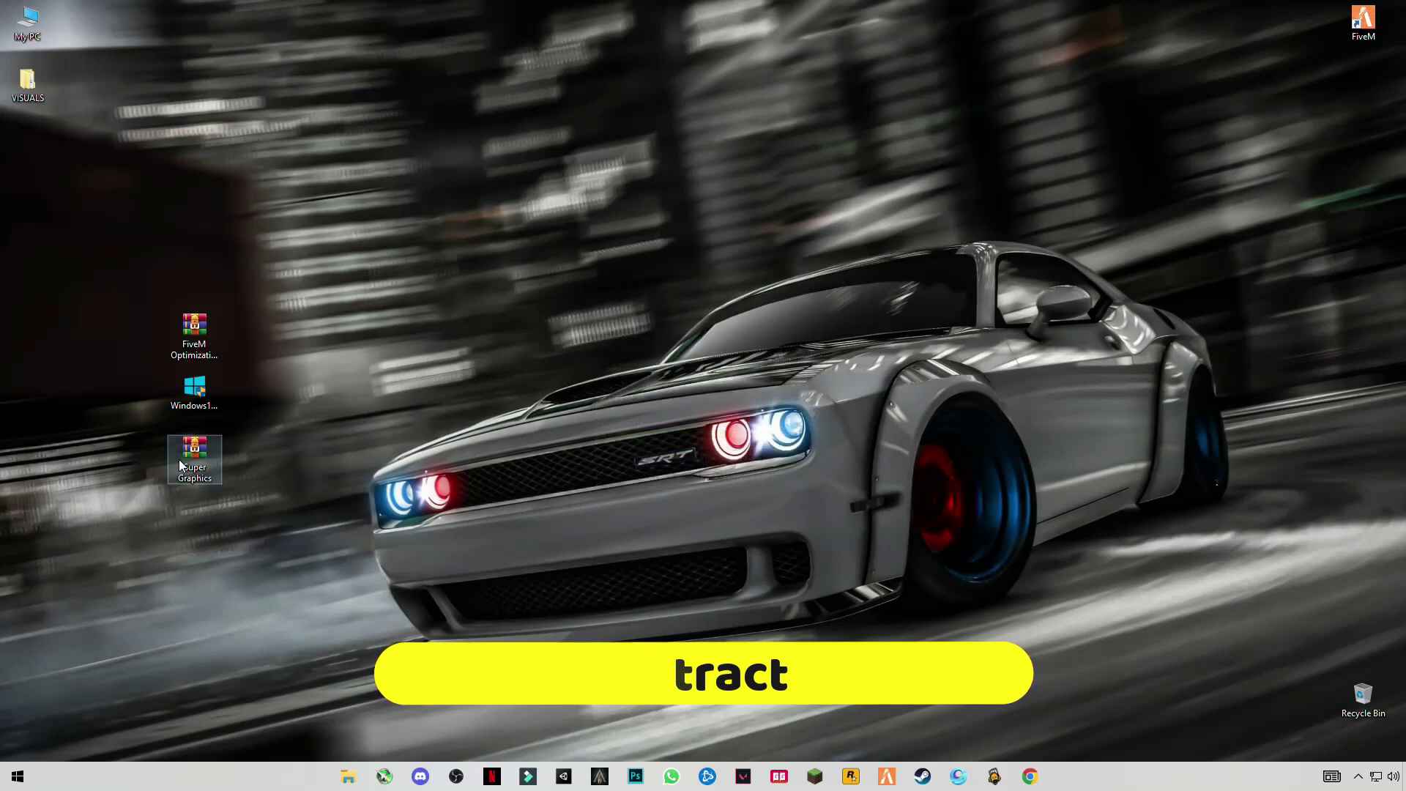
drag(191, 459, 667, 517)
drag(1364, 697, 1371, 701)
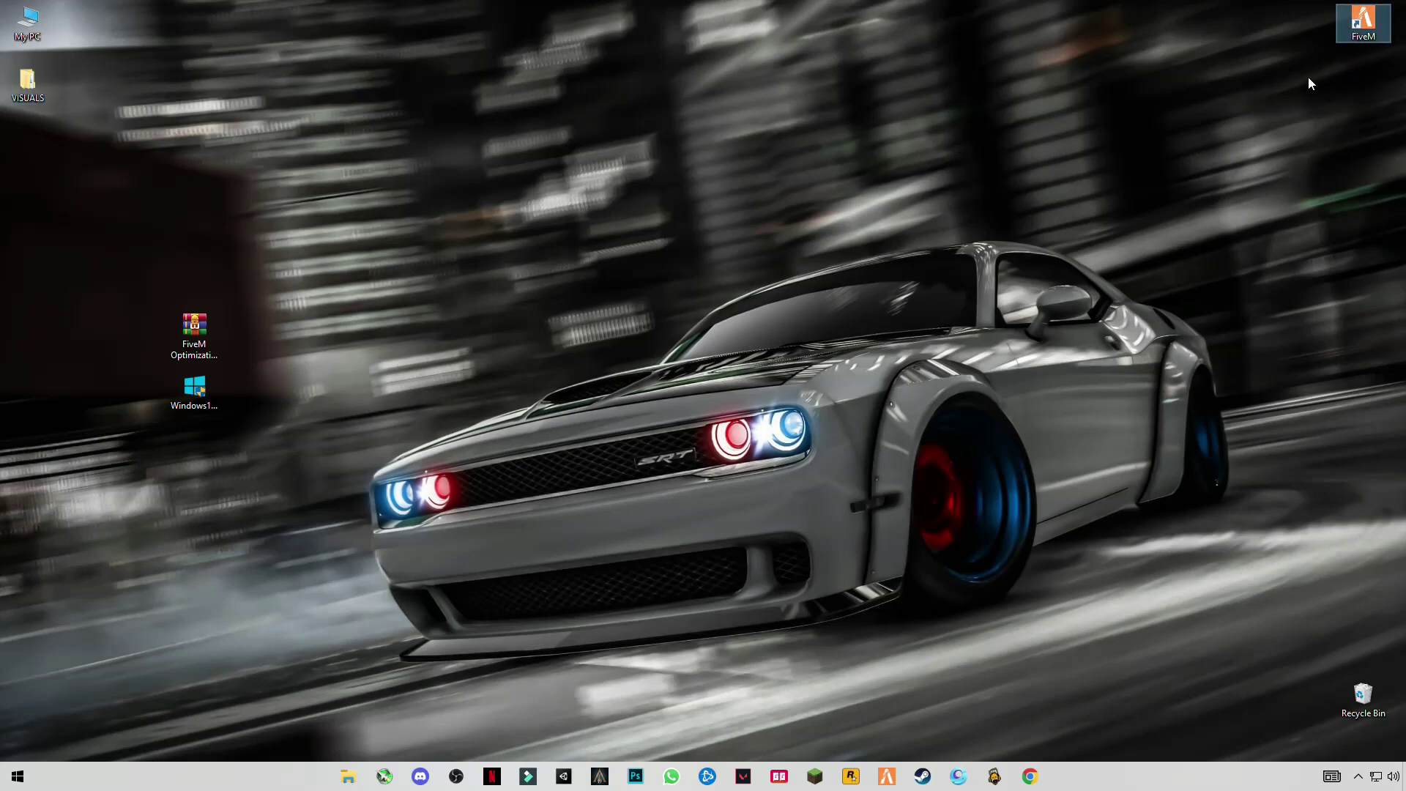
Open the FiveM shortcut's file location in a smaller window and go into the FiveM Application Data folder
right_click(1349, 29)
click(1195, 57)
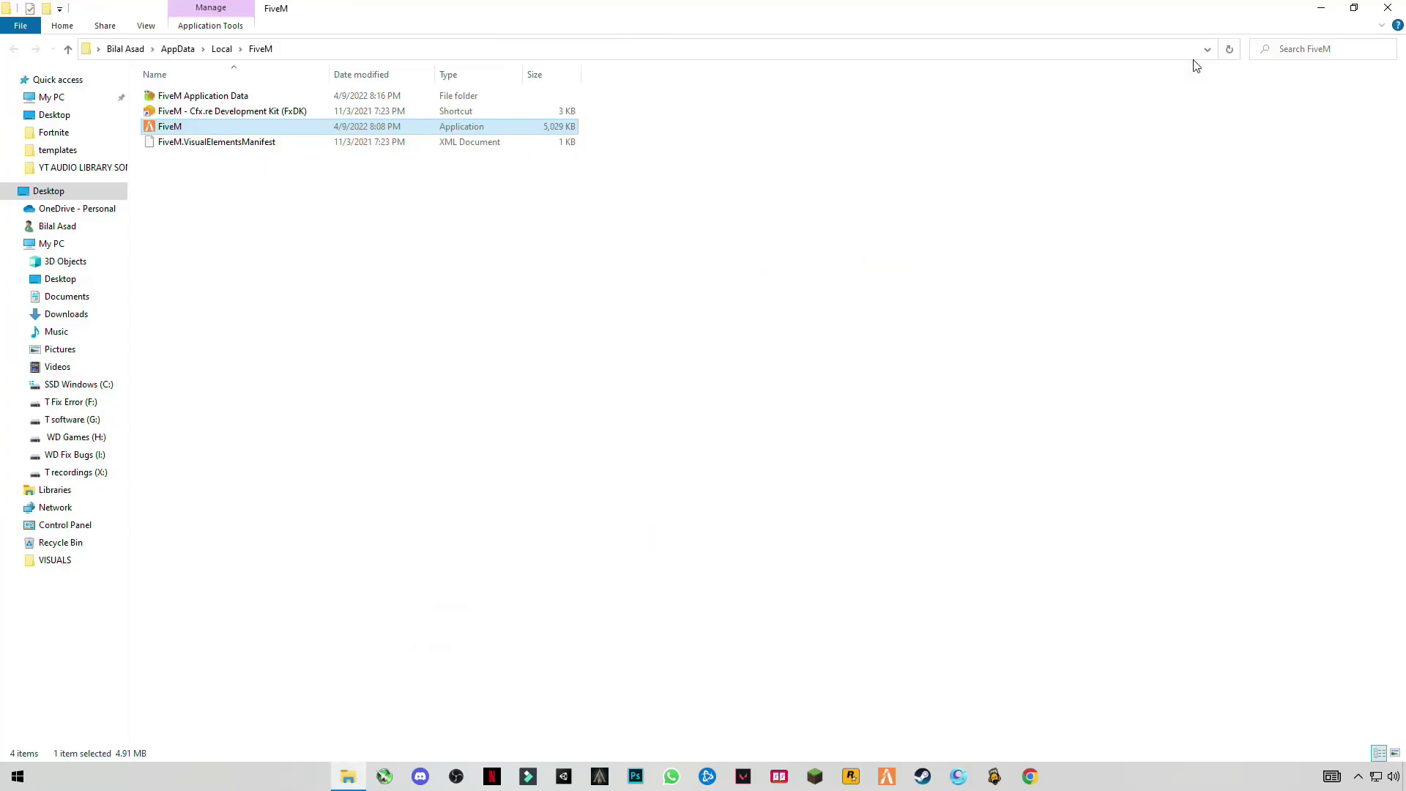
click(1354, 7)
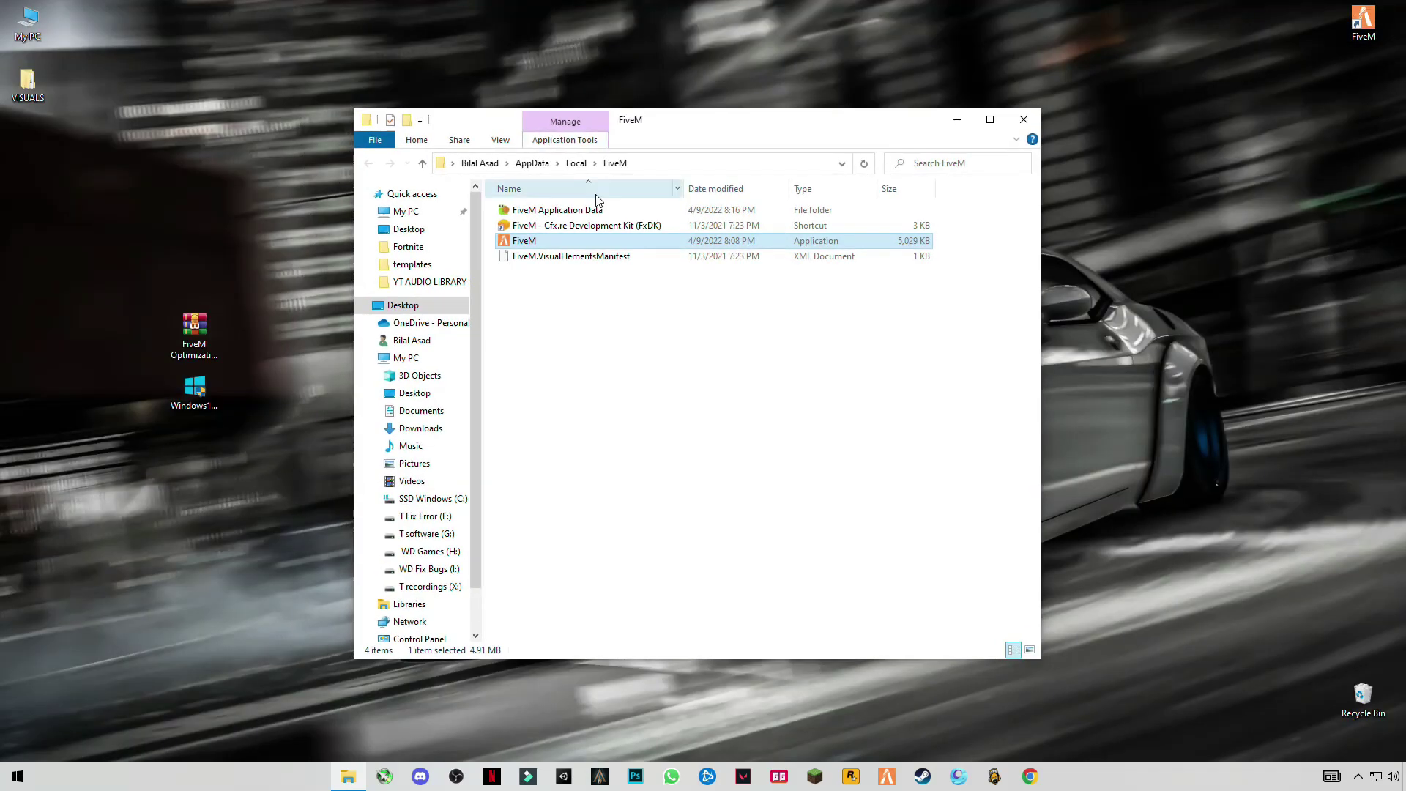
click(592, 213)
double_click(595, 213)
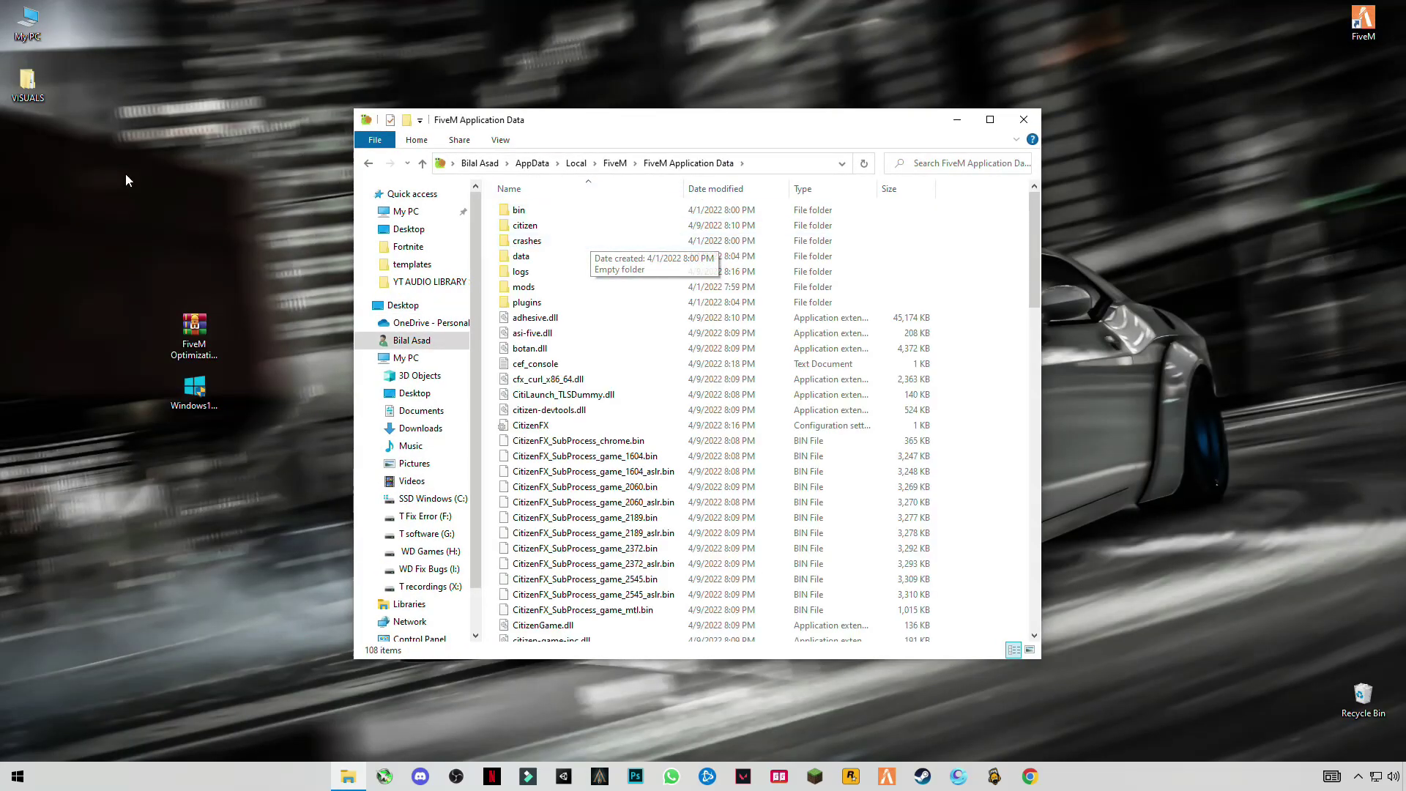
Open the VISUALS folder from the desktop and arrange its window side by side with FiveM Application Data
click(52, 85)
double_click(51, 83)
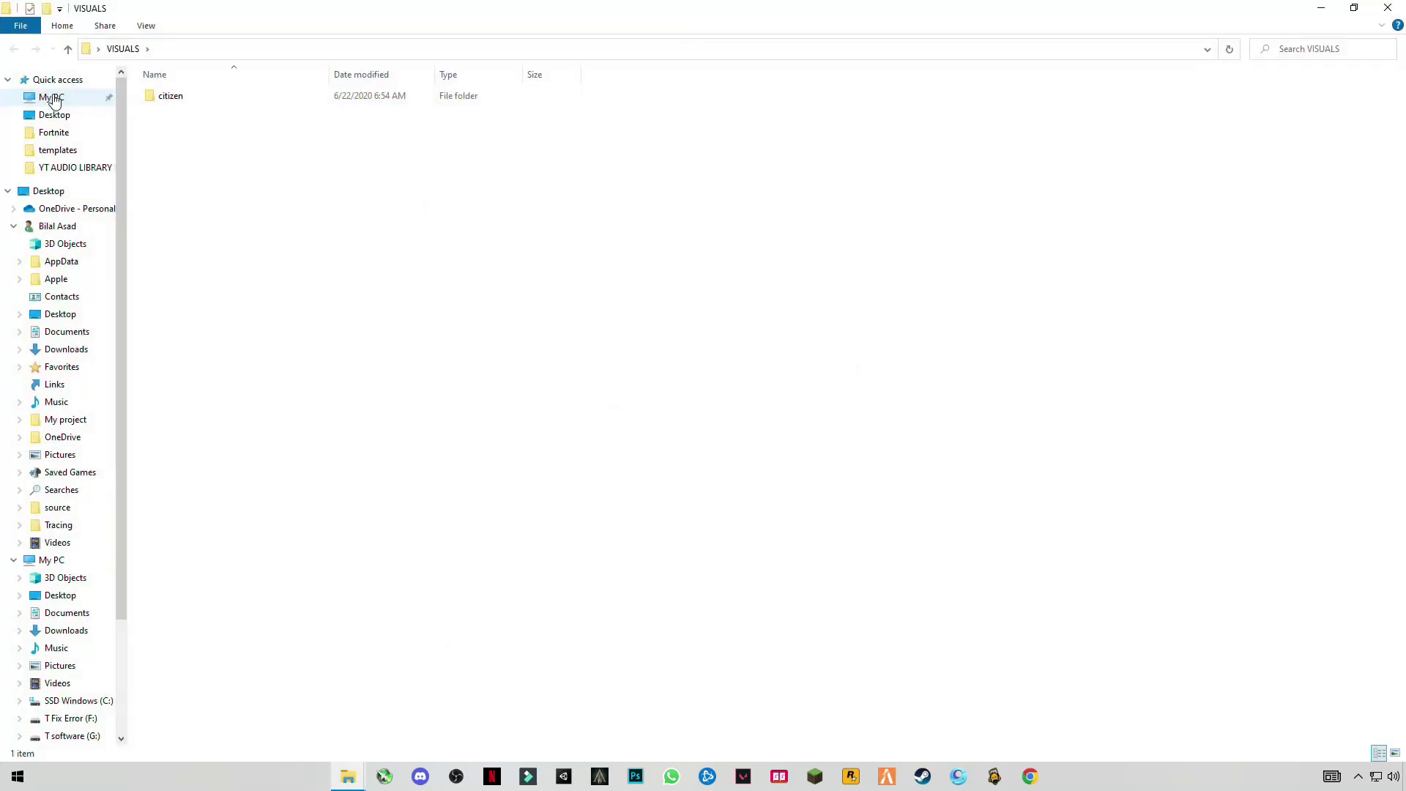
click(293, 97)
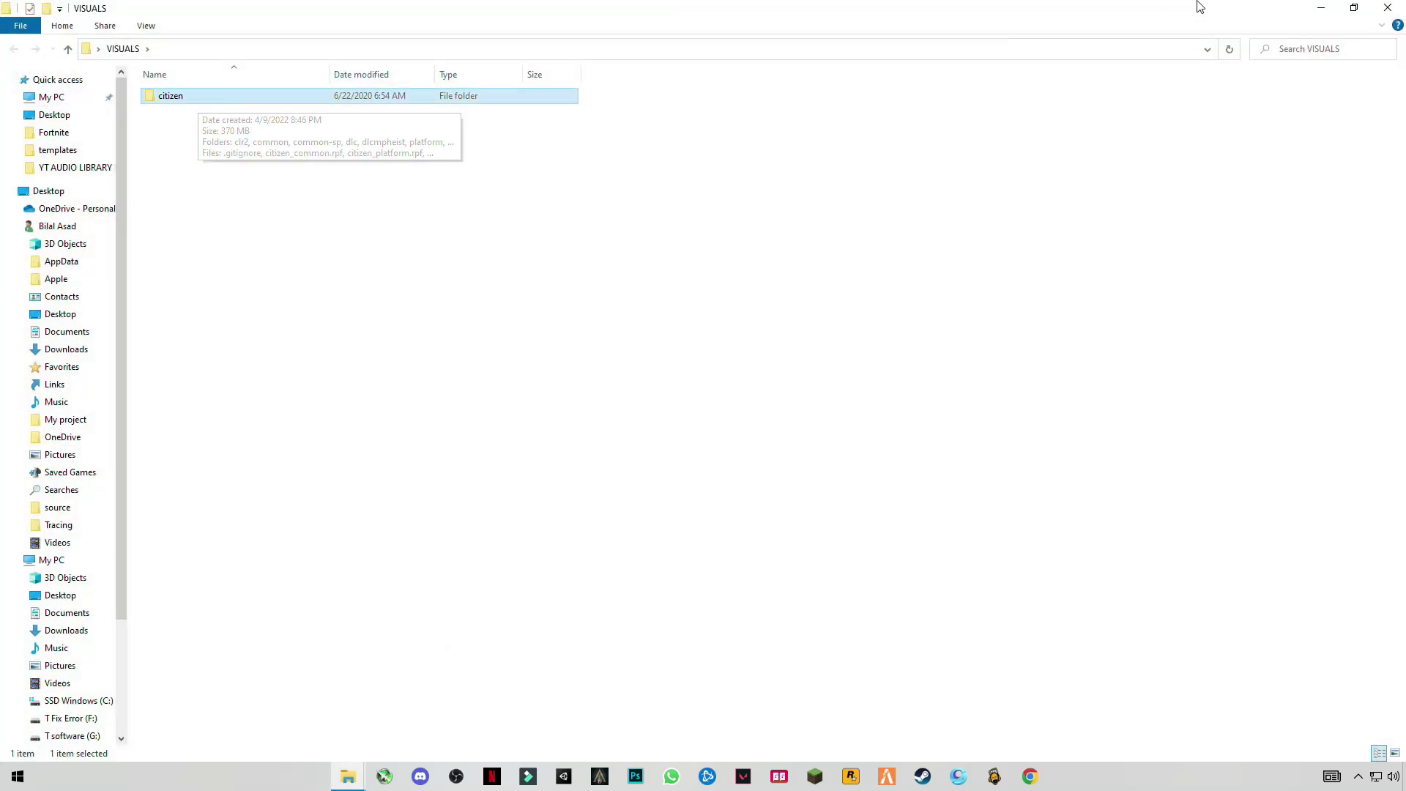
click(1354, 7)
drag(776, 145, 476, 177)
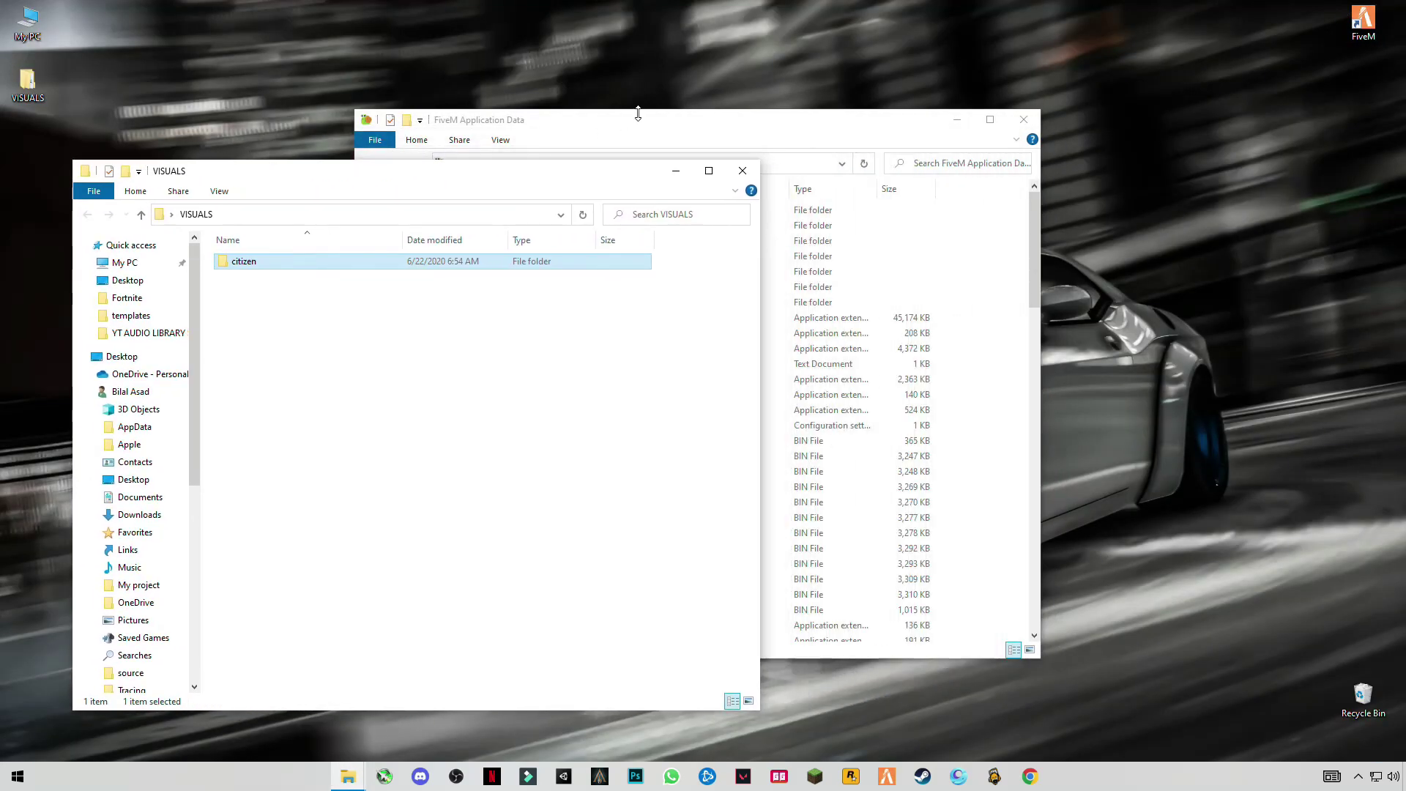
drag(486, 119, 825, 171)
Move the citizen folder from VISUALS into FiveM Application Data, replacing the files in the destination
click(498, 277)
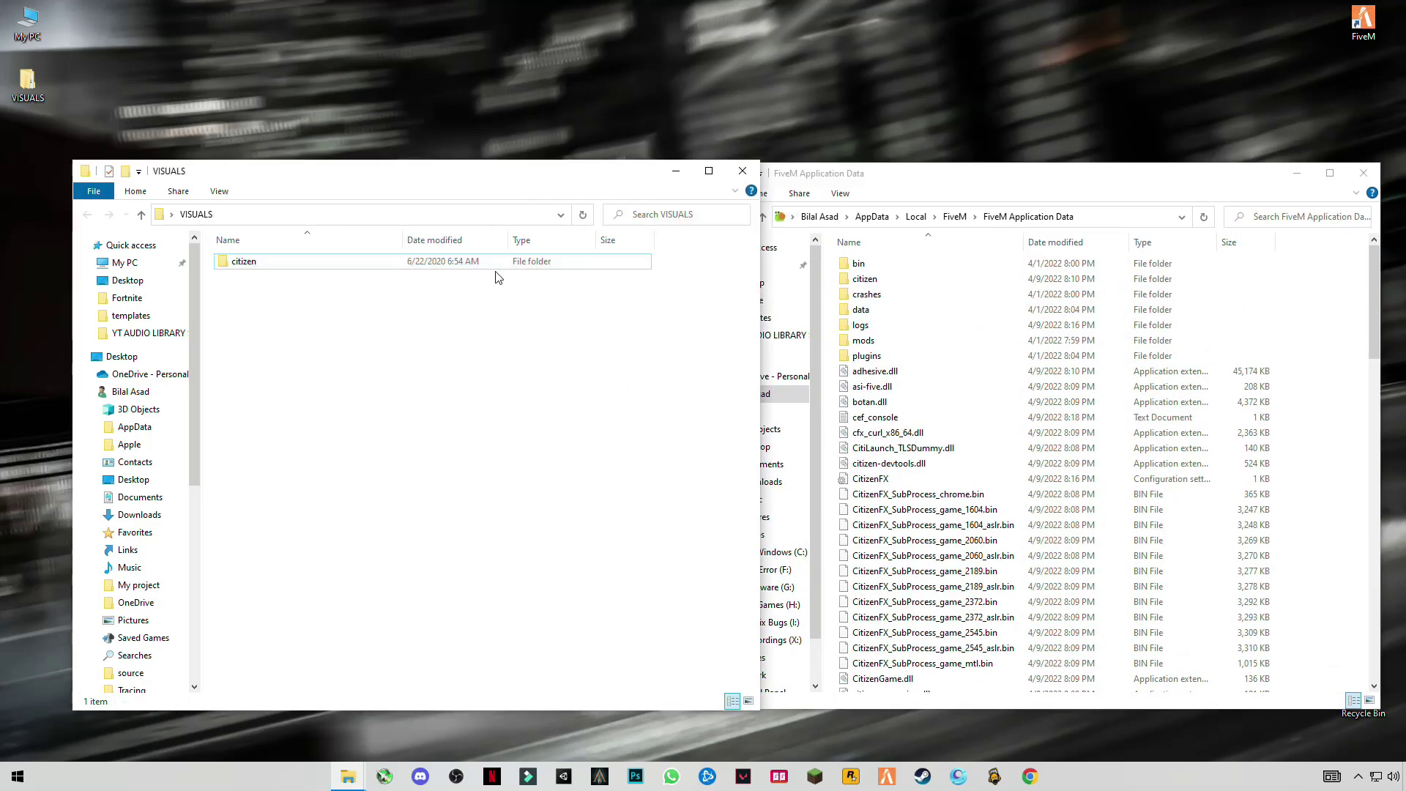
click(243, 265)
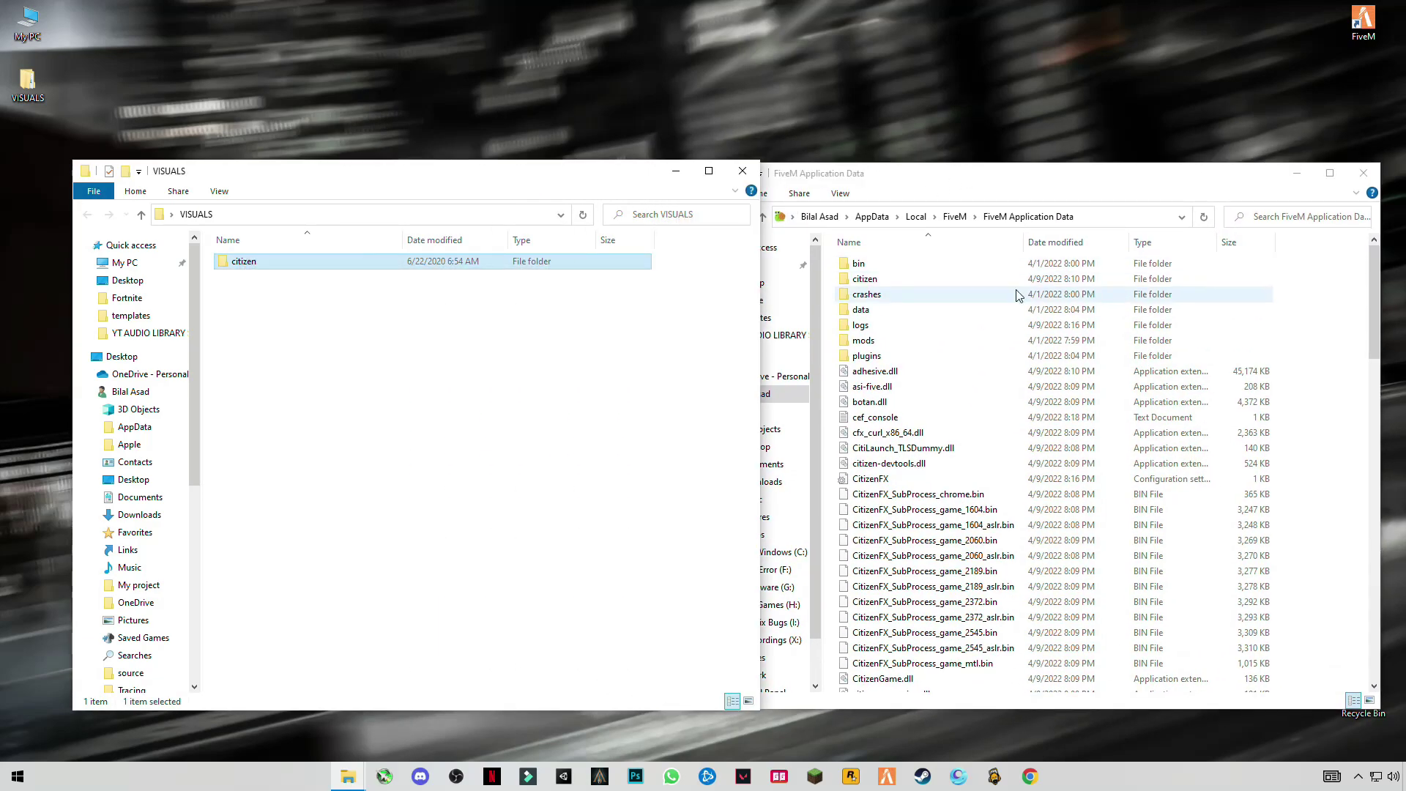
drag(394, 262, 1352, 389)
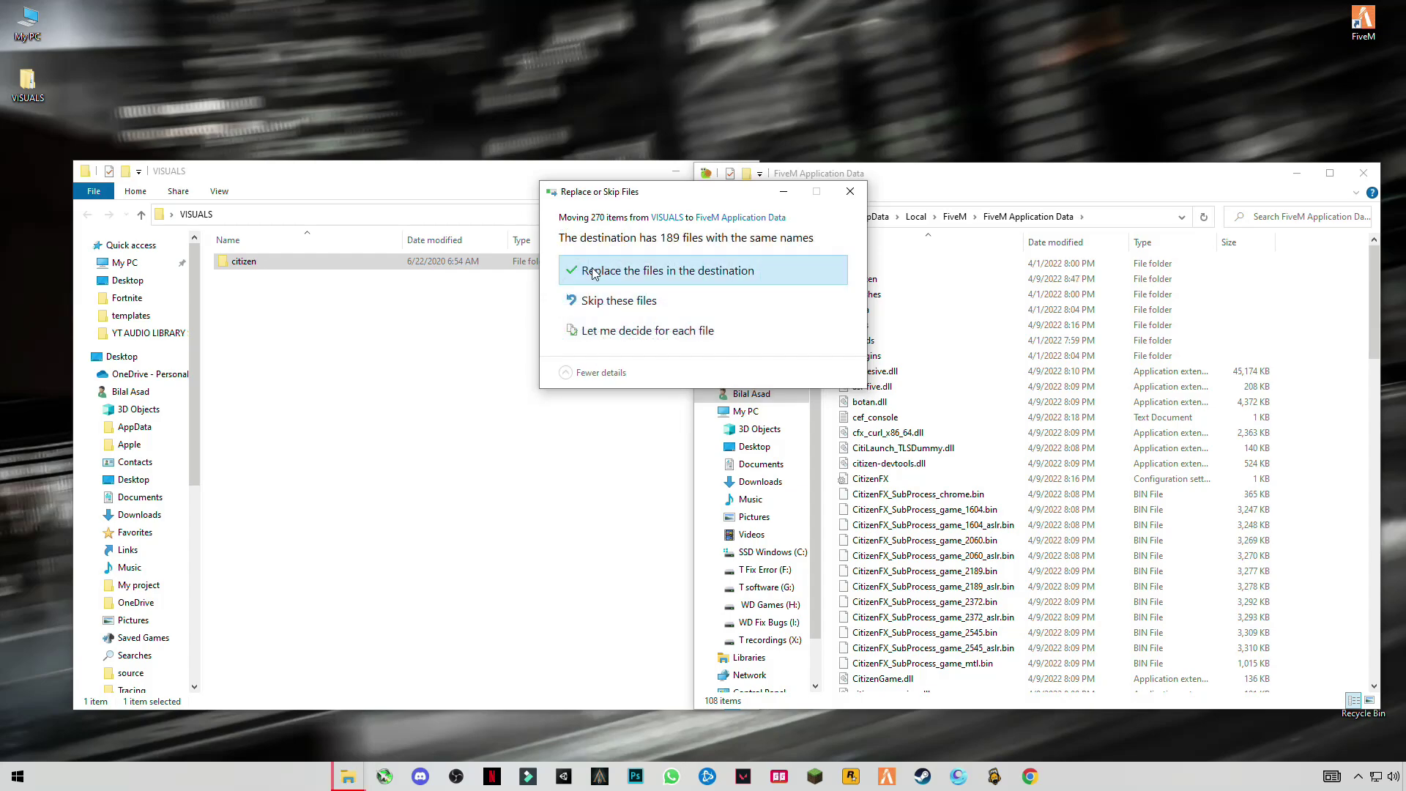
click(594, 273)
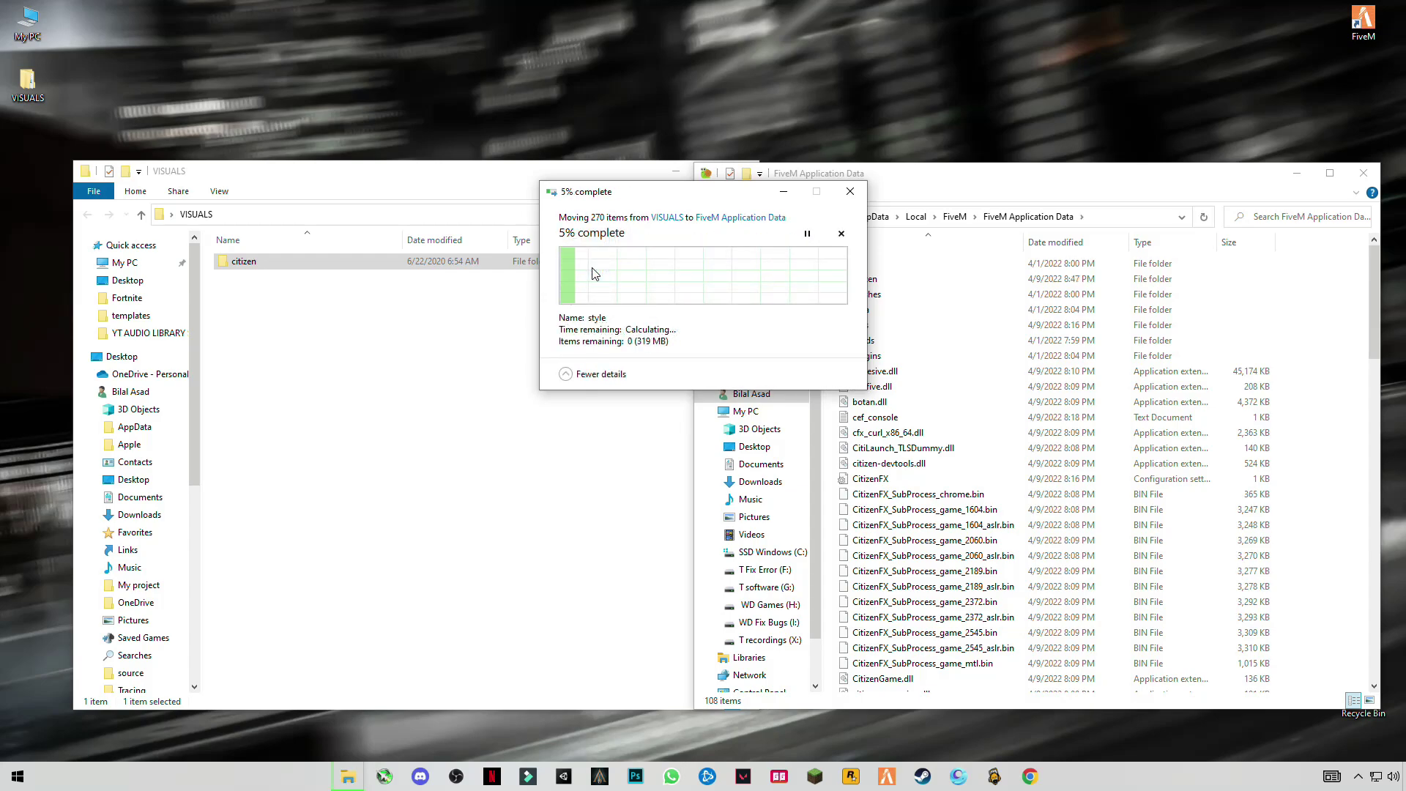
Close both folder windows and move the VISUALS folder from the desktop to the Recycle Bin
click(660, 170)
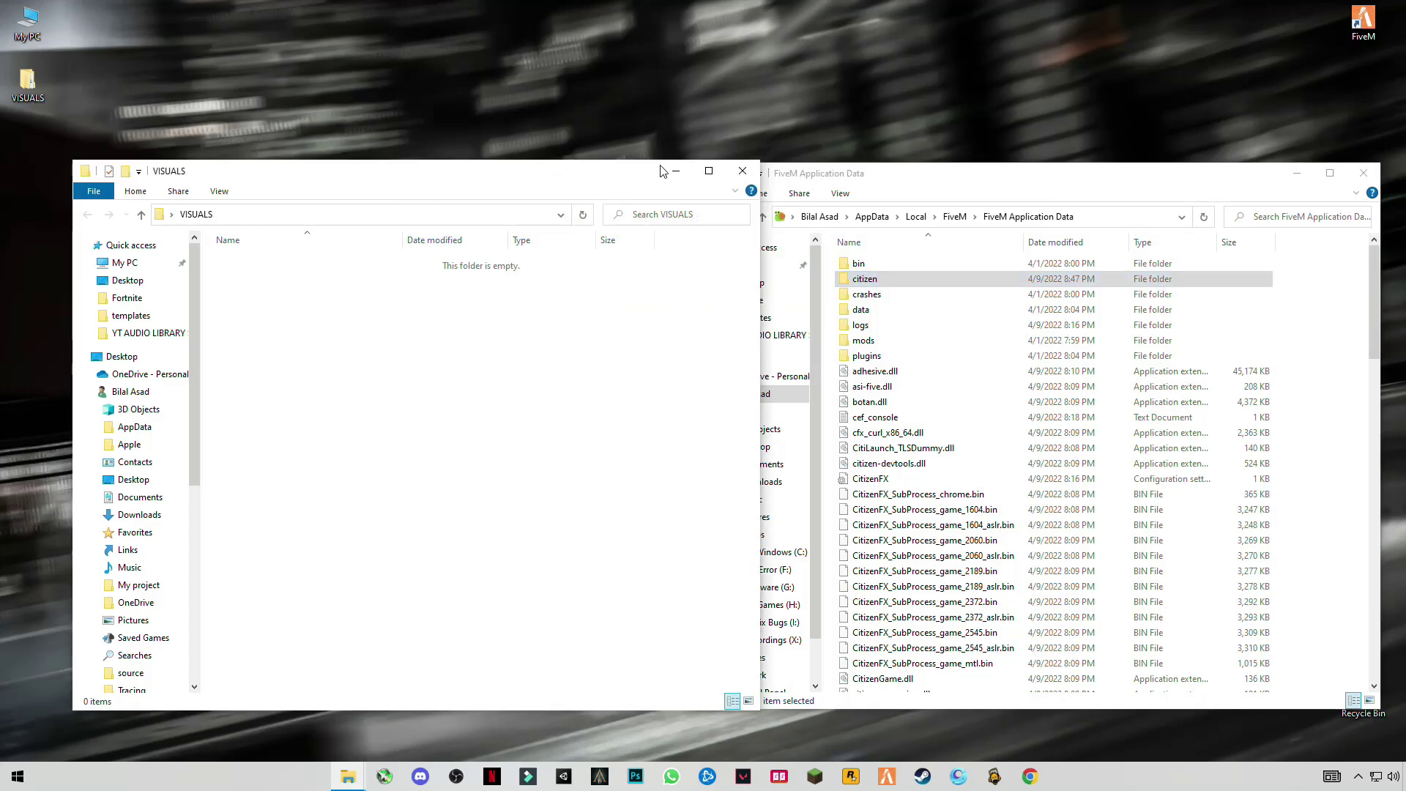
click(743, 170)
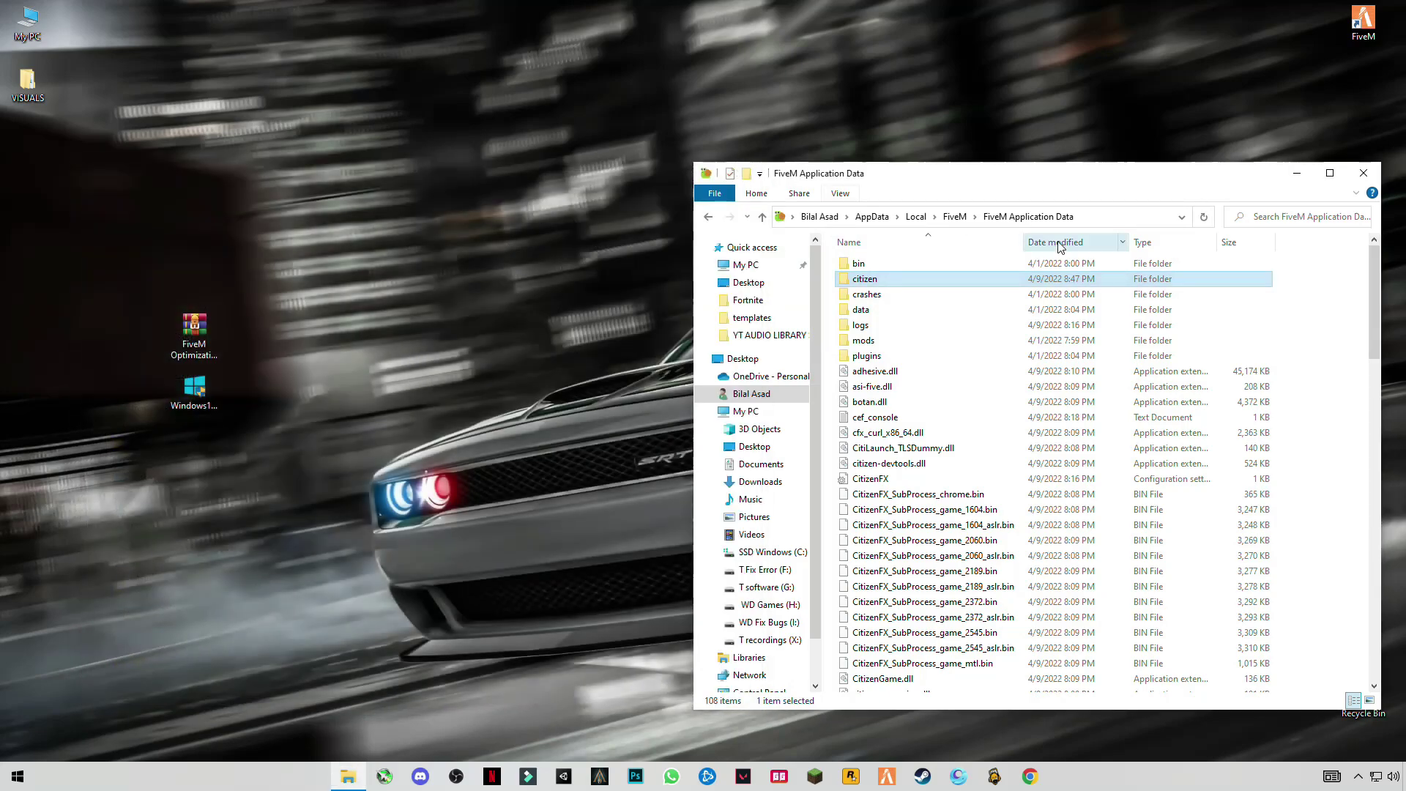
click(1364, 176)
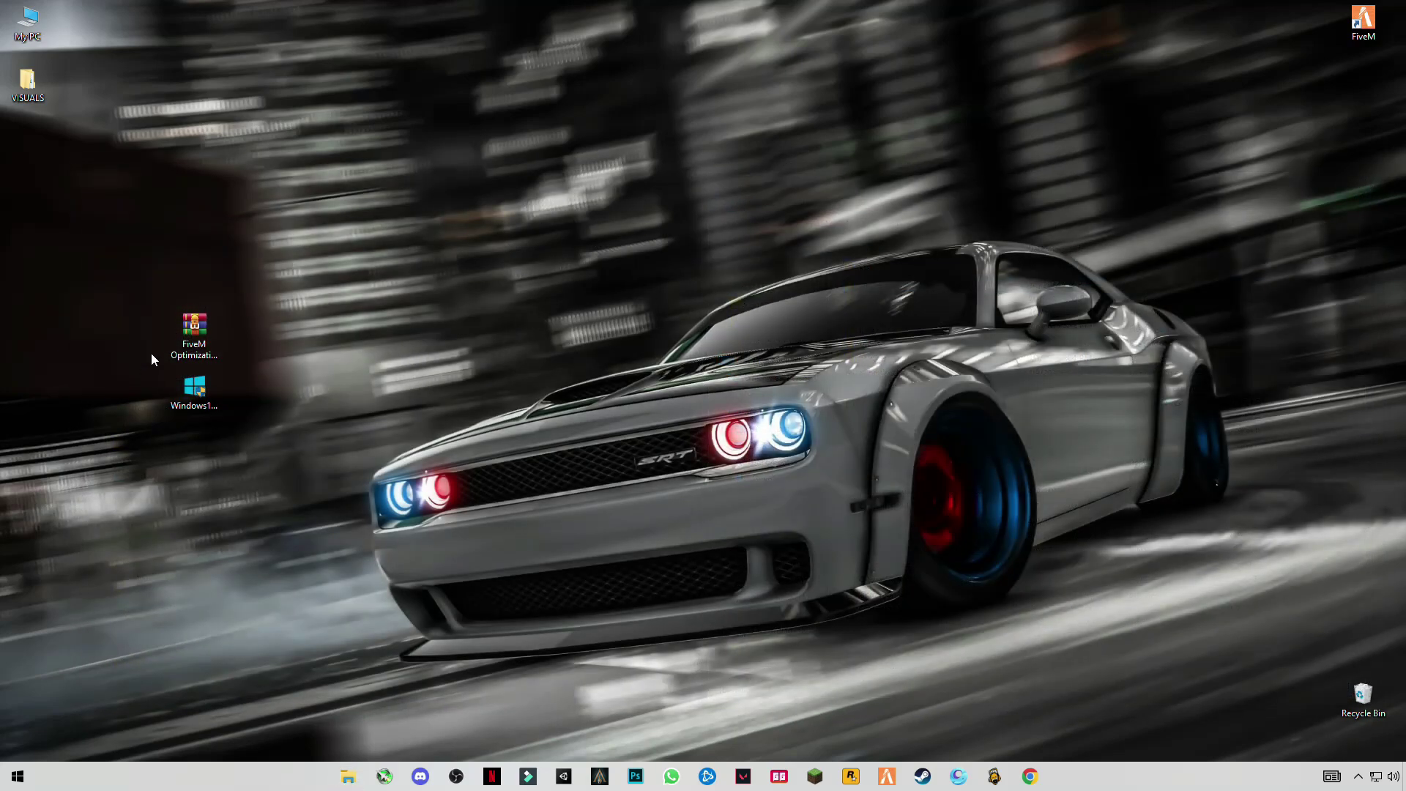
drag(27, 82, 1363, 696)
Extract the FiveM Optimization Pack 2022! archive directly onto the desktop and move the archive to the Recycle Bin
right_click(211, 336)
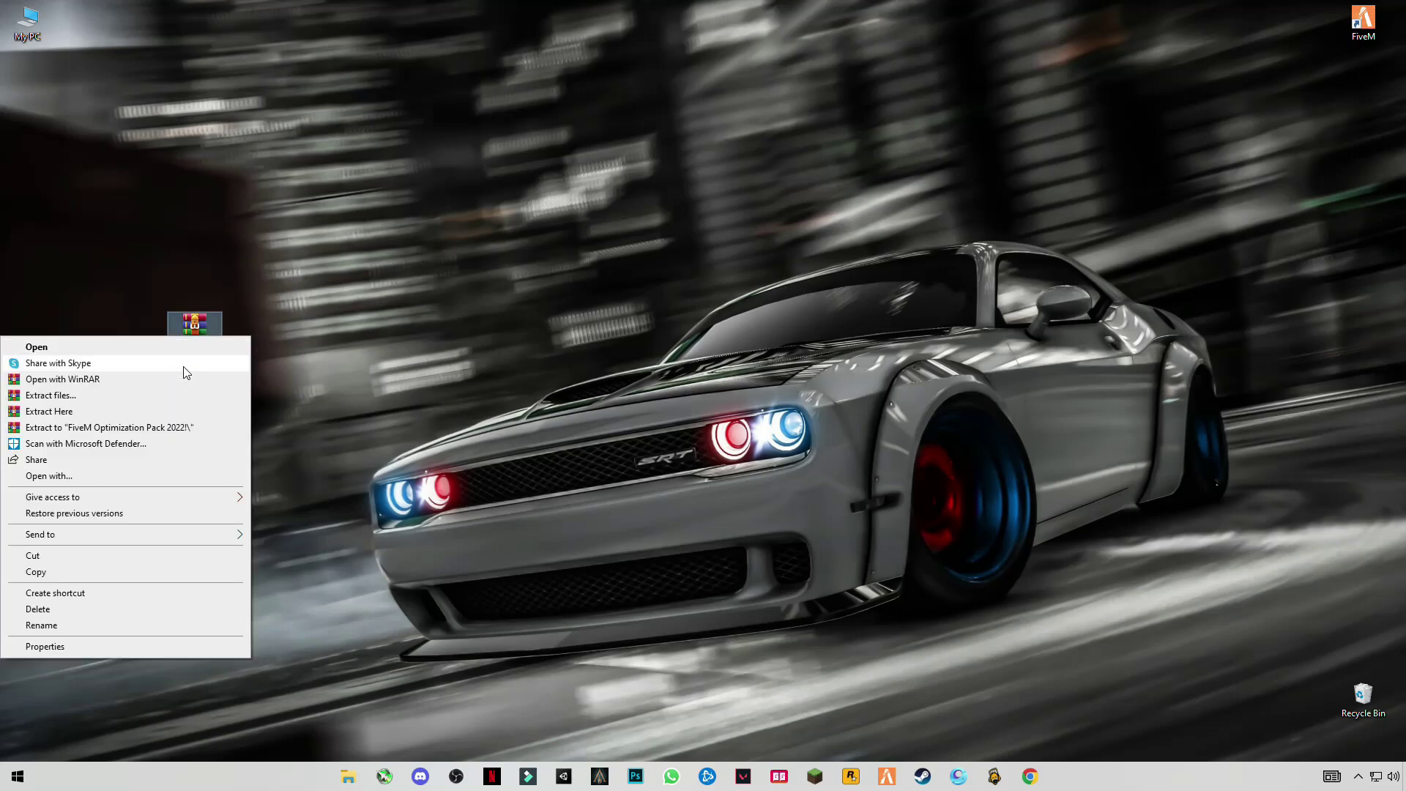
click(100, 411)
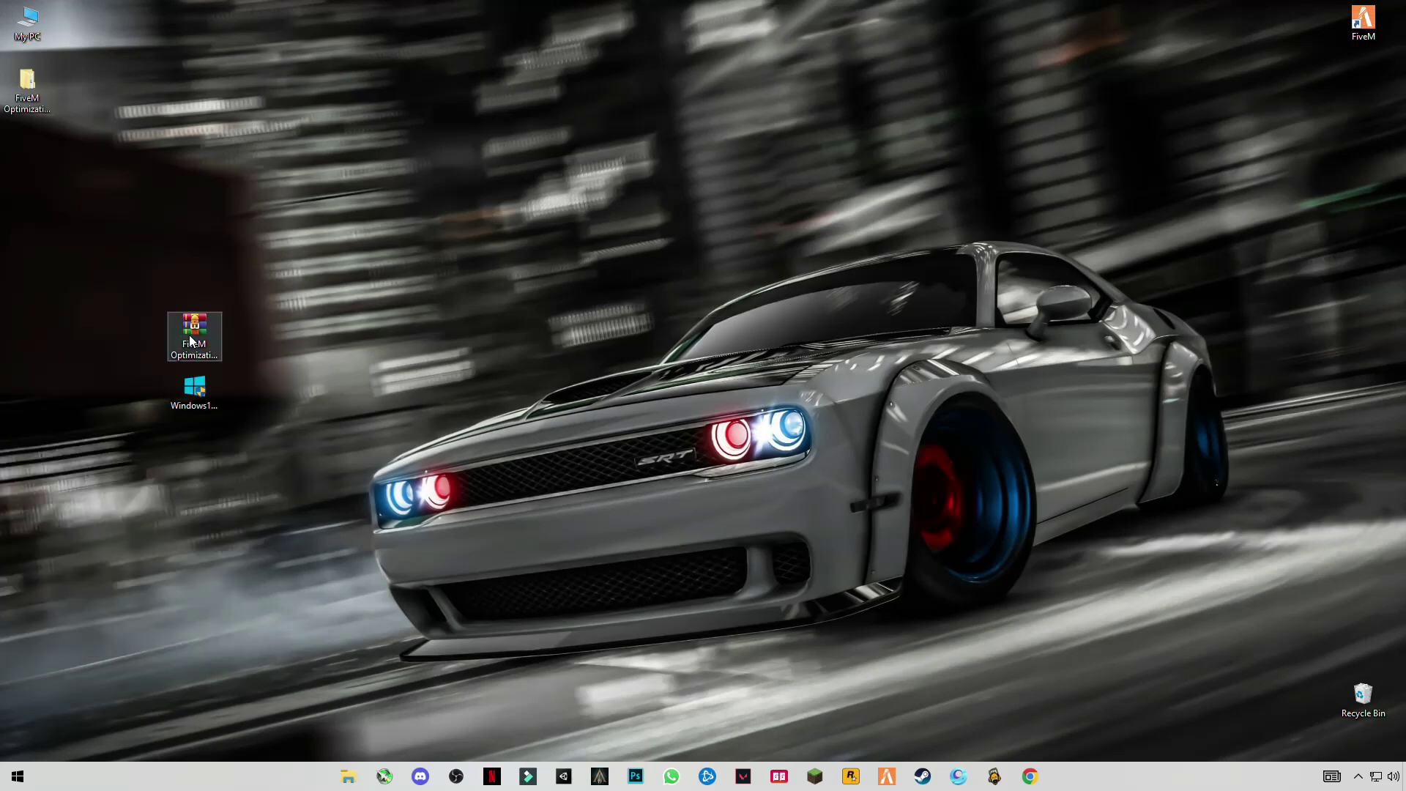
drag(967, 511, 1364, 697)
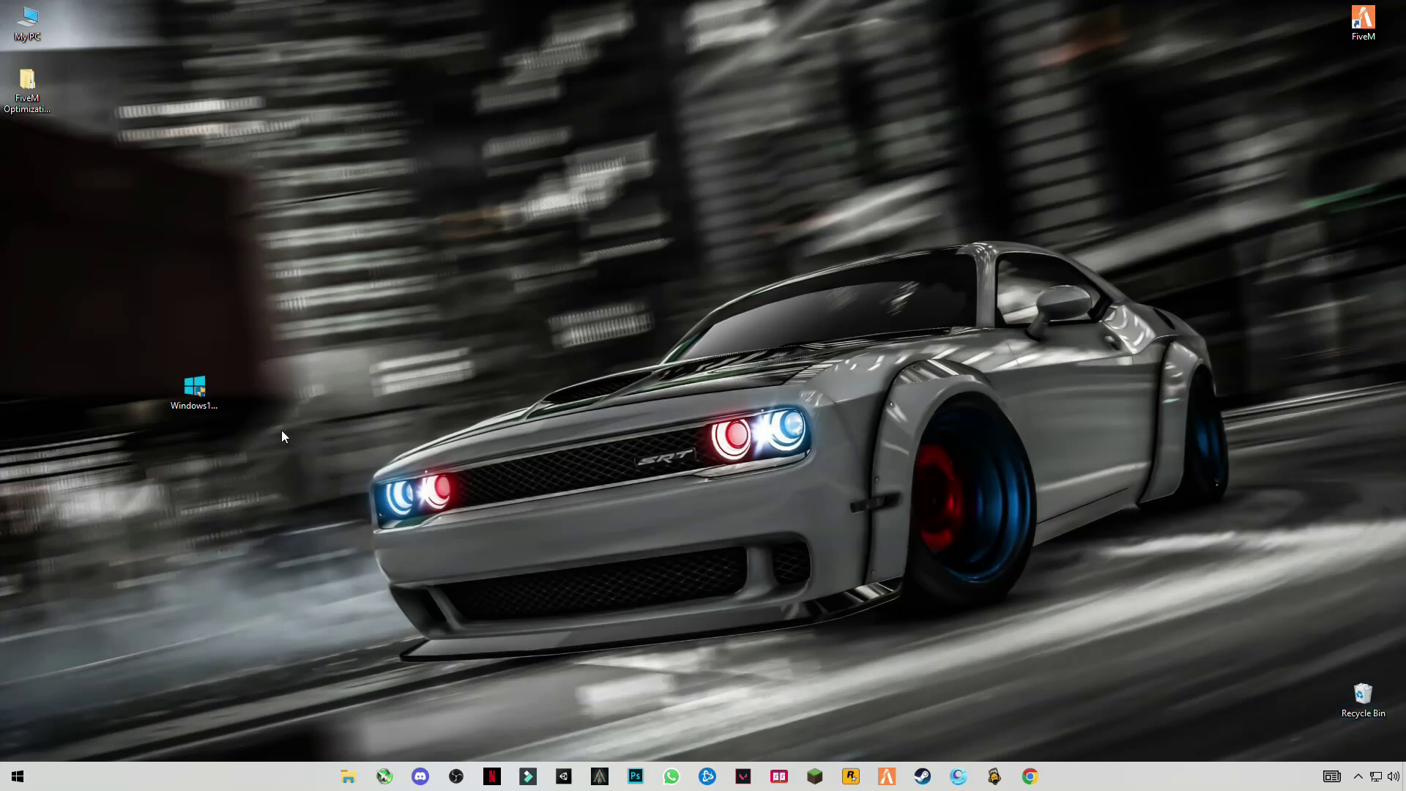
Run the Windows10Upgrade9252 installer from the desktop, then exit the Windows 10 Update Assistant when it finishes
drag(209, 403, 599, 160)
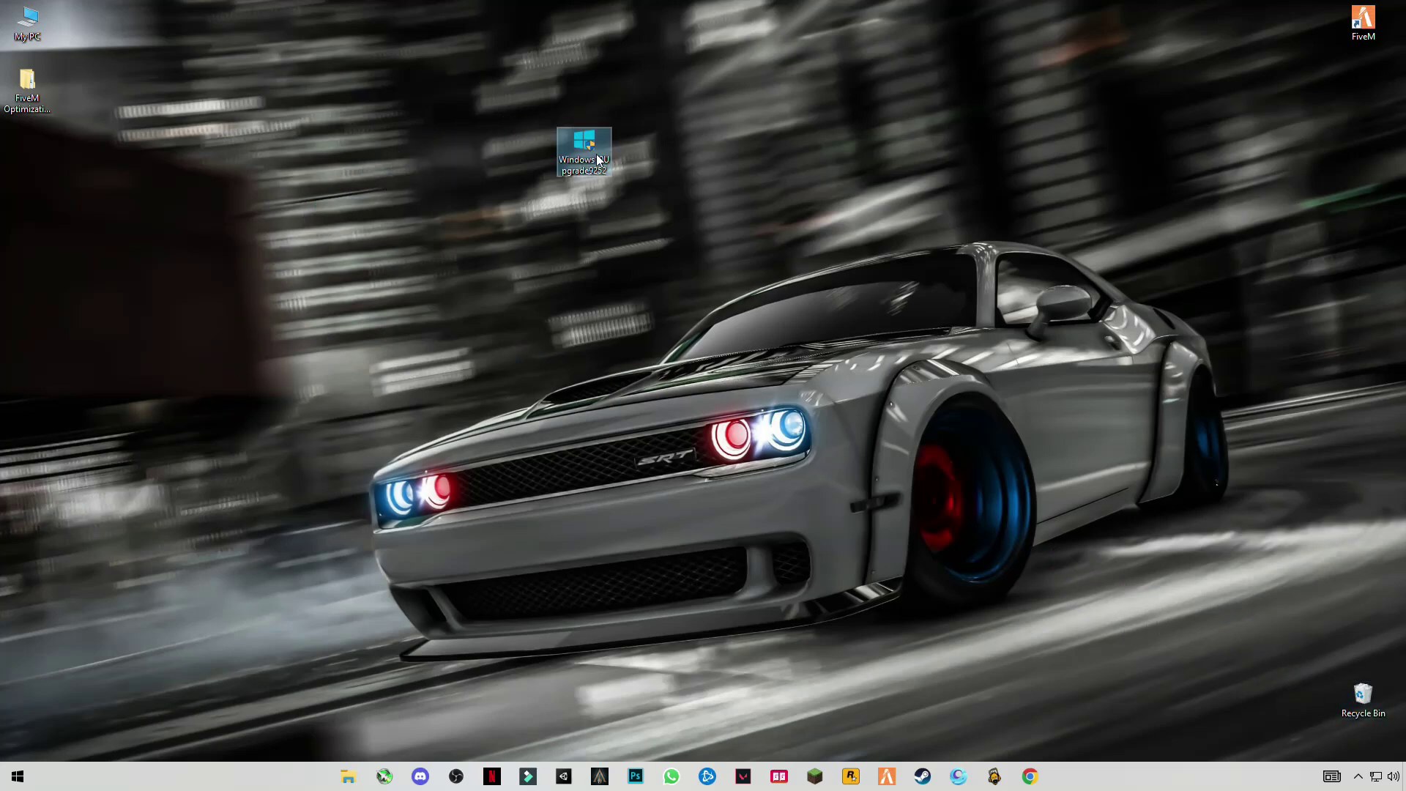
double_click(588, 152)
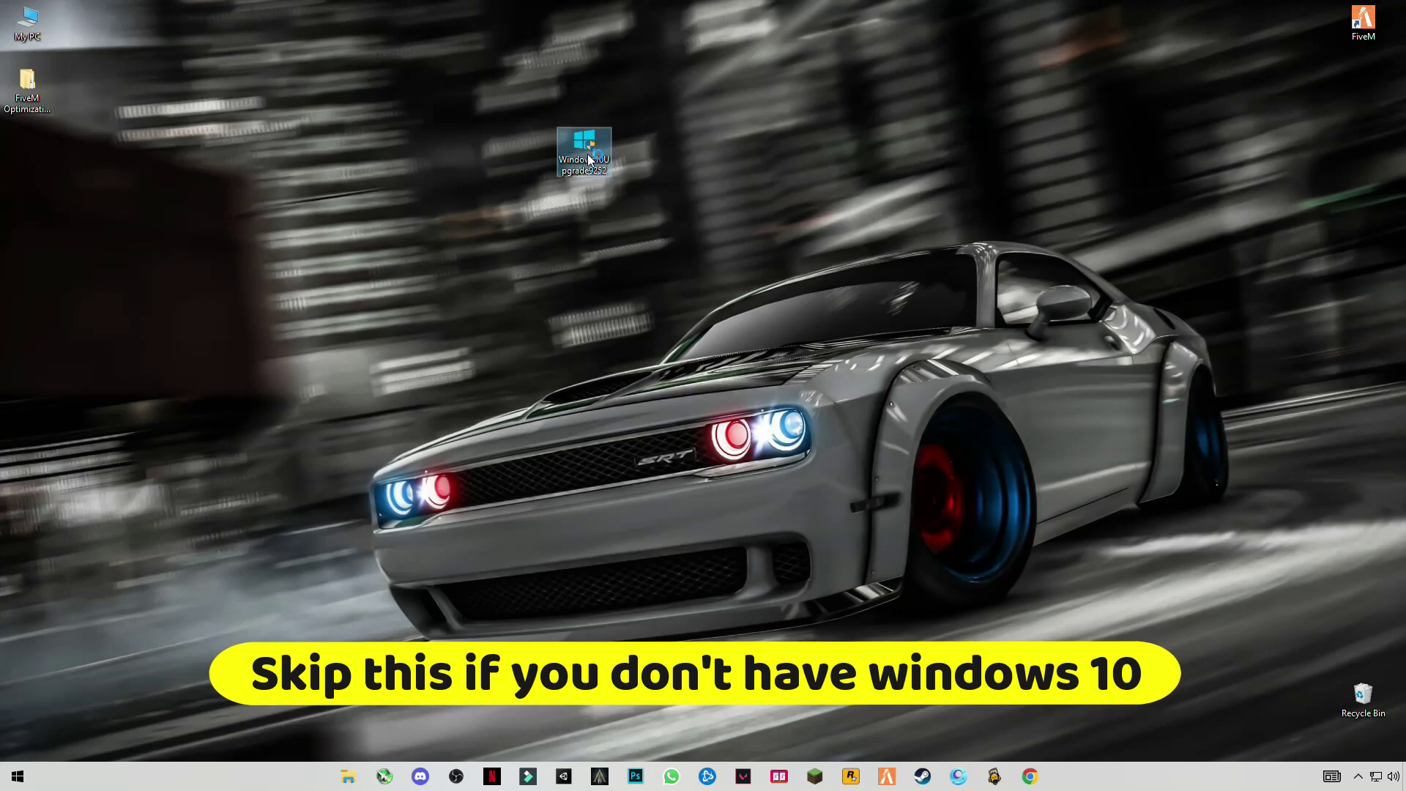
click(629, 487)
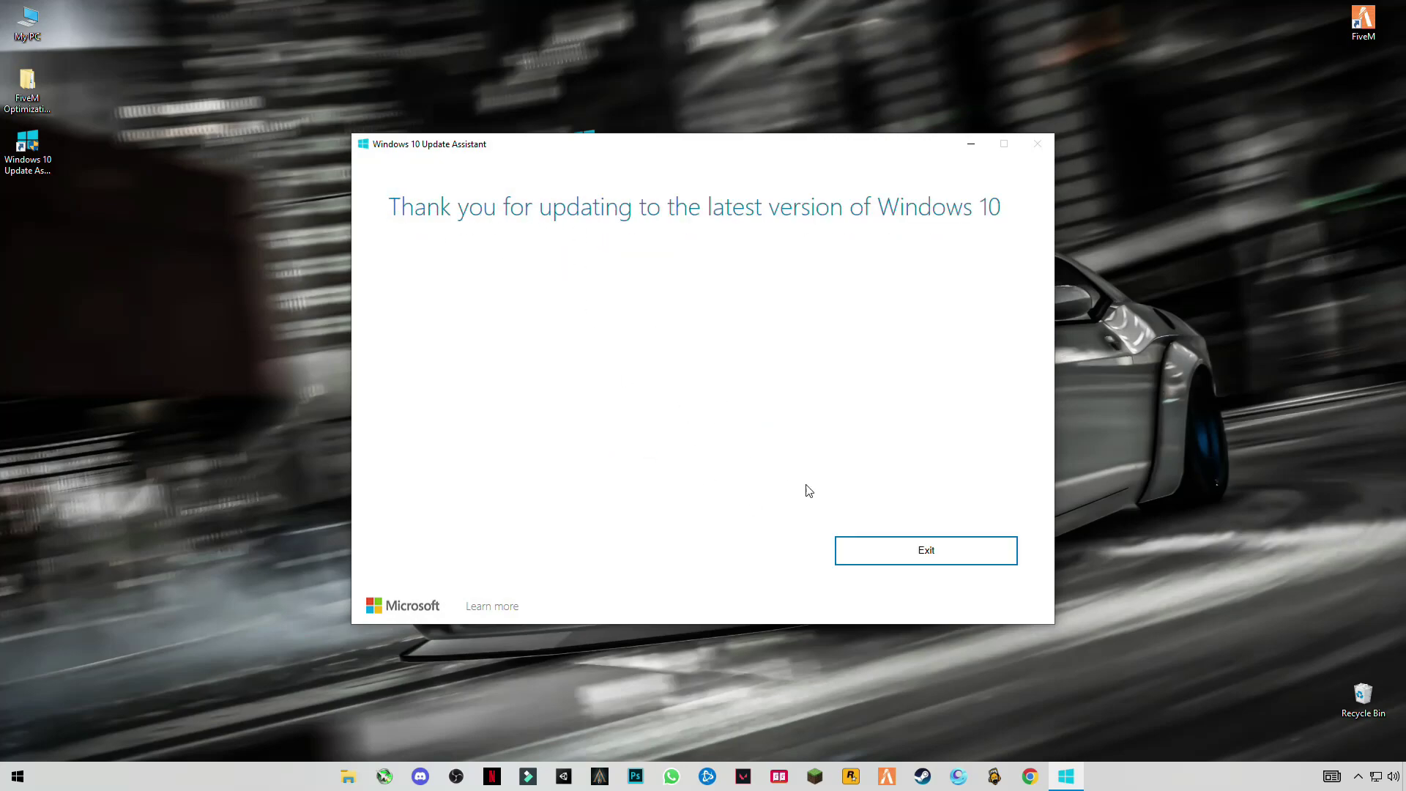
click(881, 557)
Check the installed Windows version on the About page of the system settings, then close Settings
right_click(811, 334)
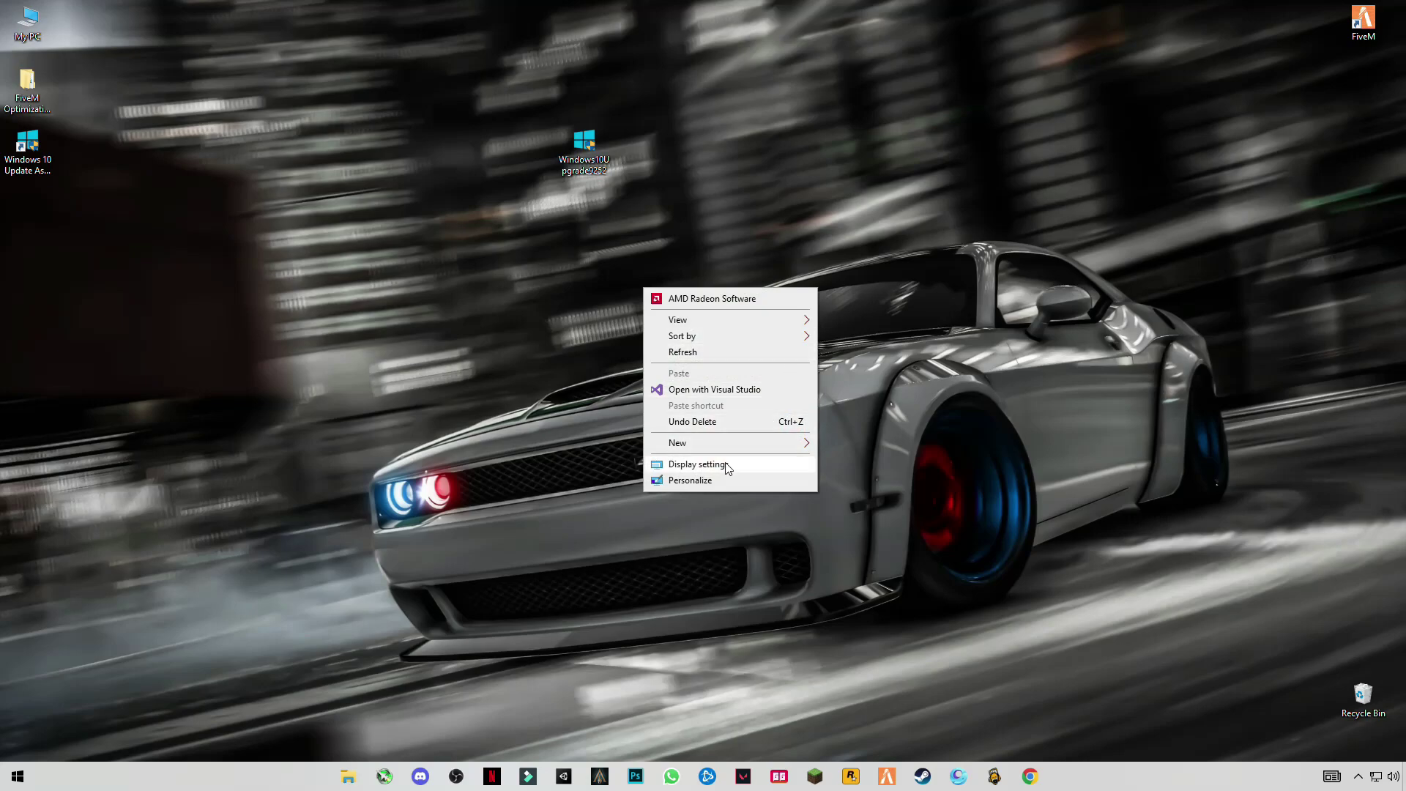
click(689, 465)
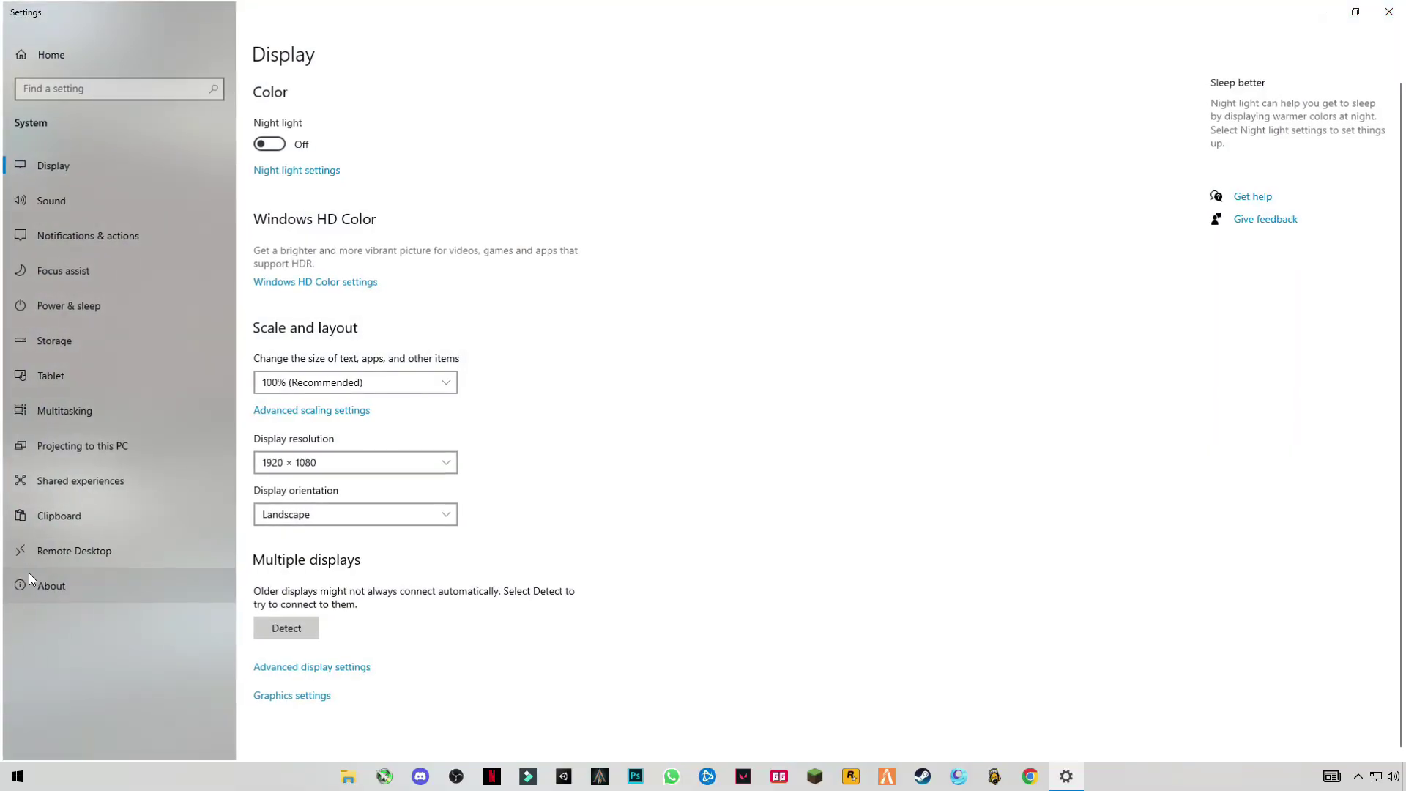
click(67, 583)
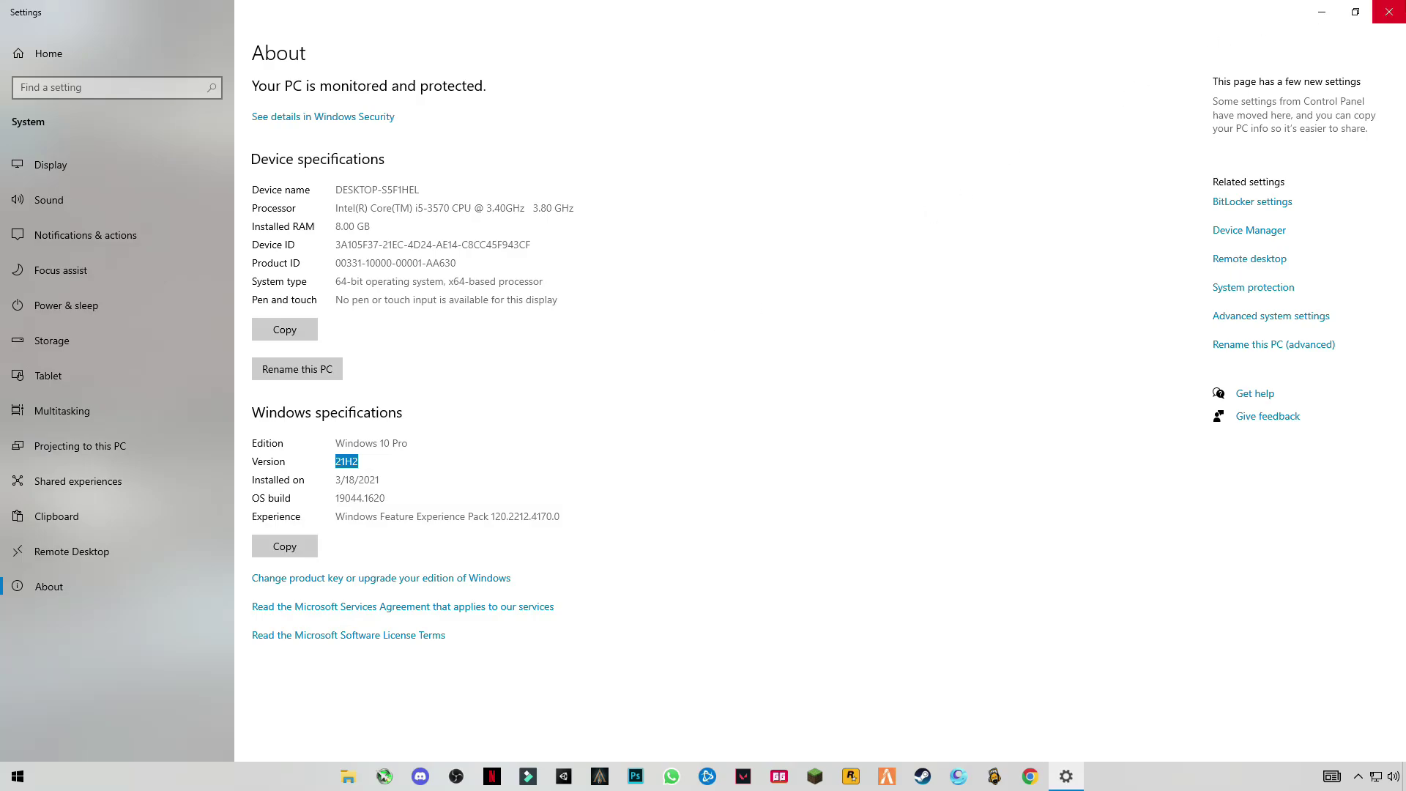
click(1389, 11)
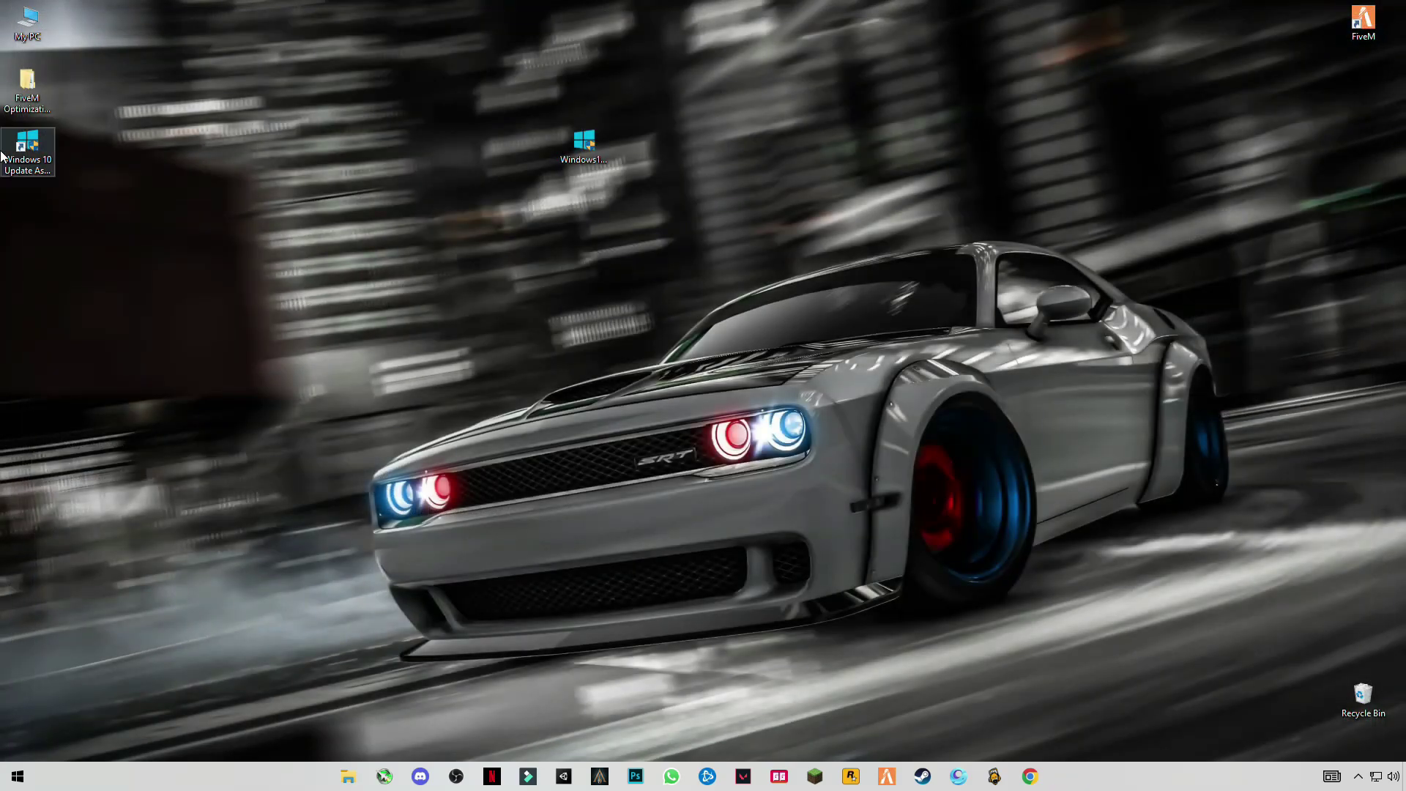
Move the Windows 10 Update Assistant shortcut and the Windows10Upgrade9252 installer from the desktop to the Recycle Bin
drag(3, 155, 504, 156)
drag(702, 125, 1323, 684)
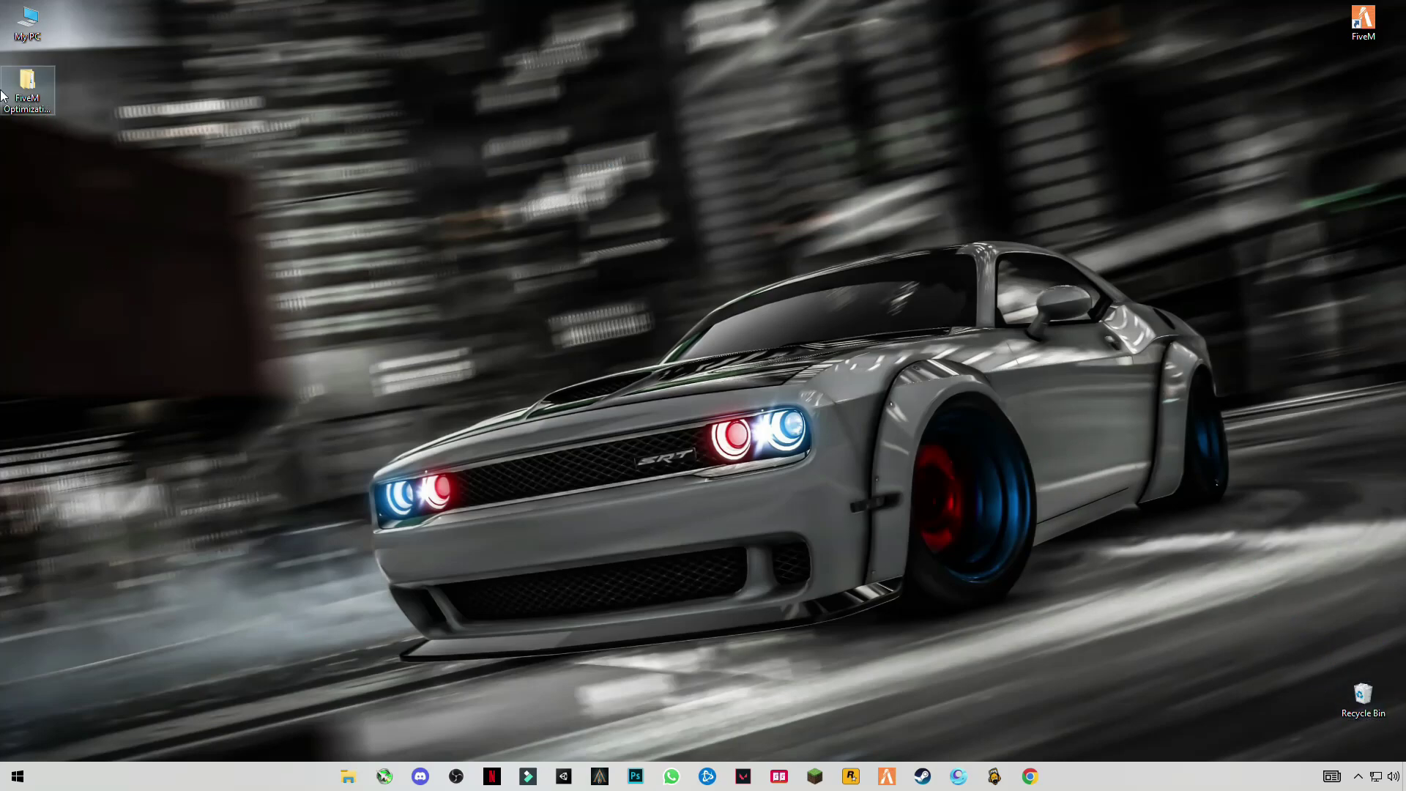
Move the FiveM Optimization Pack 2022! folder toward the middle of the desktop and open it
click(27, 89)
drag(27, 89, 485, 304)
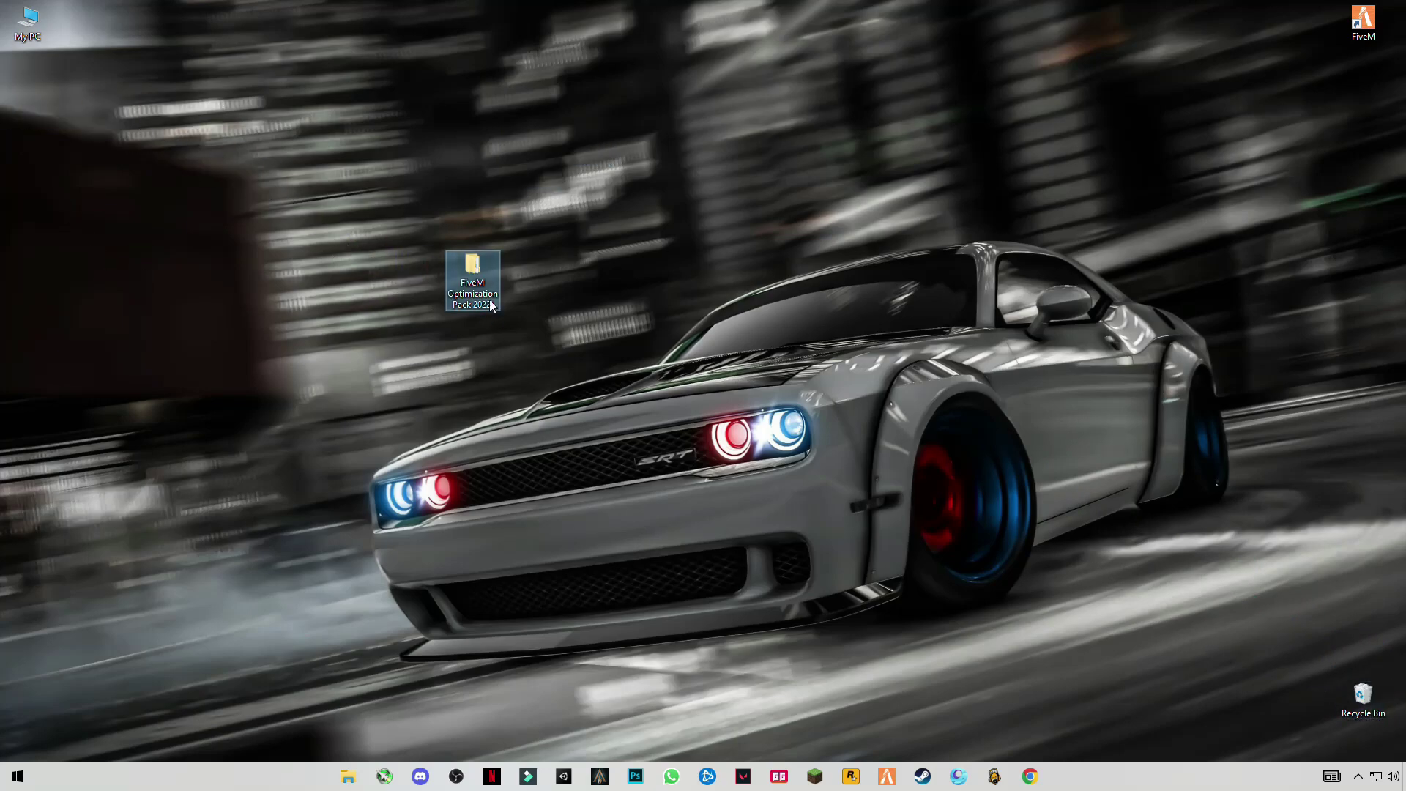
double_click(483, 286)
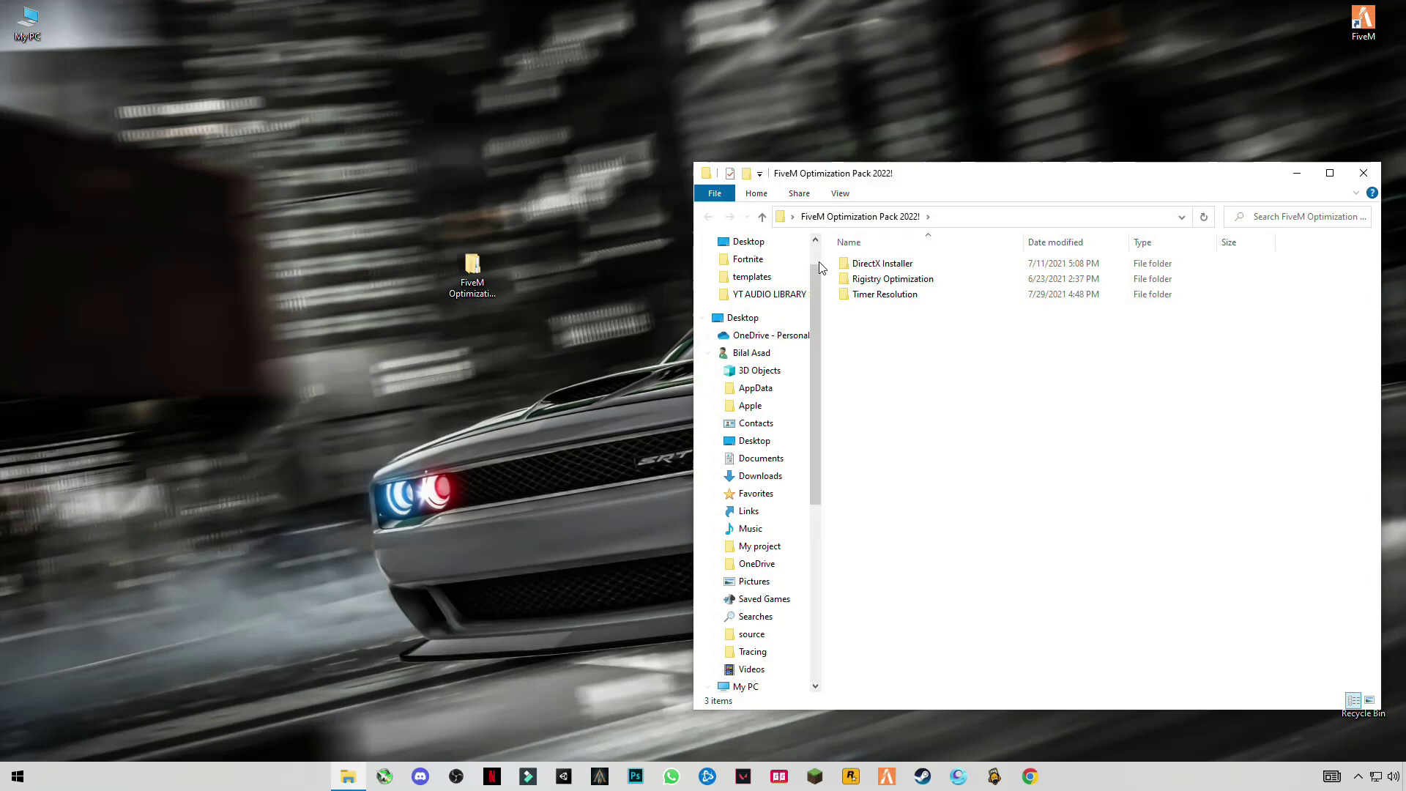
Run dxwebsetup from the DirectX Installer folder with administrator approval, accept the license agreement and install the DirectX runtime components
double_click(896, 264)
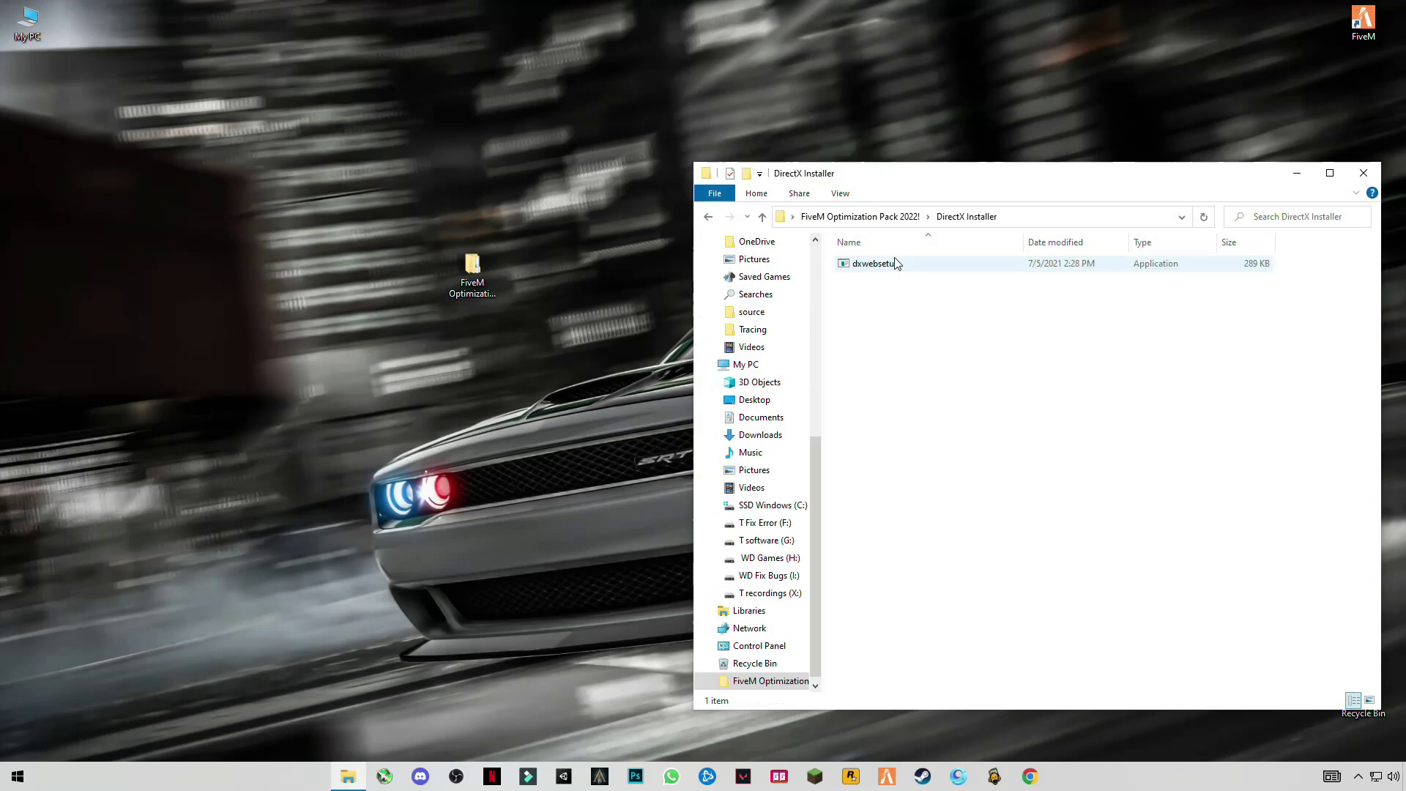
double_click(888, 264)
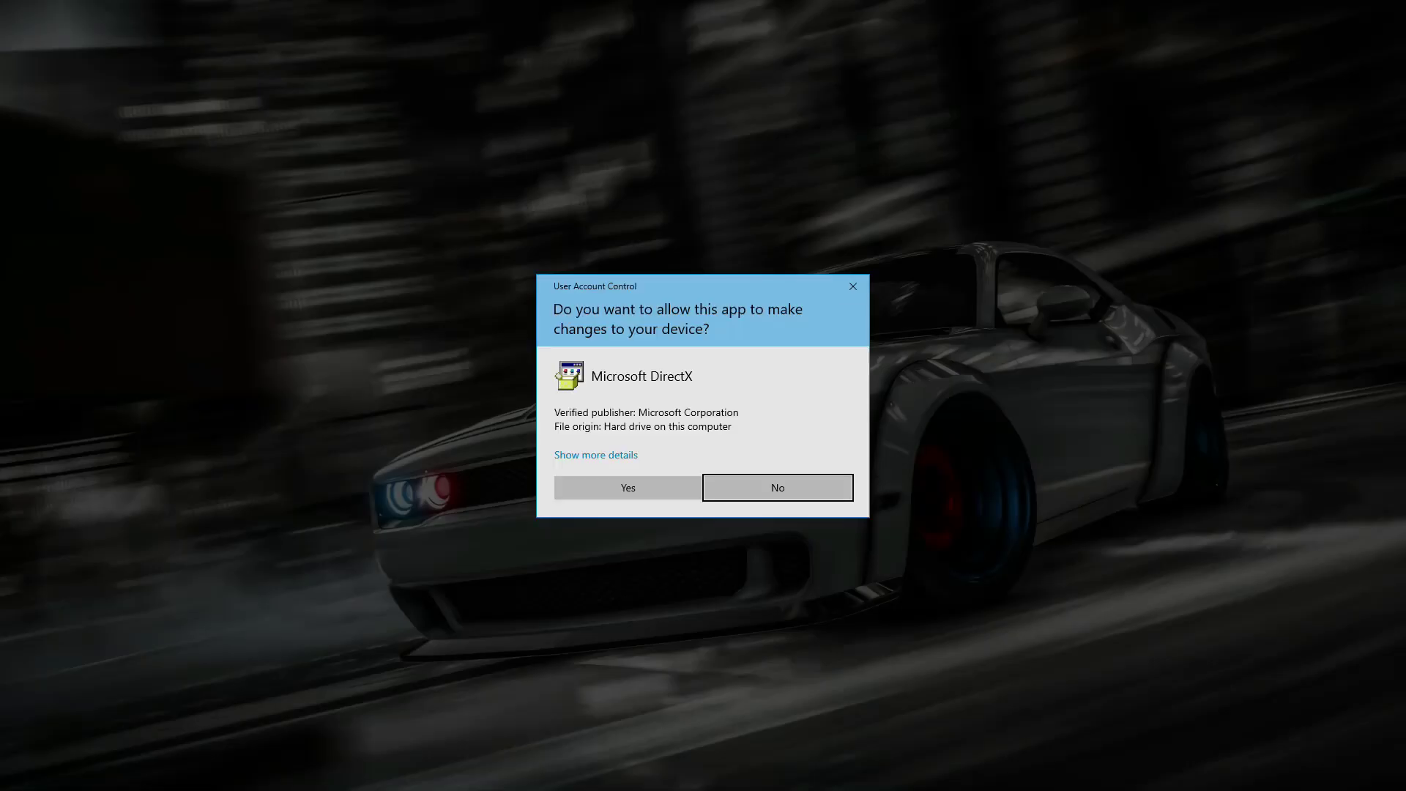
click(667, 489)
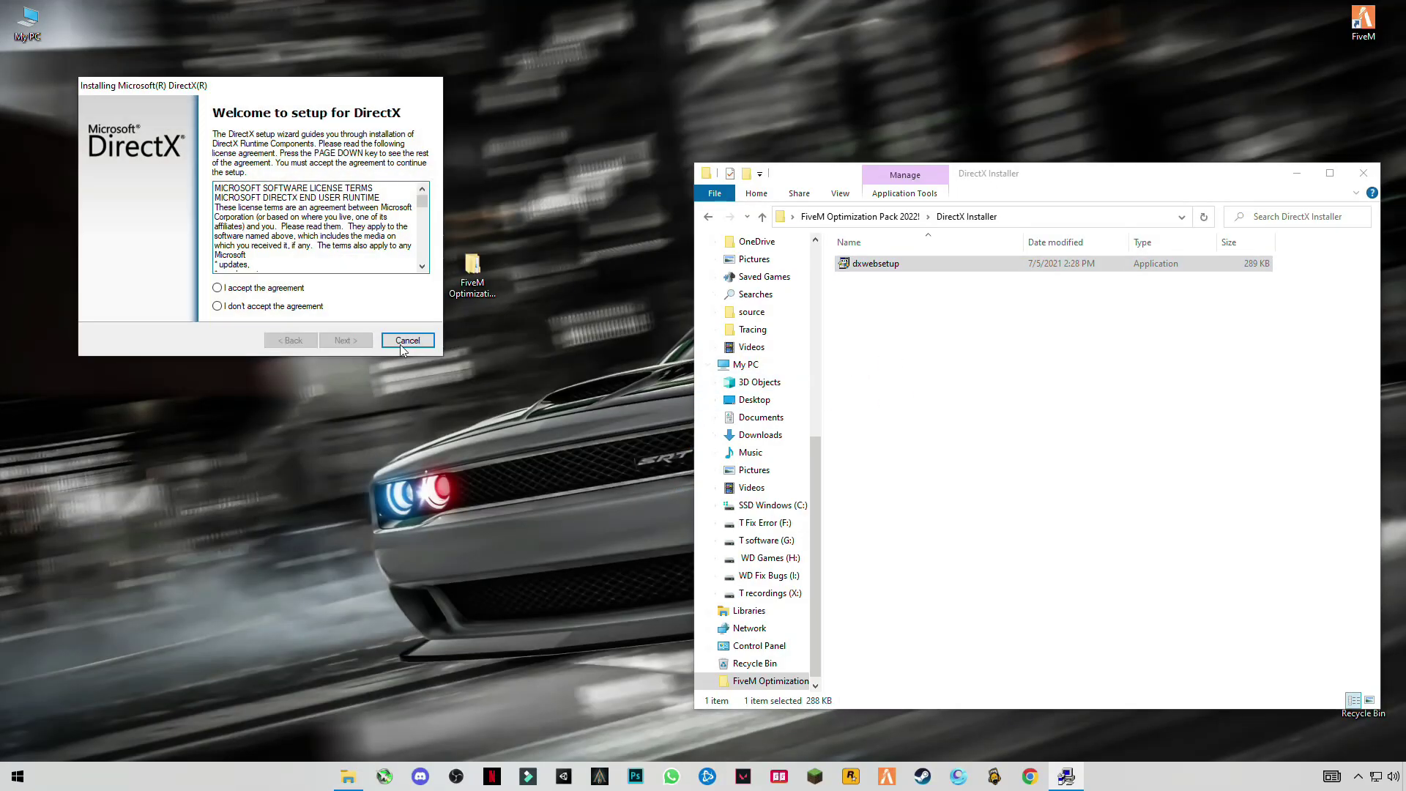
click(227, 293)
click(341, 342)
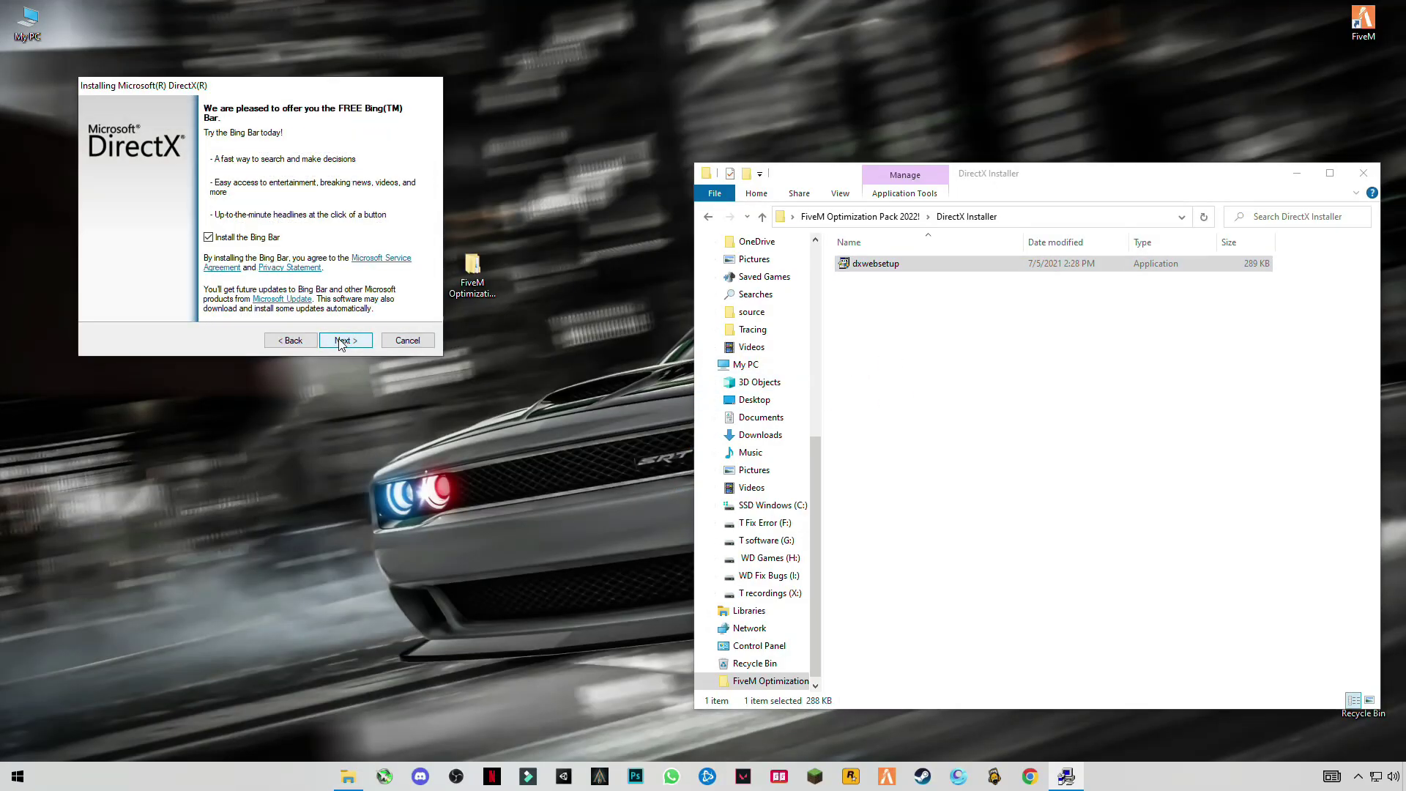
click(347, 343)
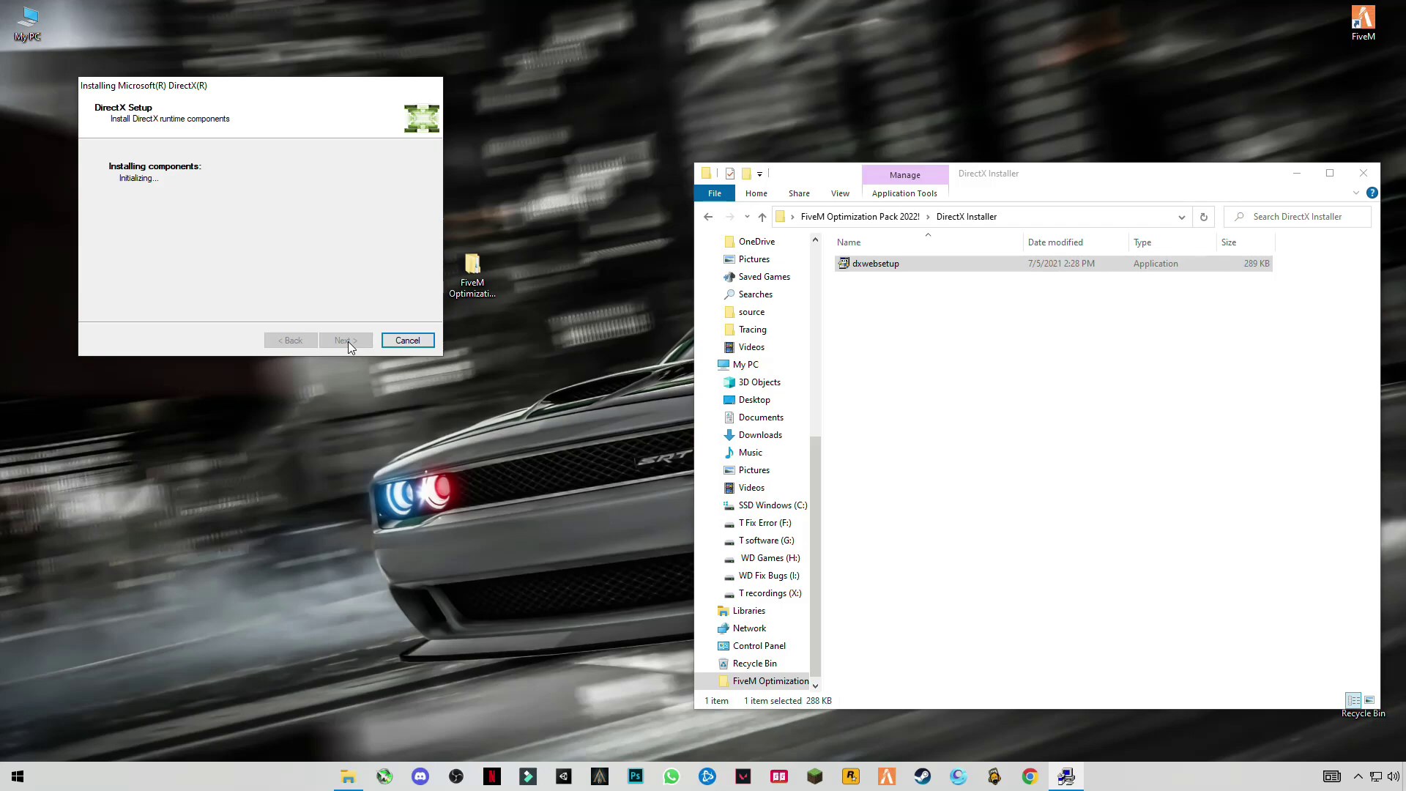
click(346, 340)
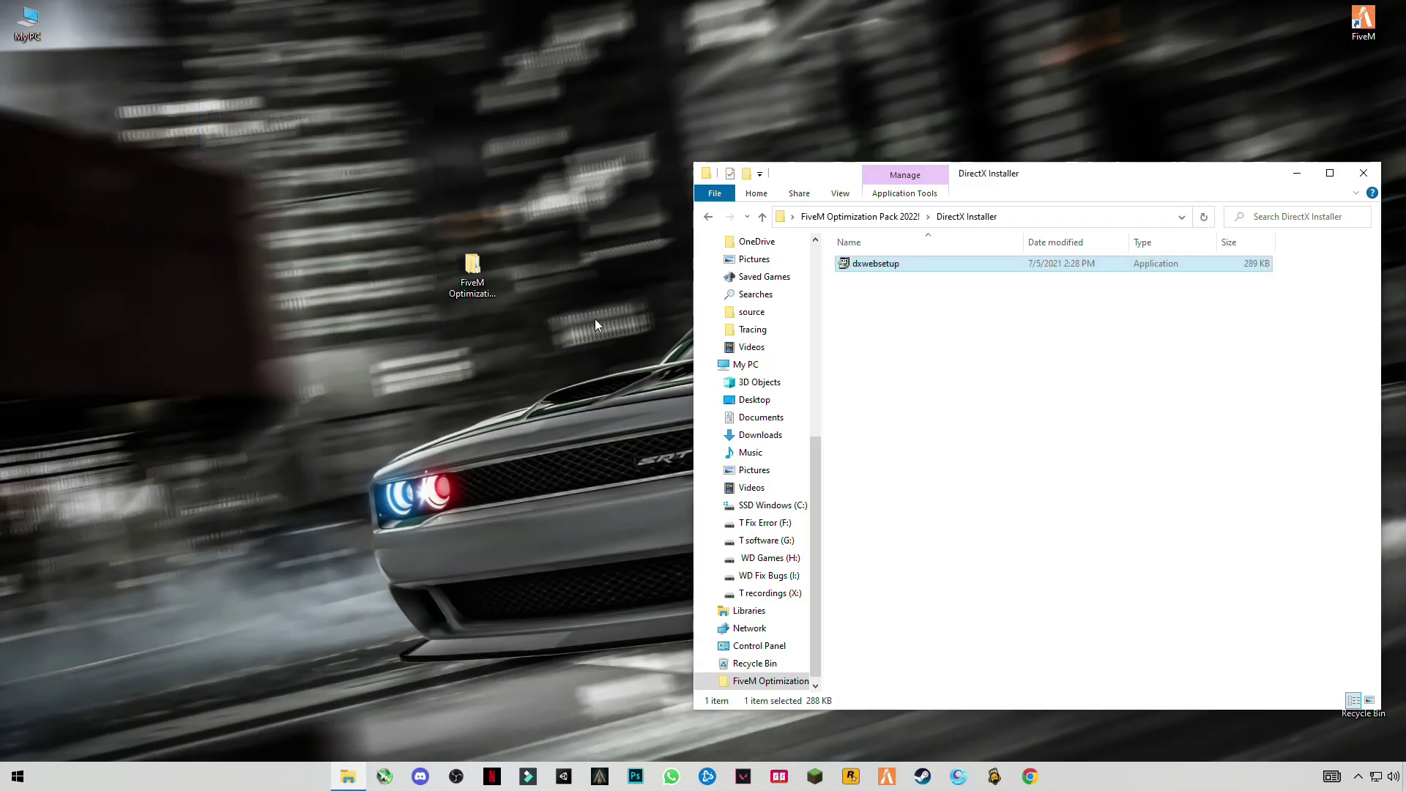
Add the CPU boost registry file from the CPU Speed Boost folder of Rigistry Optimization to the Windows registry
click(710, 218)
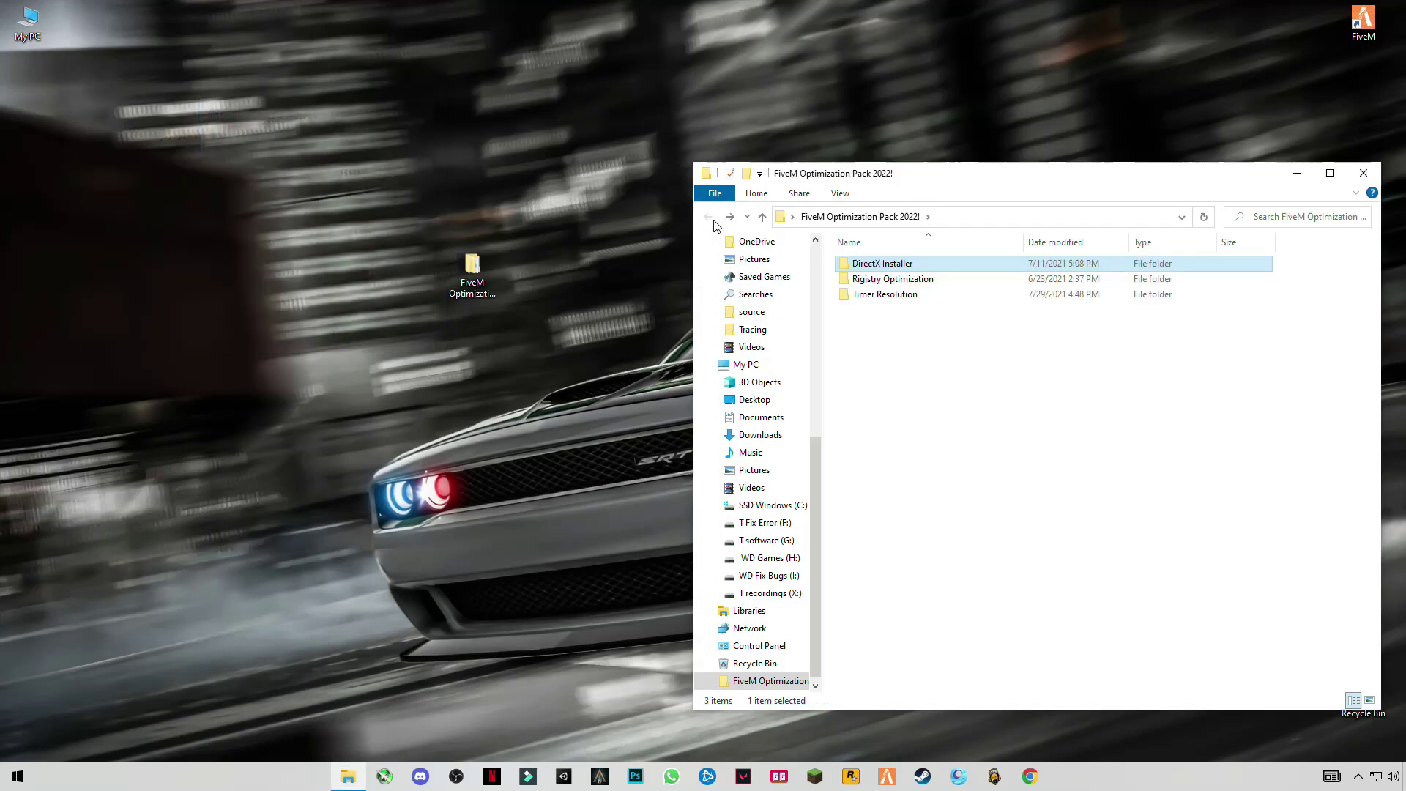
click(917, 283)
double_click(932, 287)
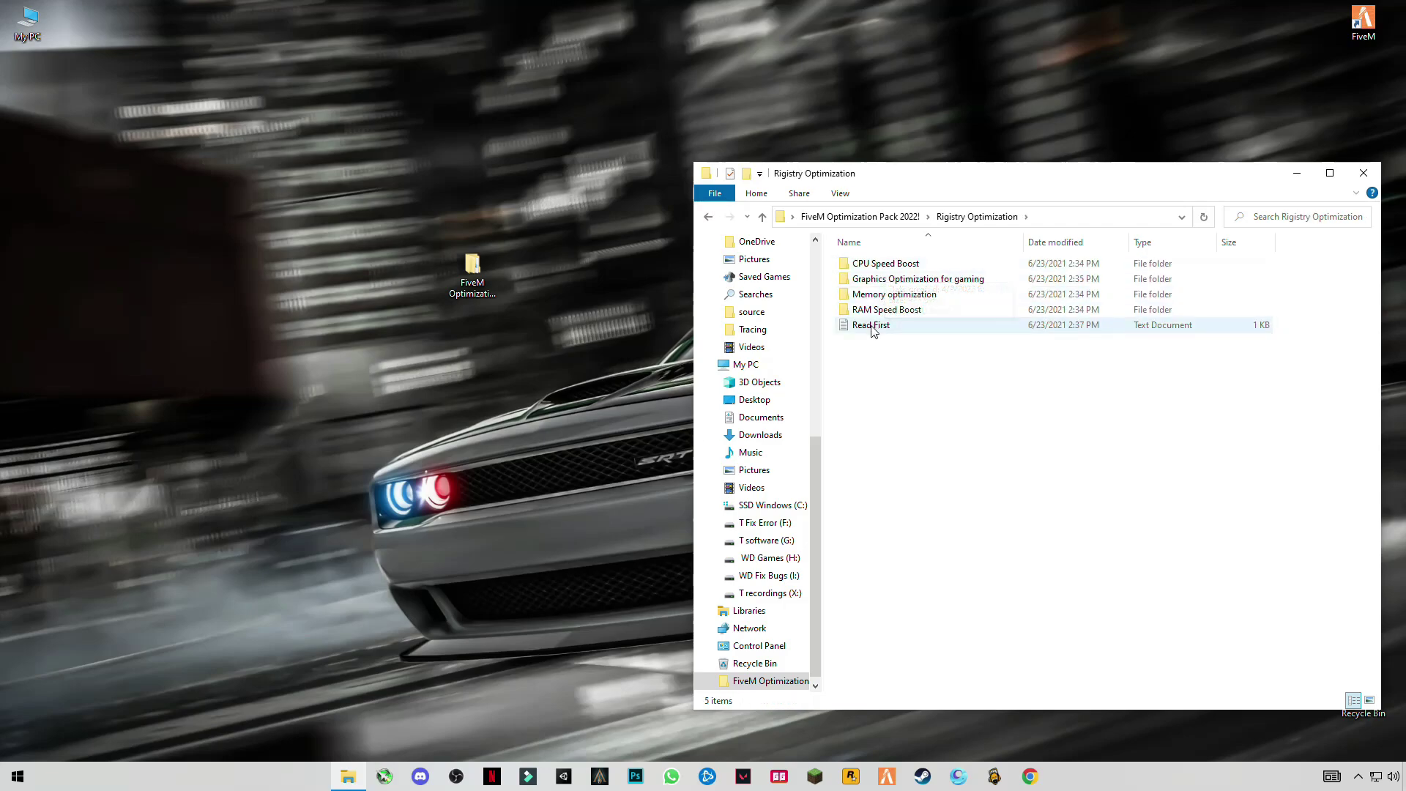
double_click(903, 265)
double_click(884, 269)
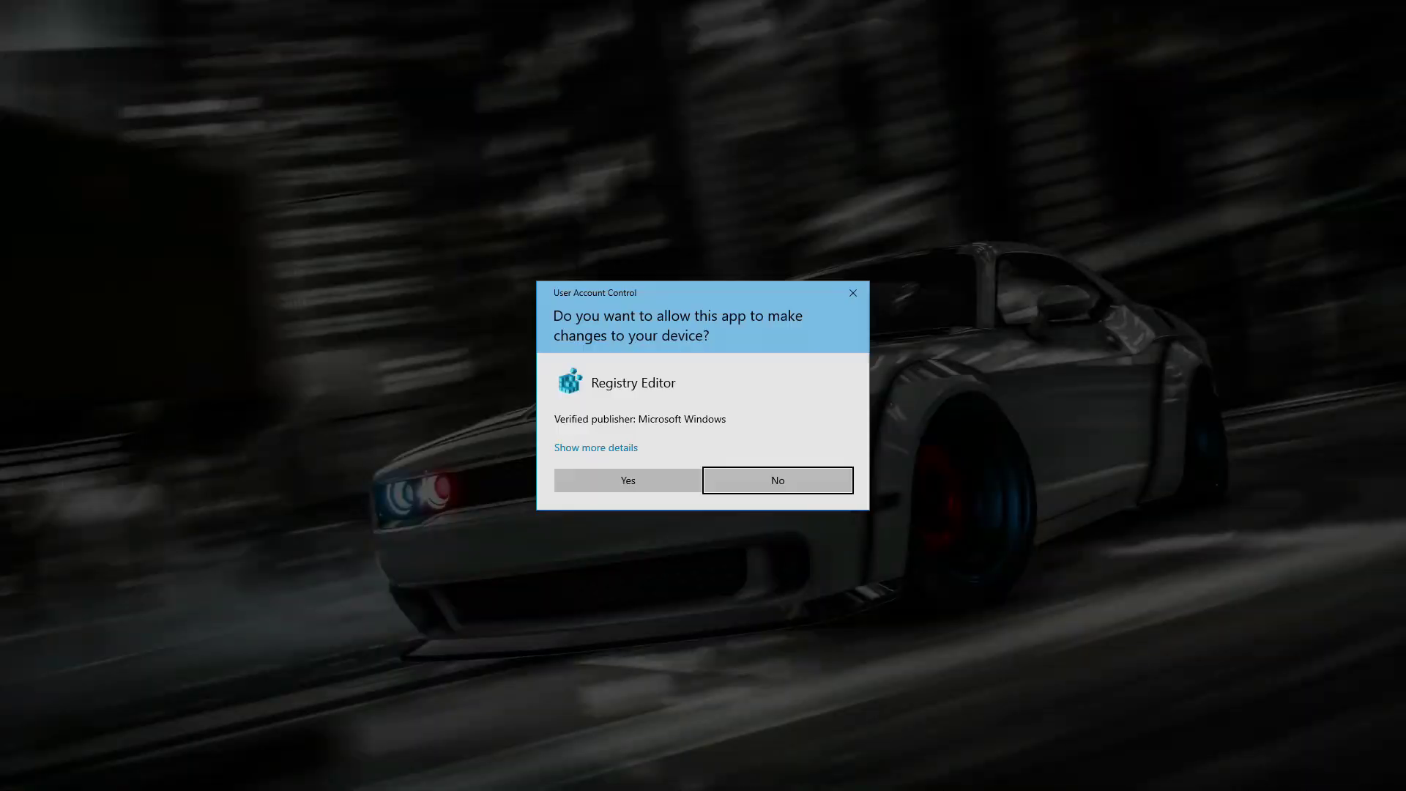
click(630, 480)
click(814, 411)
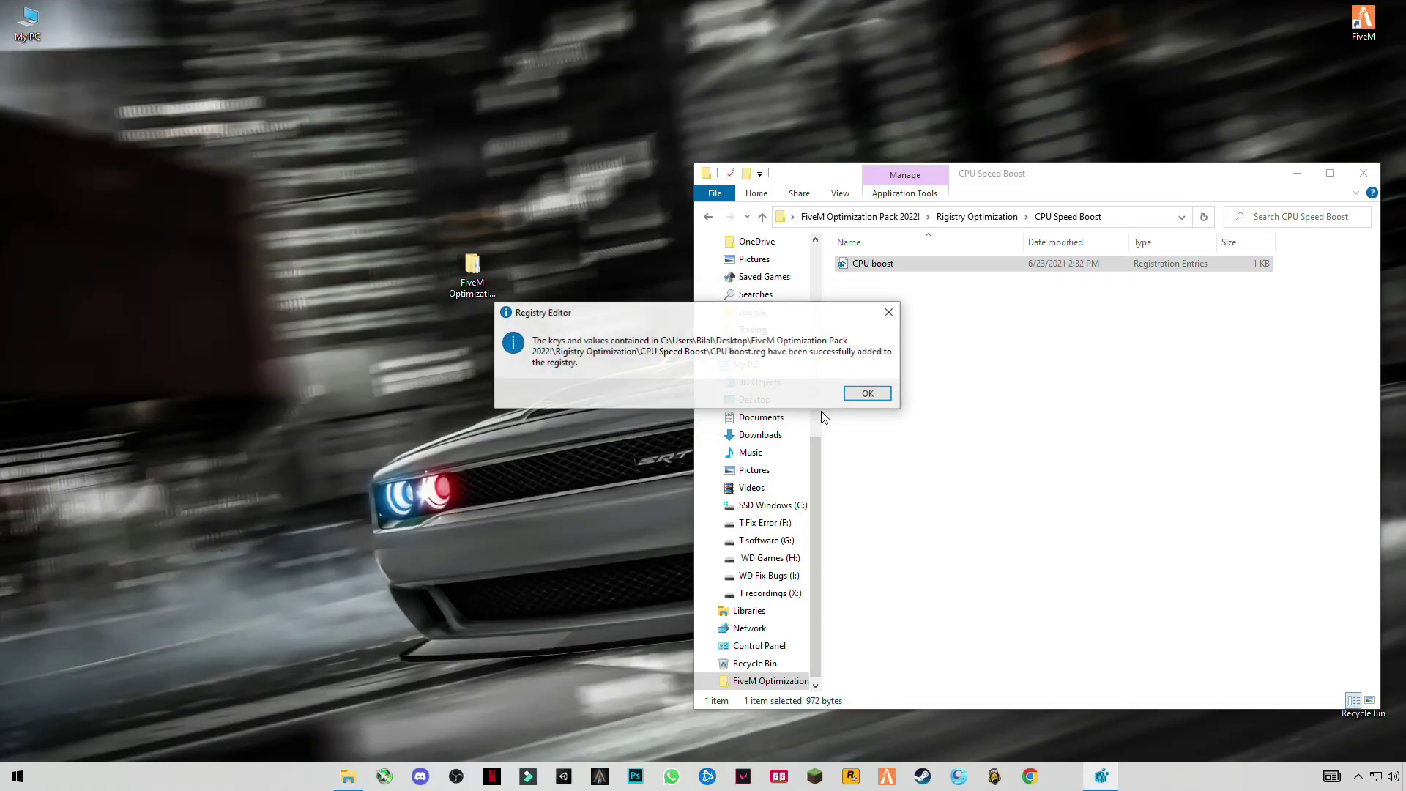
click(868, 394)
Add the Graphics Optimize registry file from the Graphics Optimization for gaming folder to the Windows registry
click(712, 218)
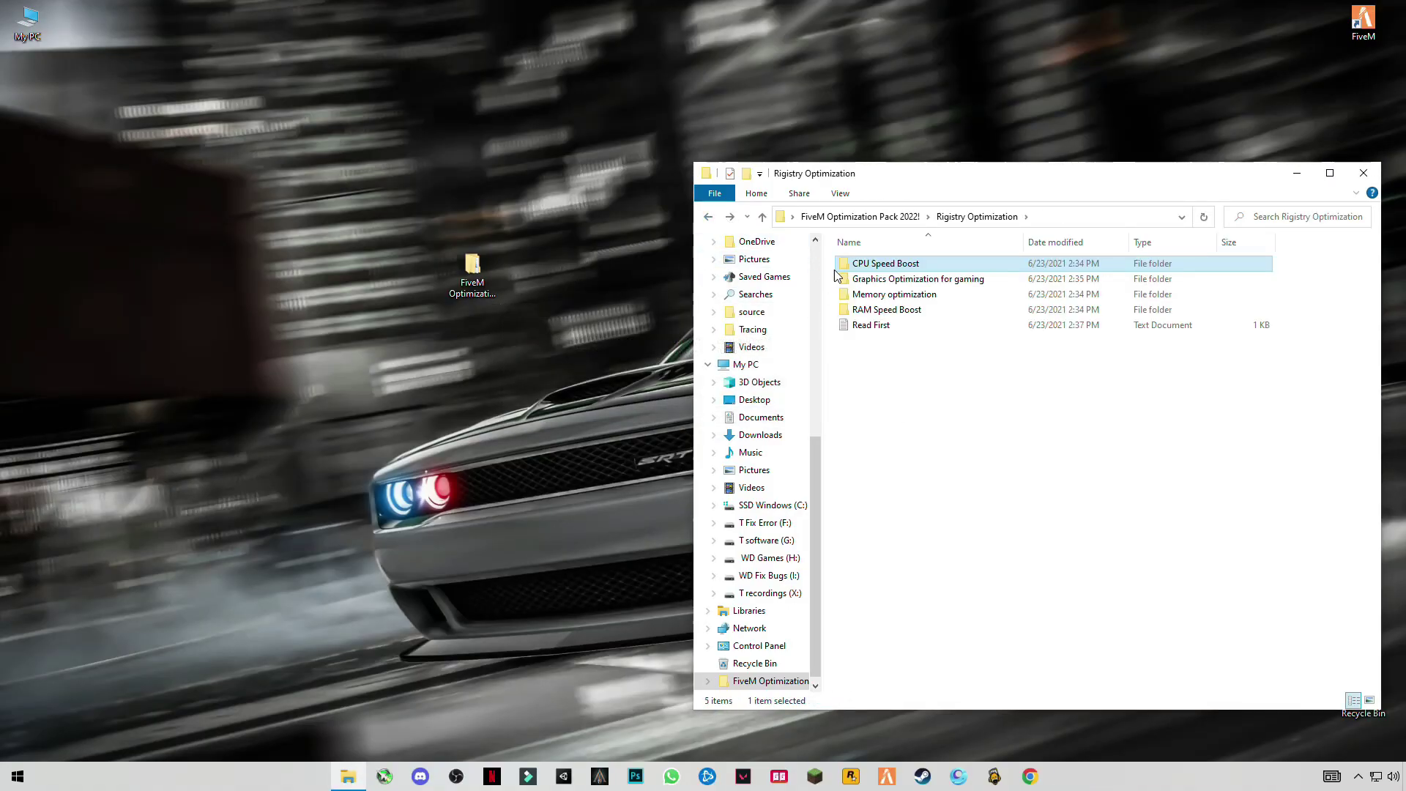
double_click(857, 281)
click(859, 270)
double_click(859, 270)
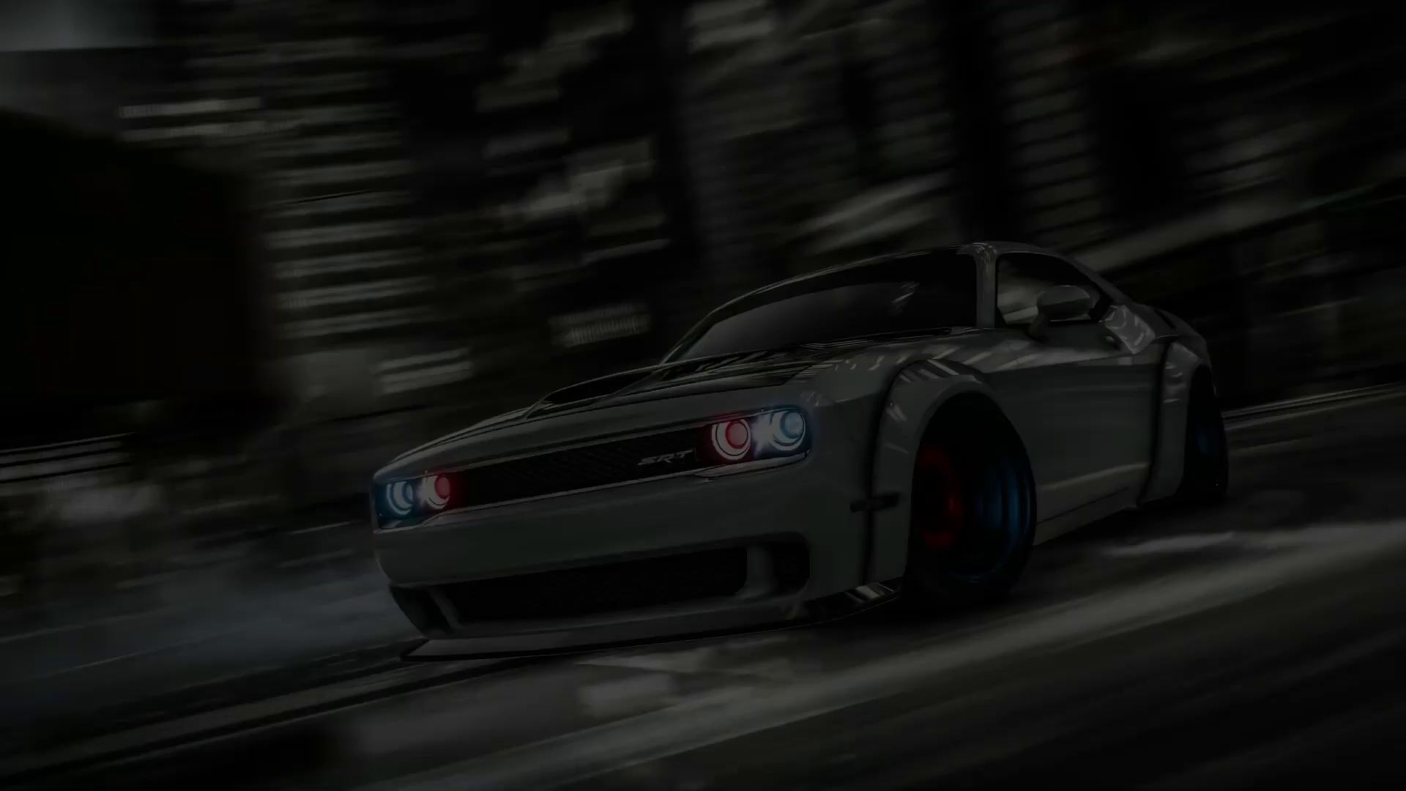
click(629, 479)
click(813, 411)
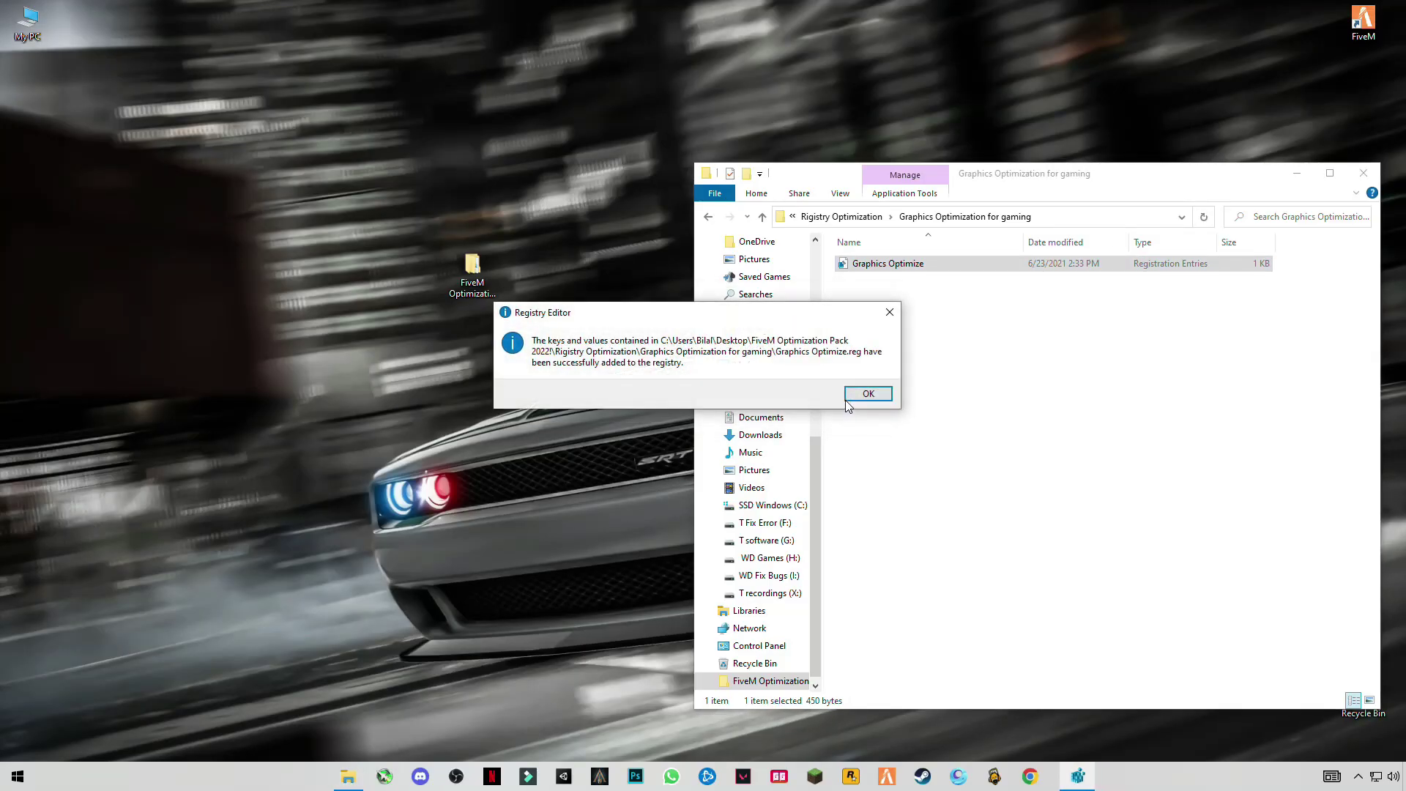
click(850, 397)
Add the meamory optimze registry file from the Memory optimization folder to the Windows registry
key(alt+Left)
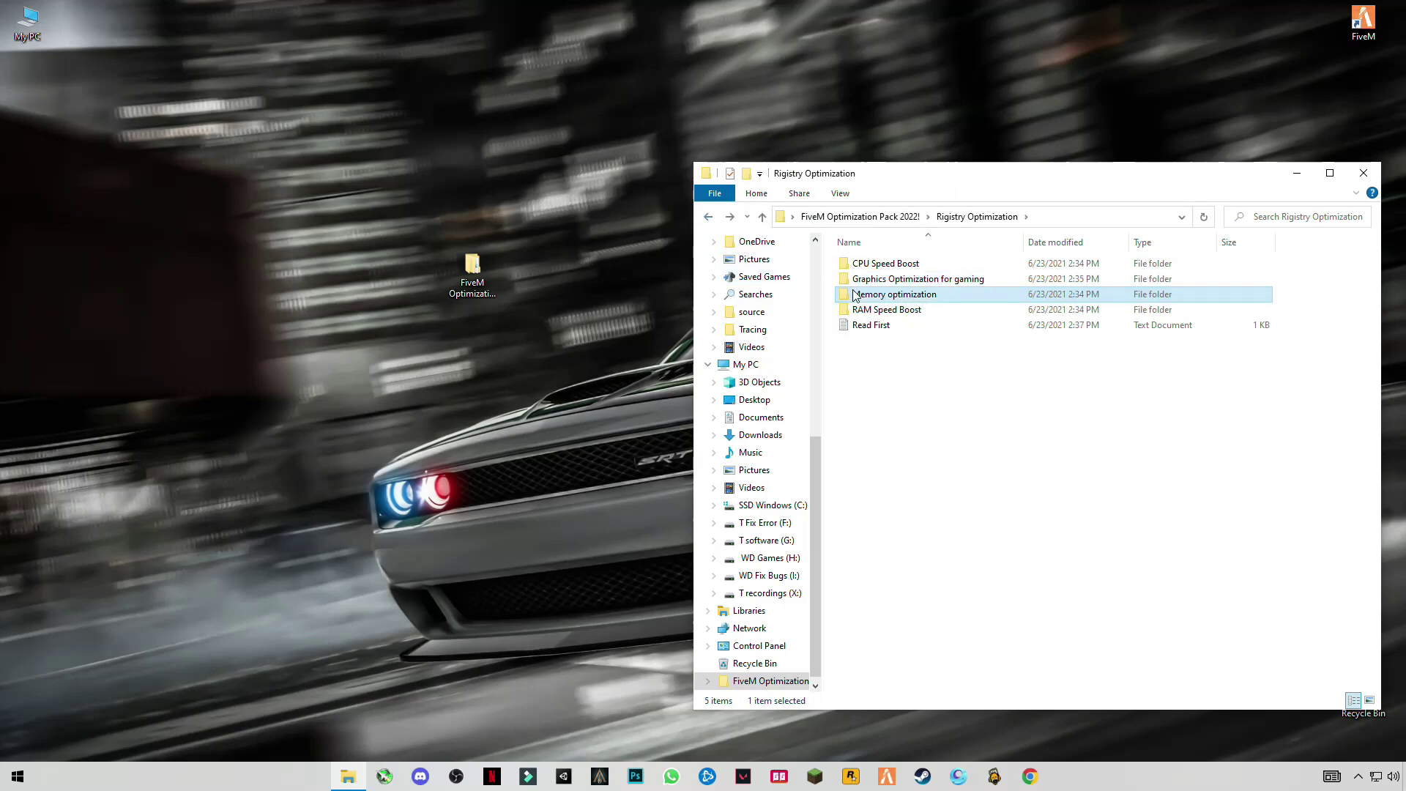
double_click(860, 293)
click(869, 268)
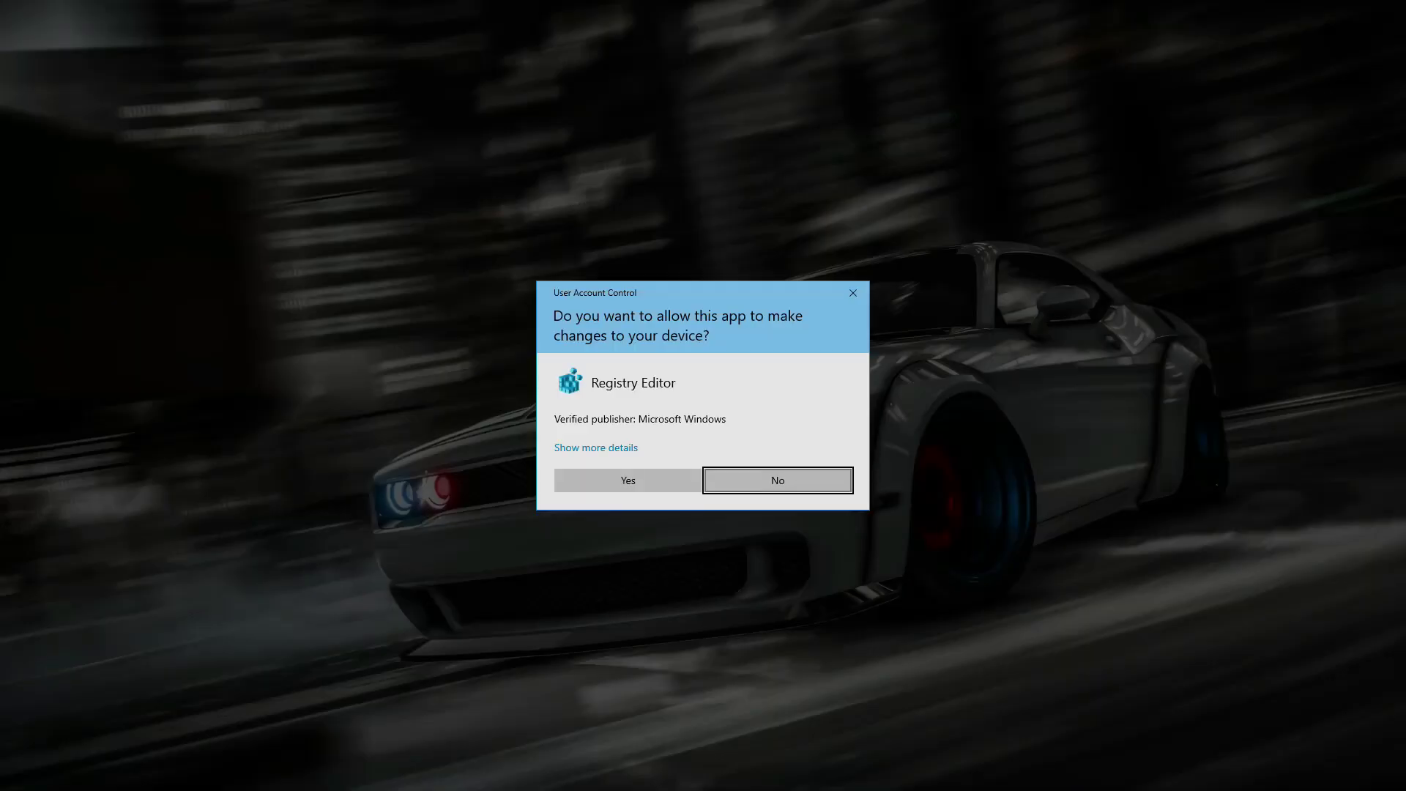
click(629, 480)
click(813, 410)
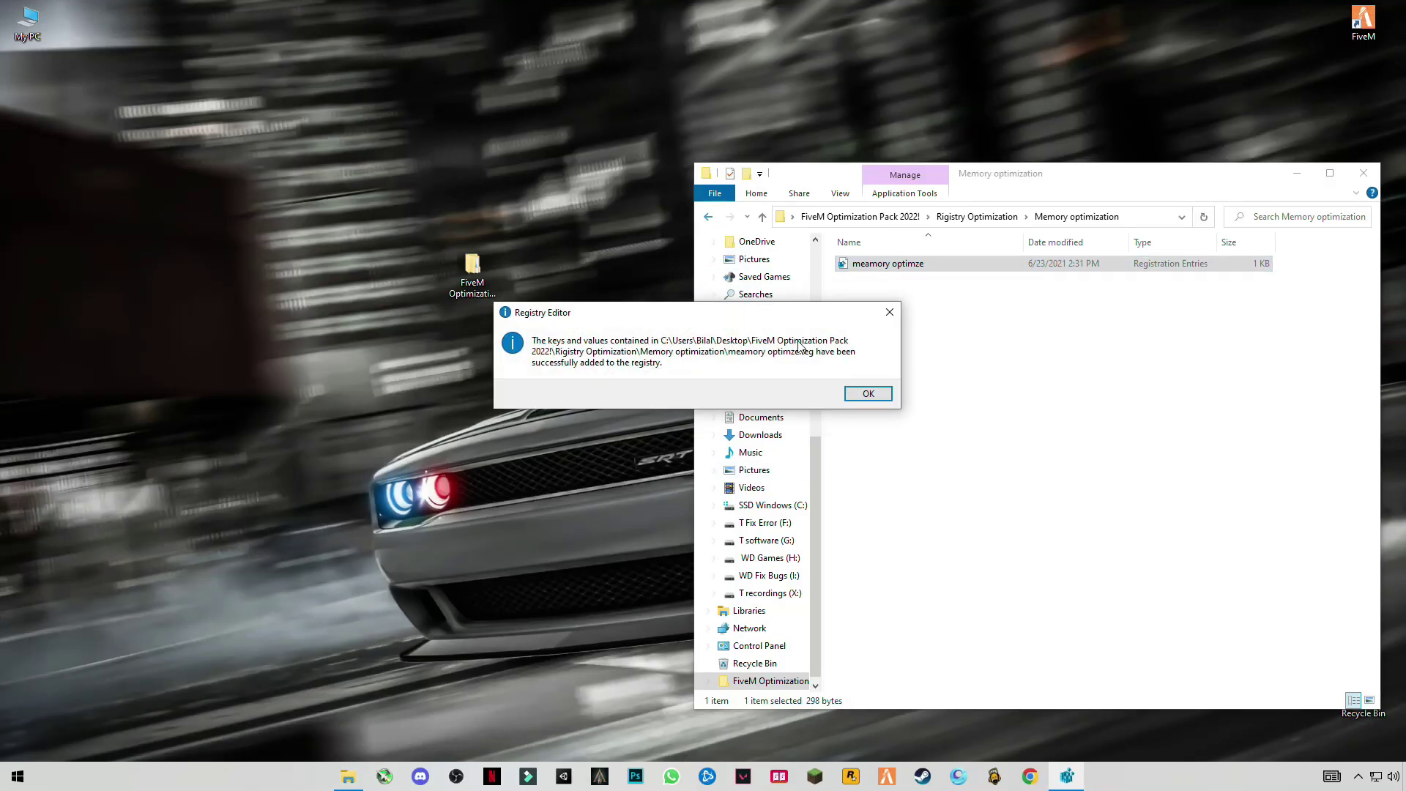
click(866, 394)
Add the RAM boost registry file from the RAM Speed Boost folder to the Windows registry
click(708, 217)
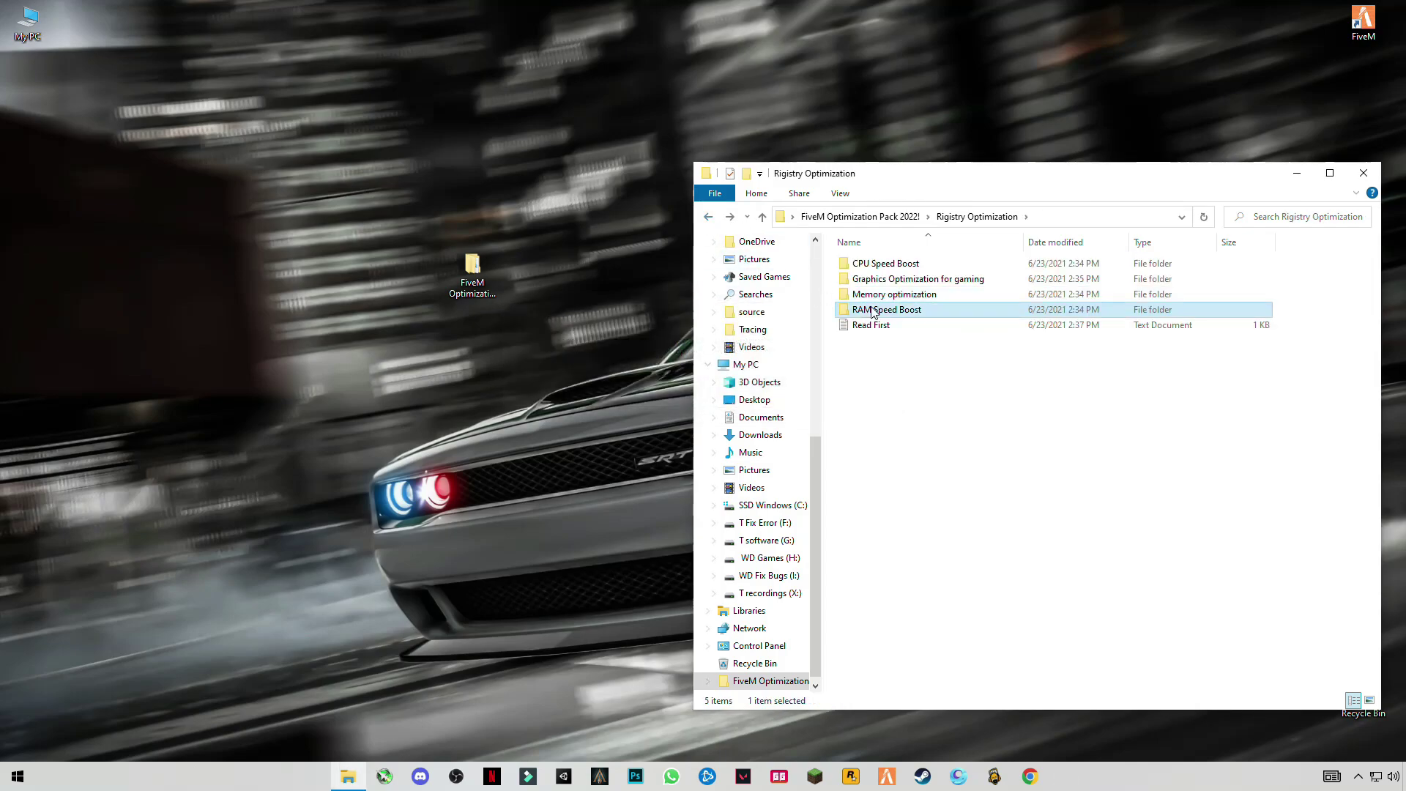
double_click(871, 315)
double_click(870, 265)
click(630, 480)
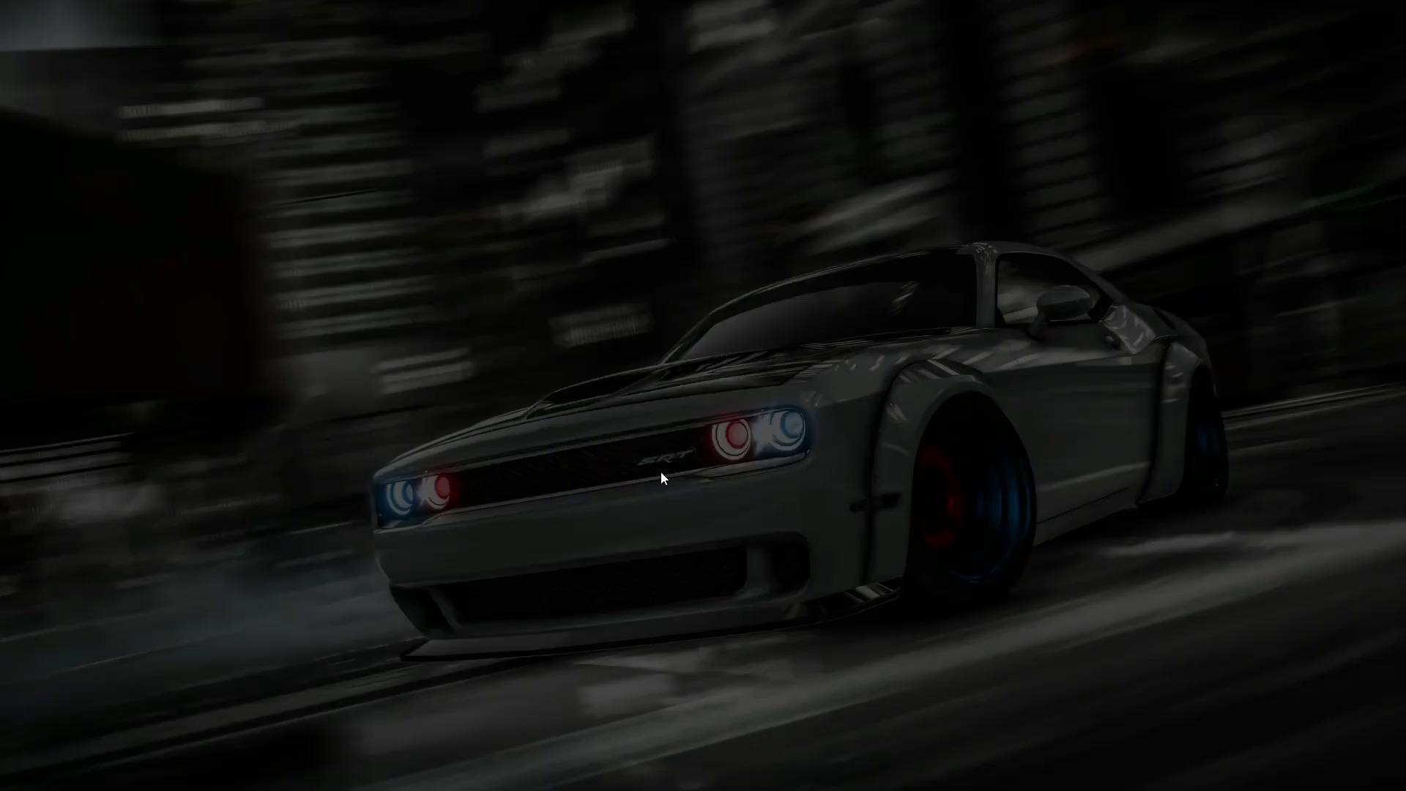
click(827, 412)
click(866, 393)
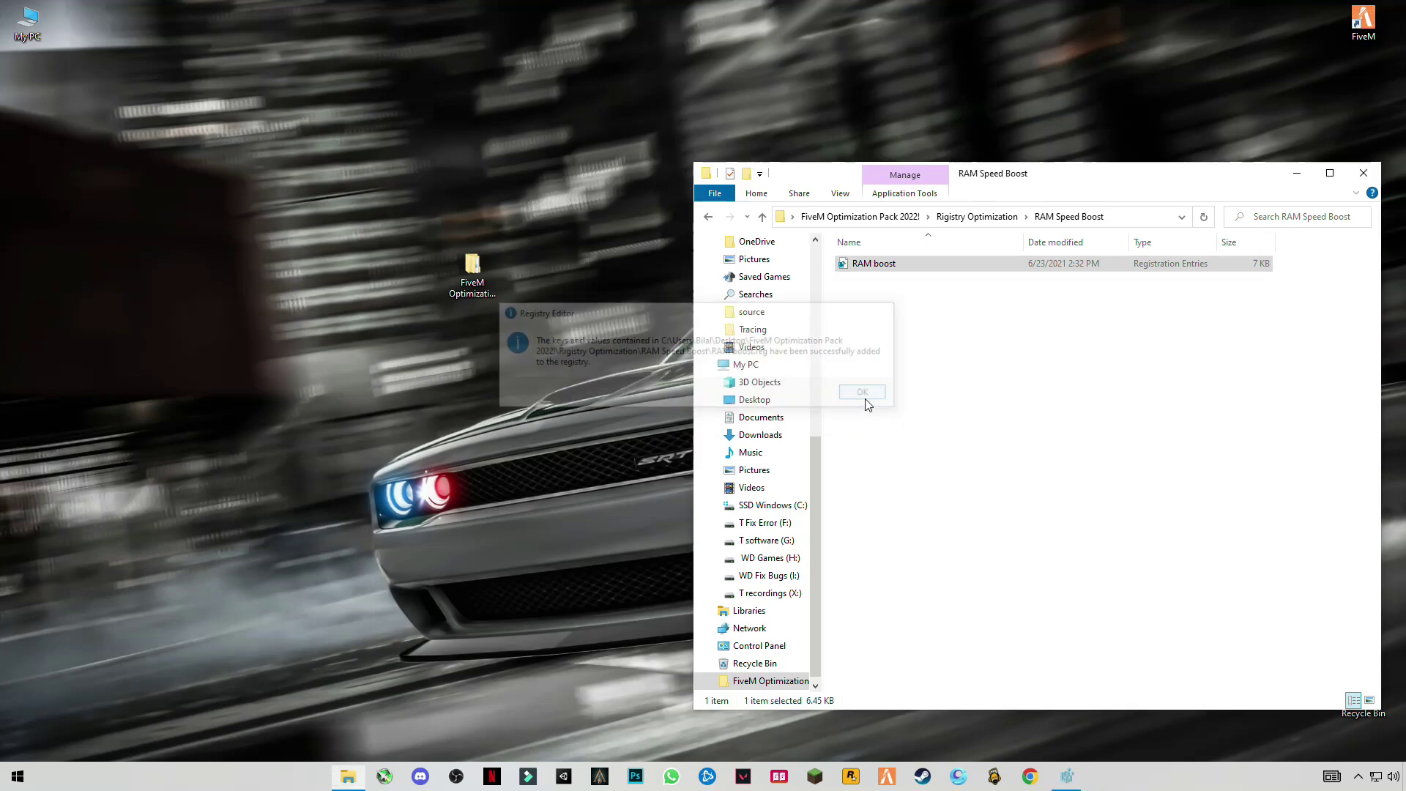
Read the Read First text file in the Rigistry Optimization folder and close it
click(708, 217)
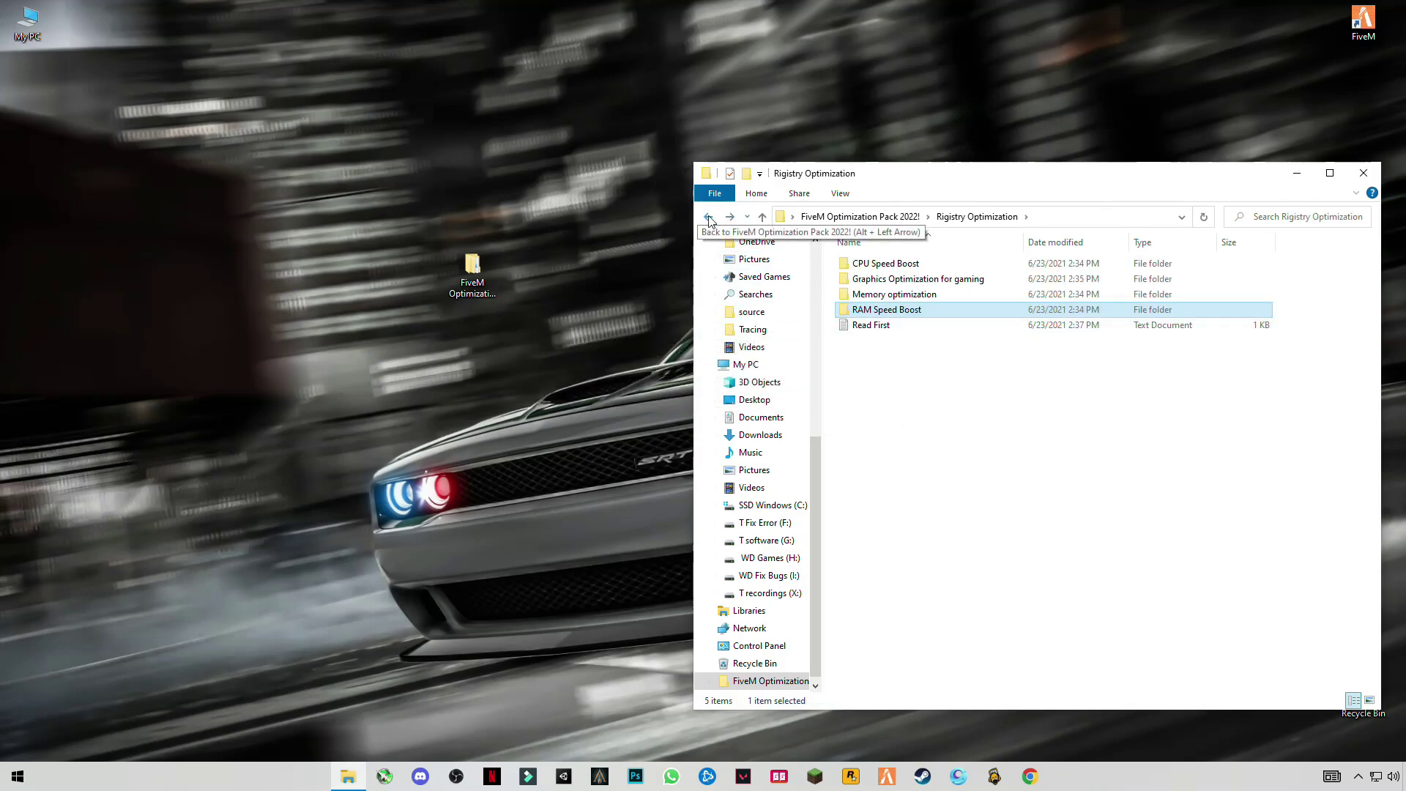
double_click(864, 325)
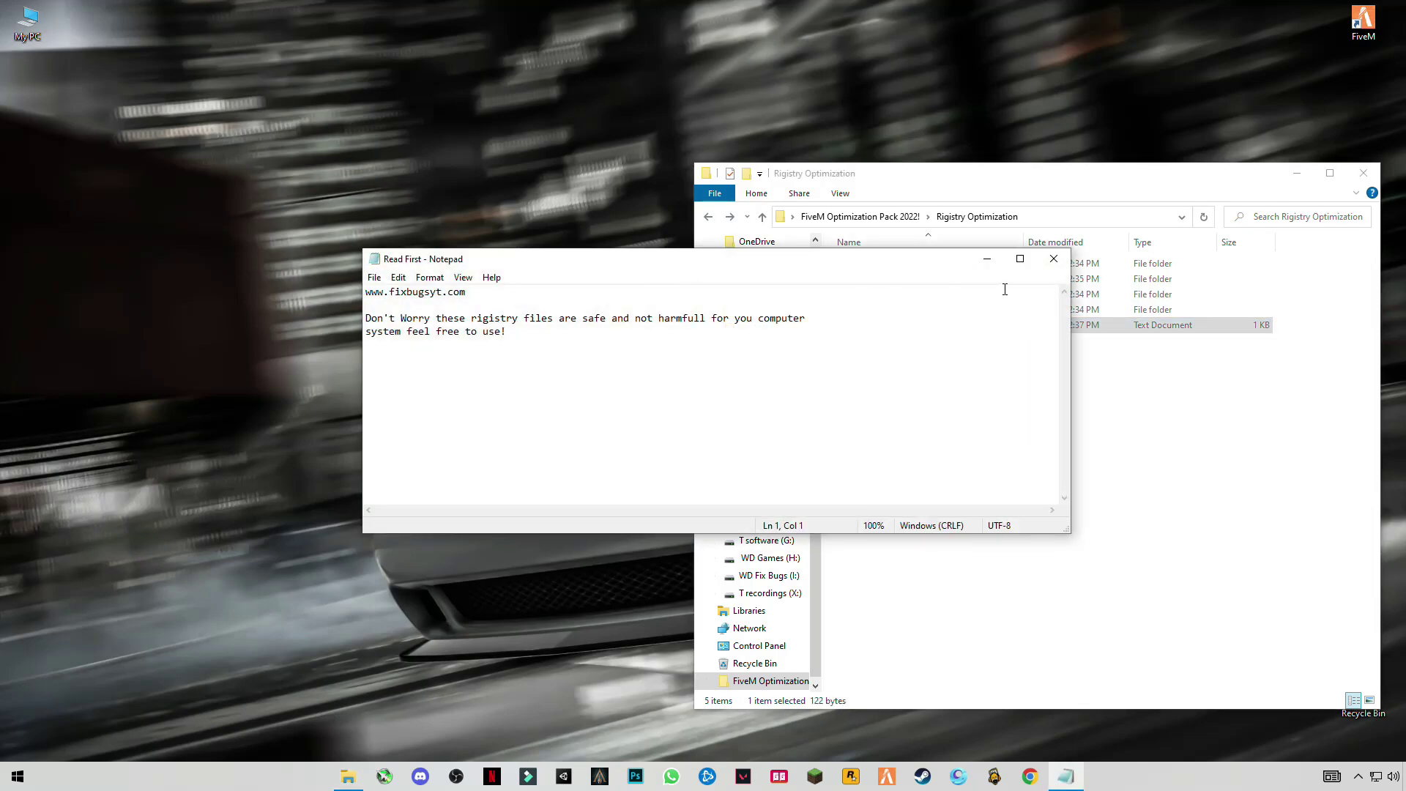
click(1052, 260)
Open the cmd code for timer resolution file in the Timer Resolution folder and copy its three bcdedit commands
click(710, 217)
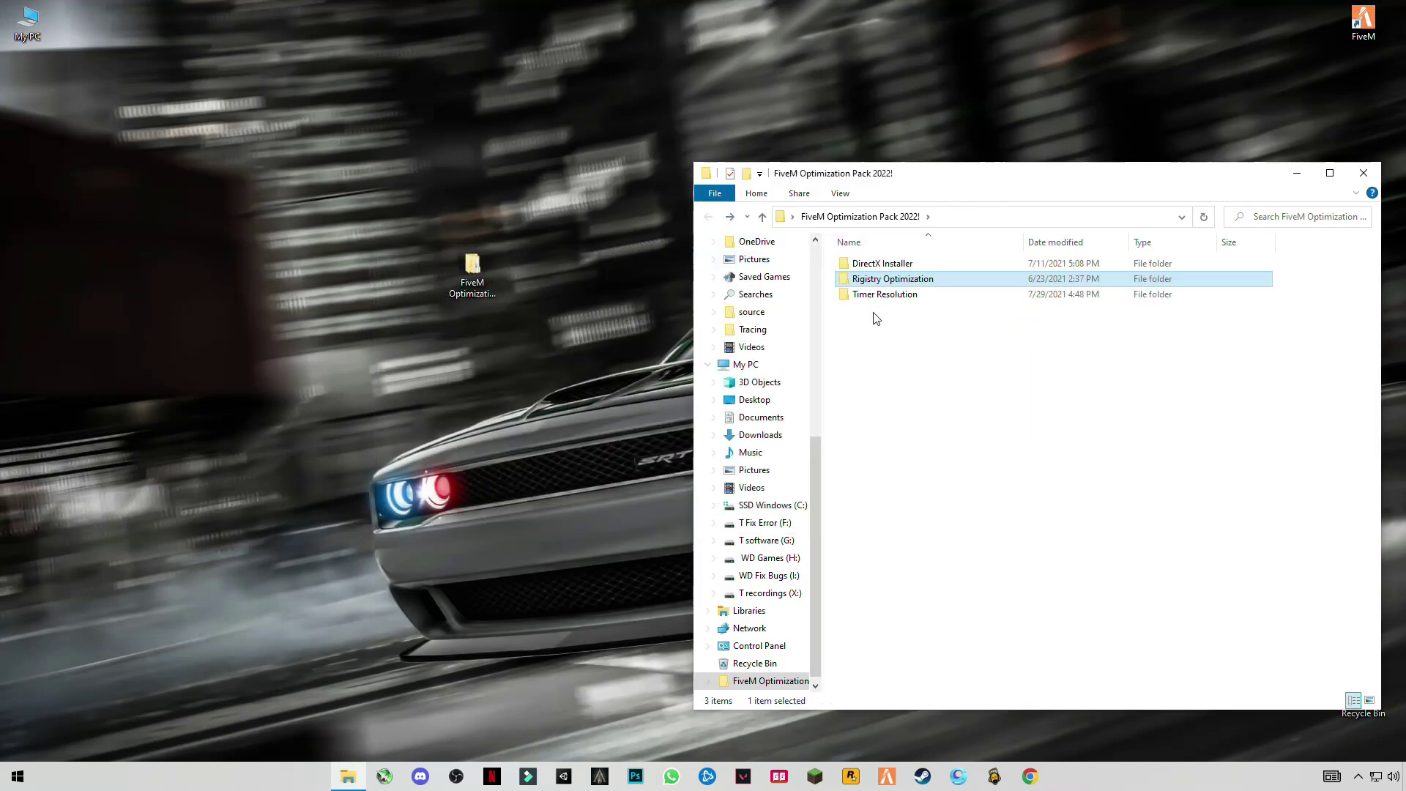
click(865, 297)
double_click(896, 296)
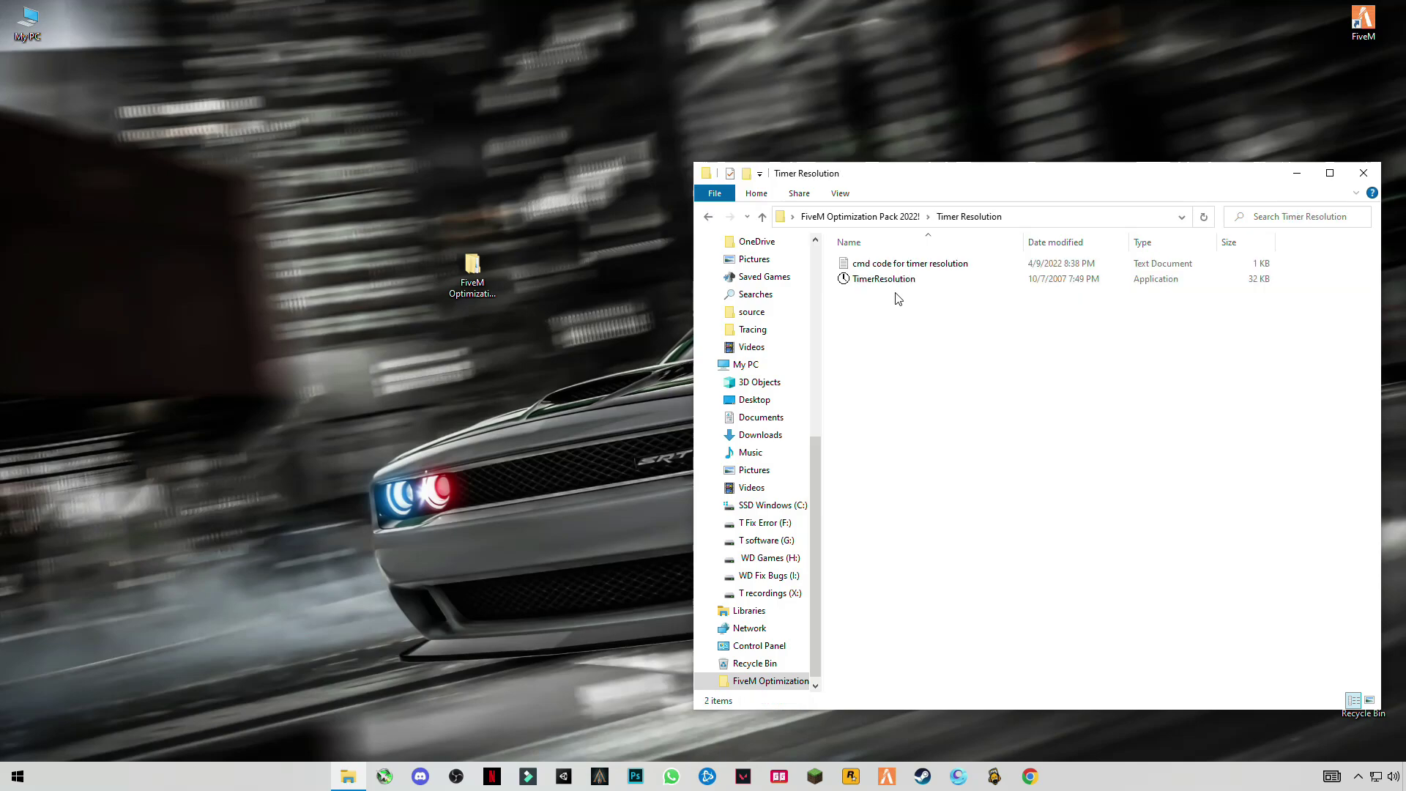
double_click(901, 264)
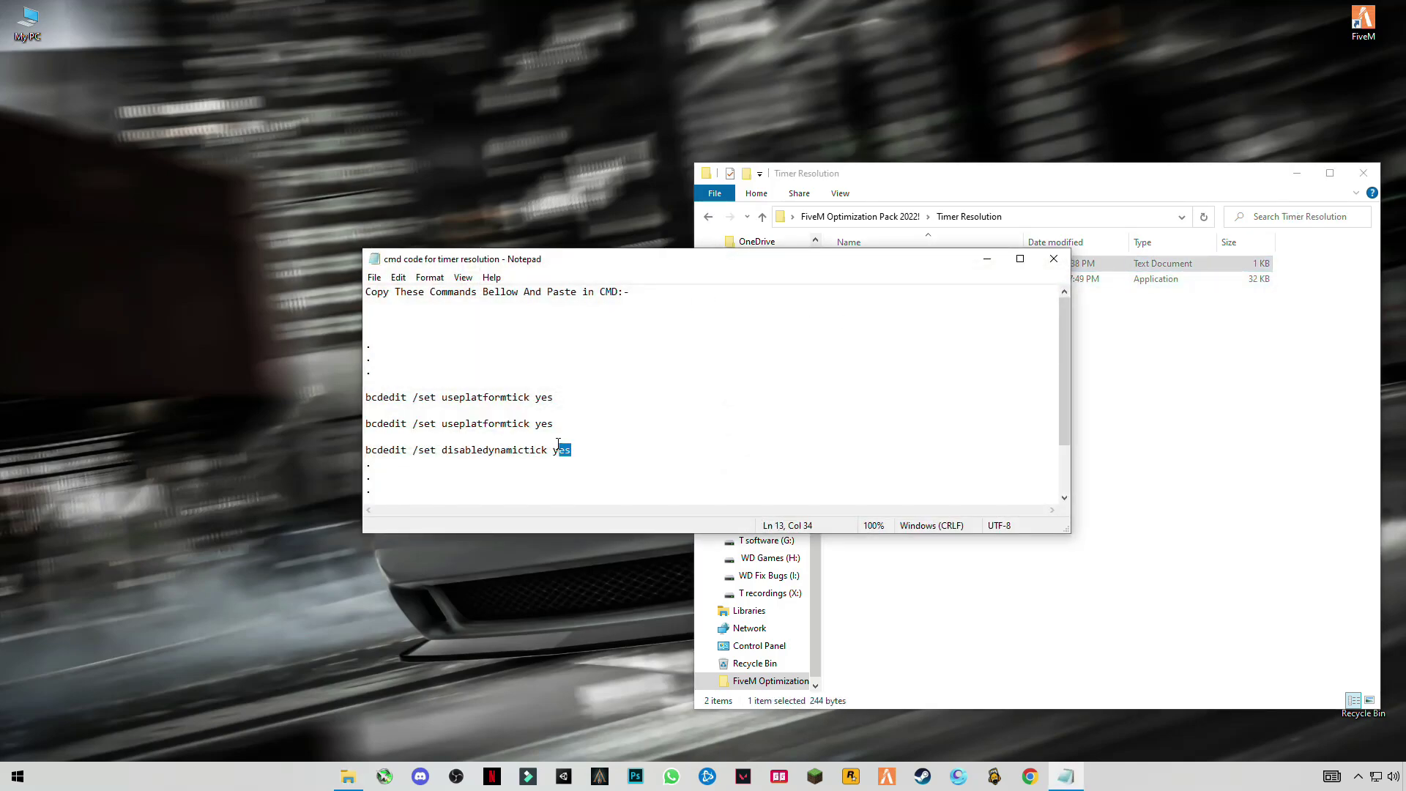
drag(558, 445, 350, 399)
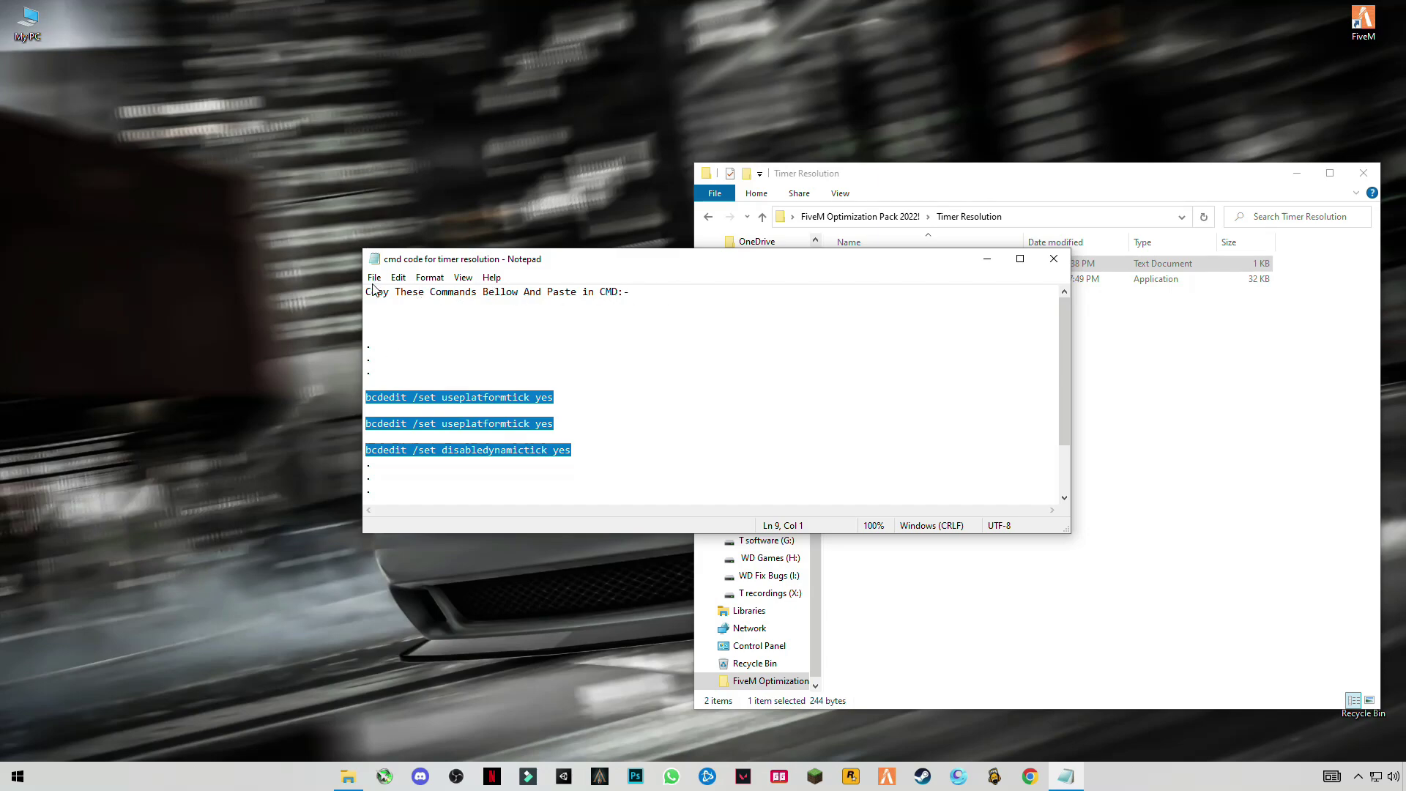
right_click(497, 394)
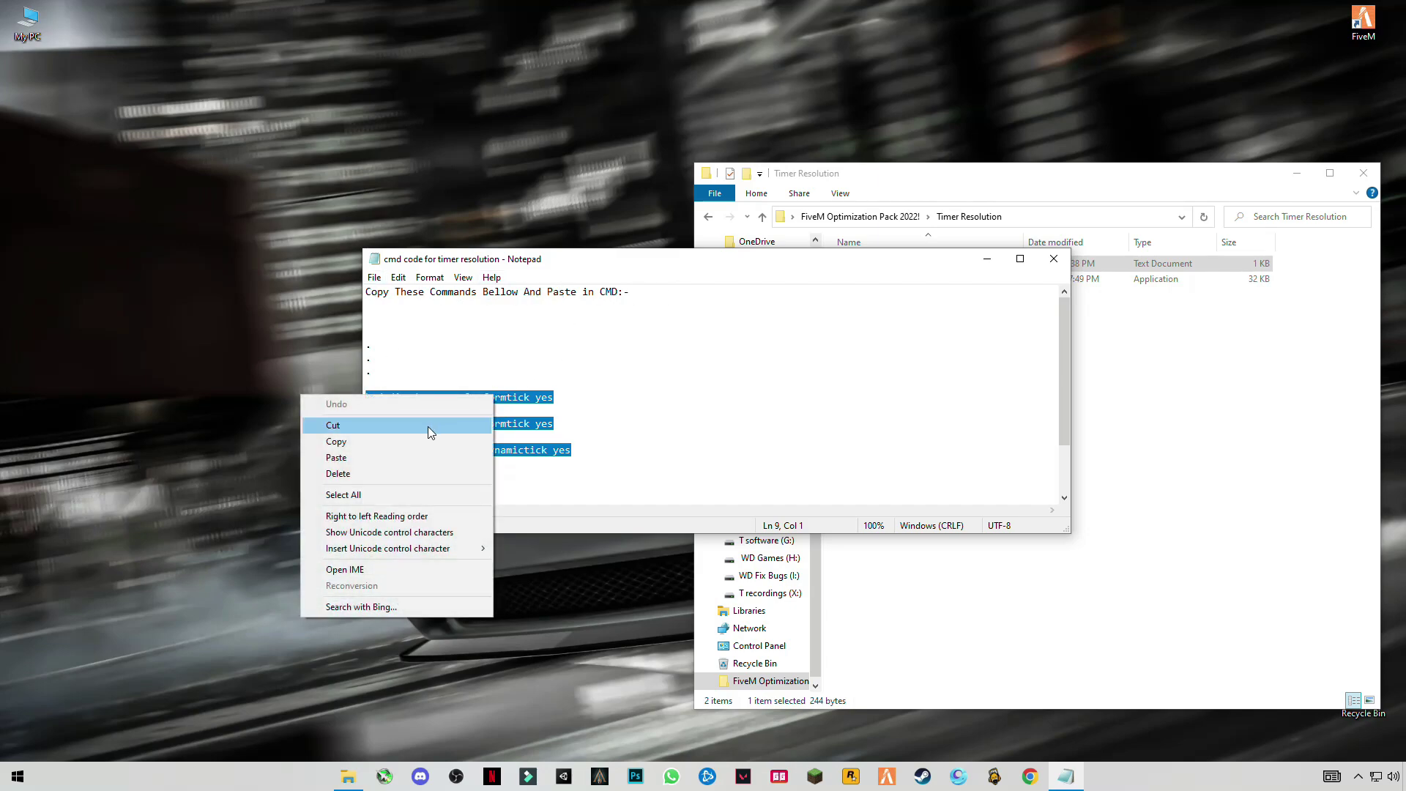
click(379, 438)
Search Windows for cmd and run Command Prompt as administrator, approving the elevation request
click(17, 775)
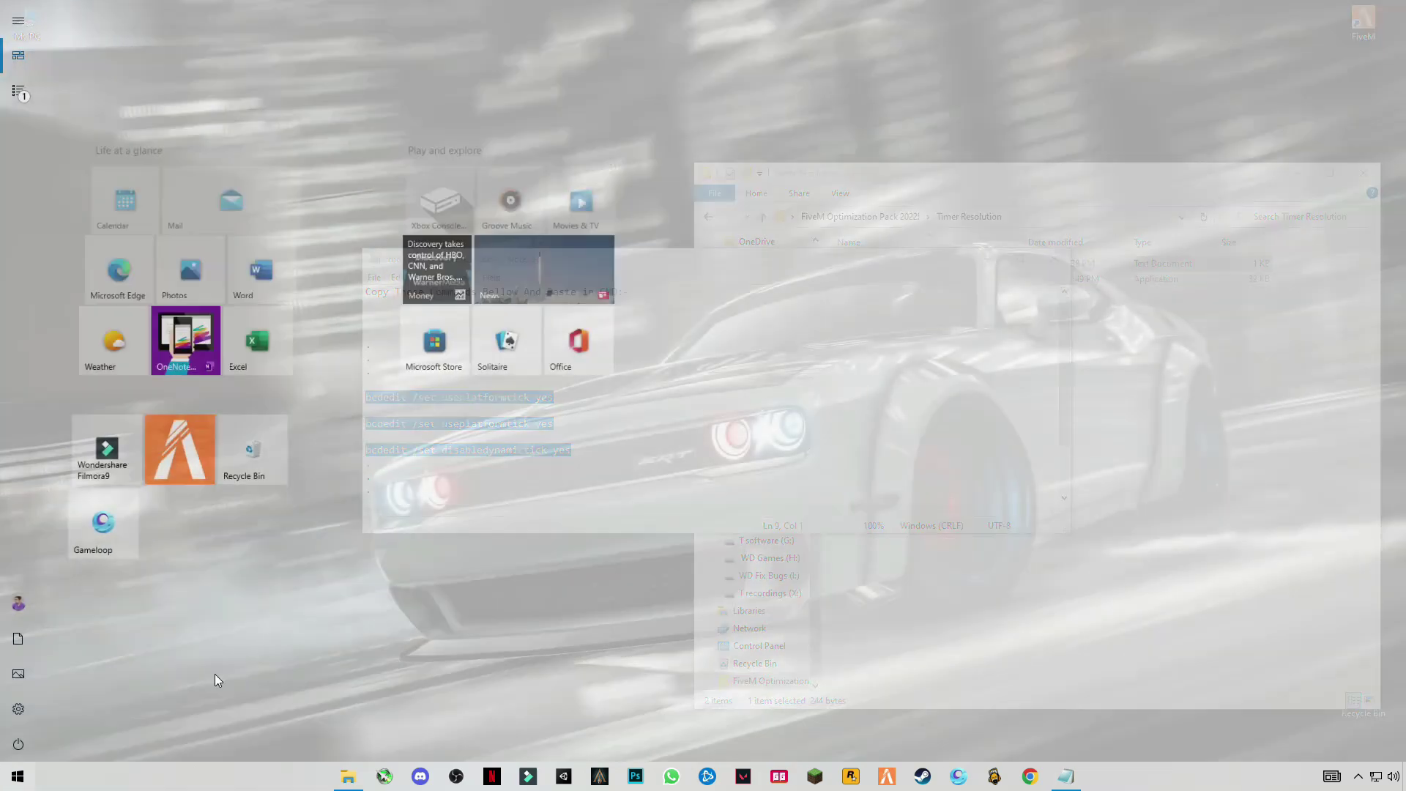
text(cm)
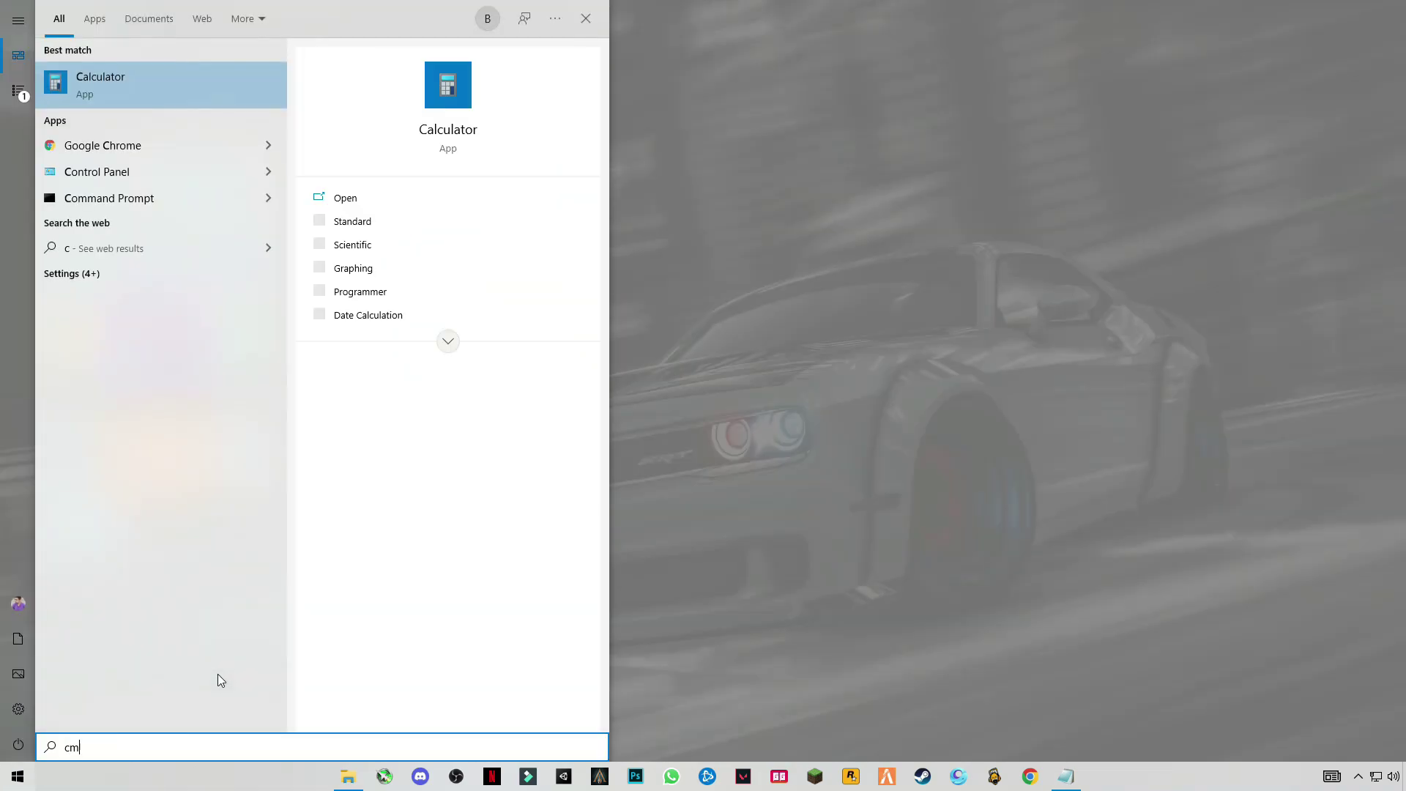
text(d)
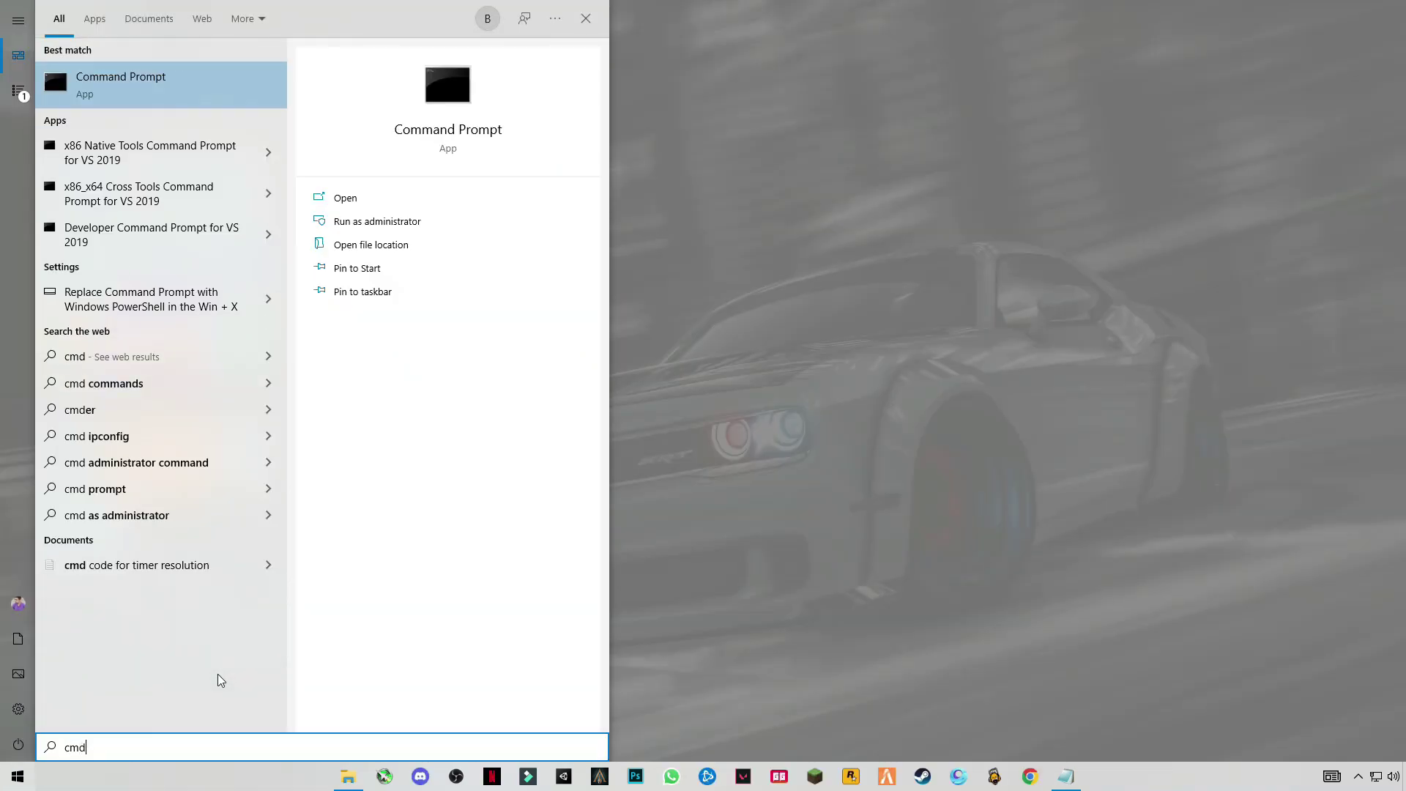
right_click(106, 91)
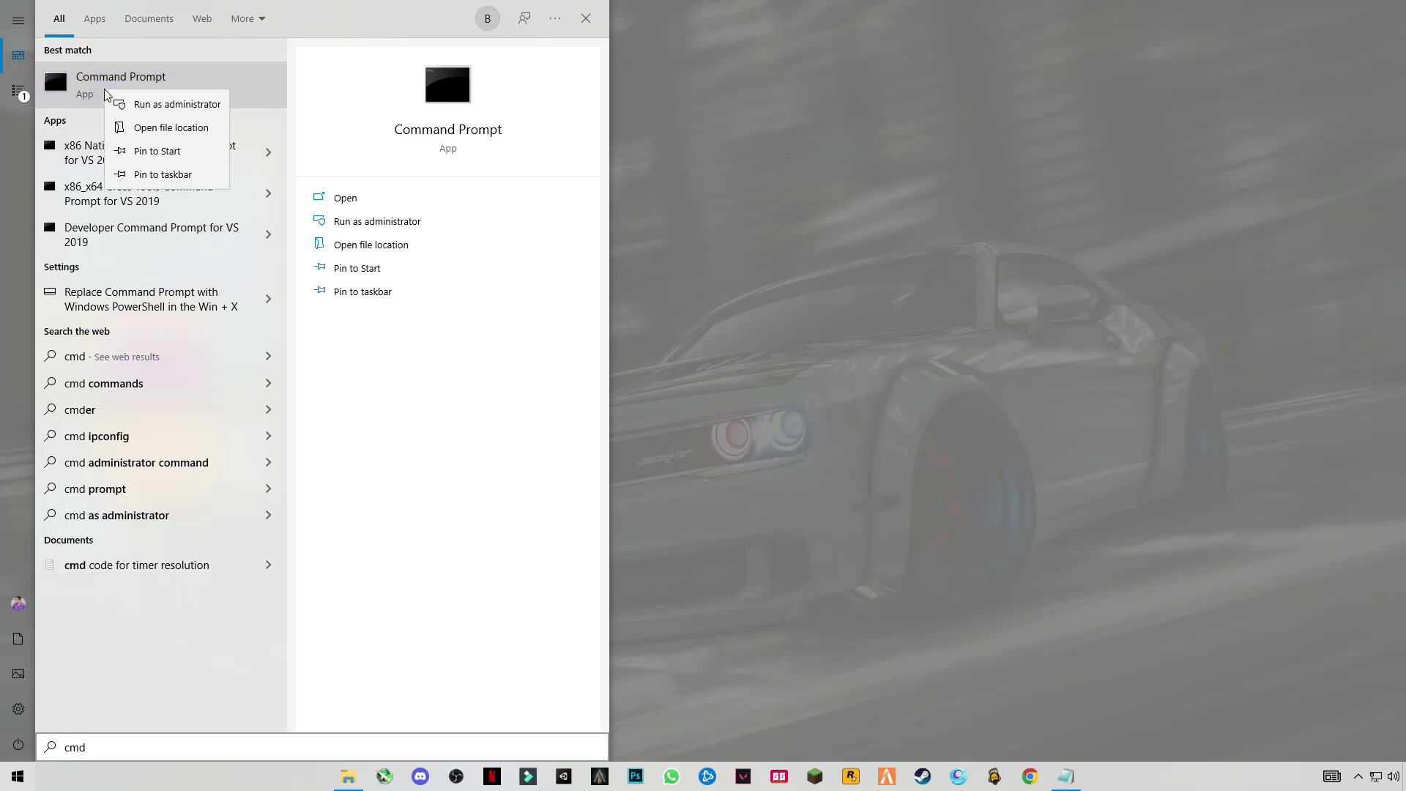
click(148, 98)
click(651, 480)
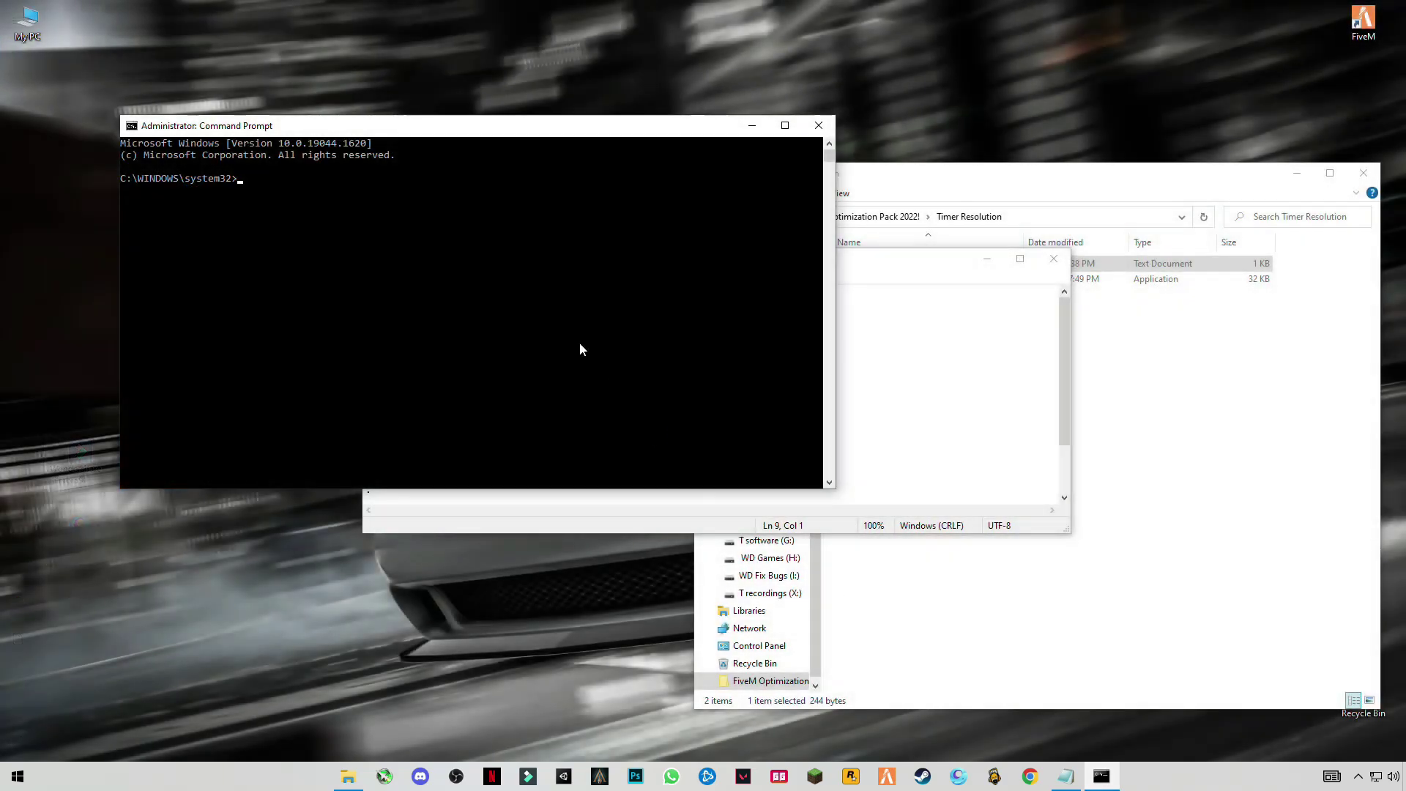
Reposition the Command Prompt window so the Notepad file with the bcdedit commands is accessible beside it
drag(370, 130, 489, 194)
click(378, 246)
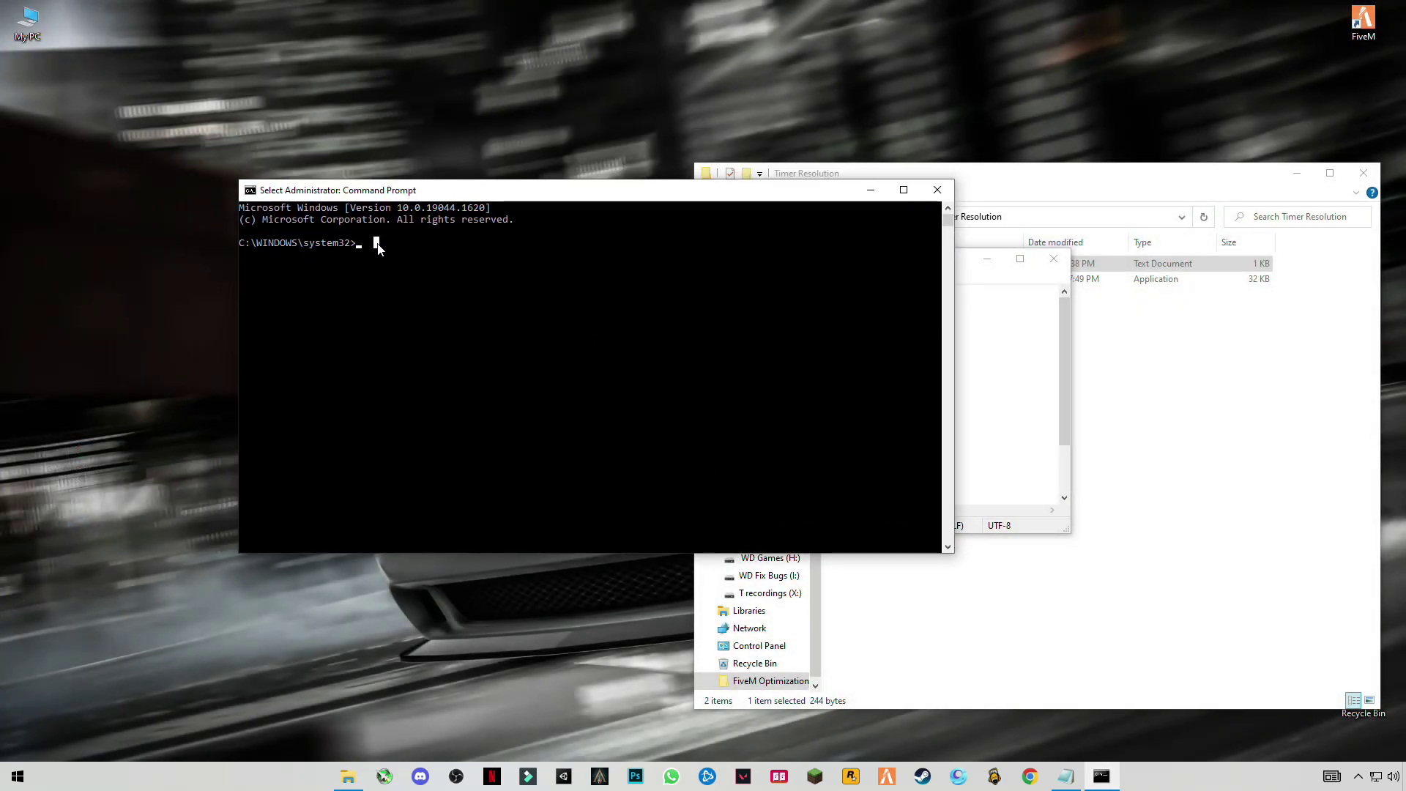
key(Escape)
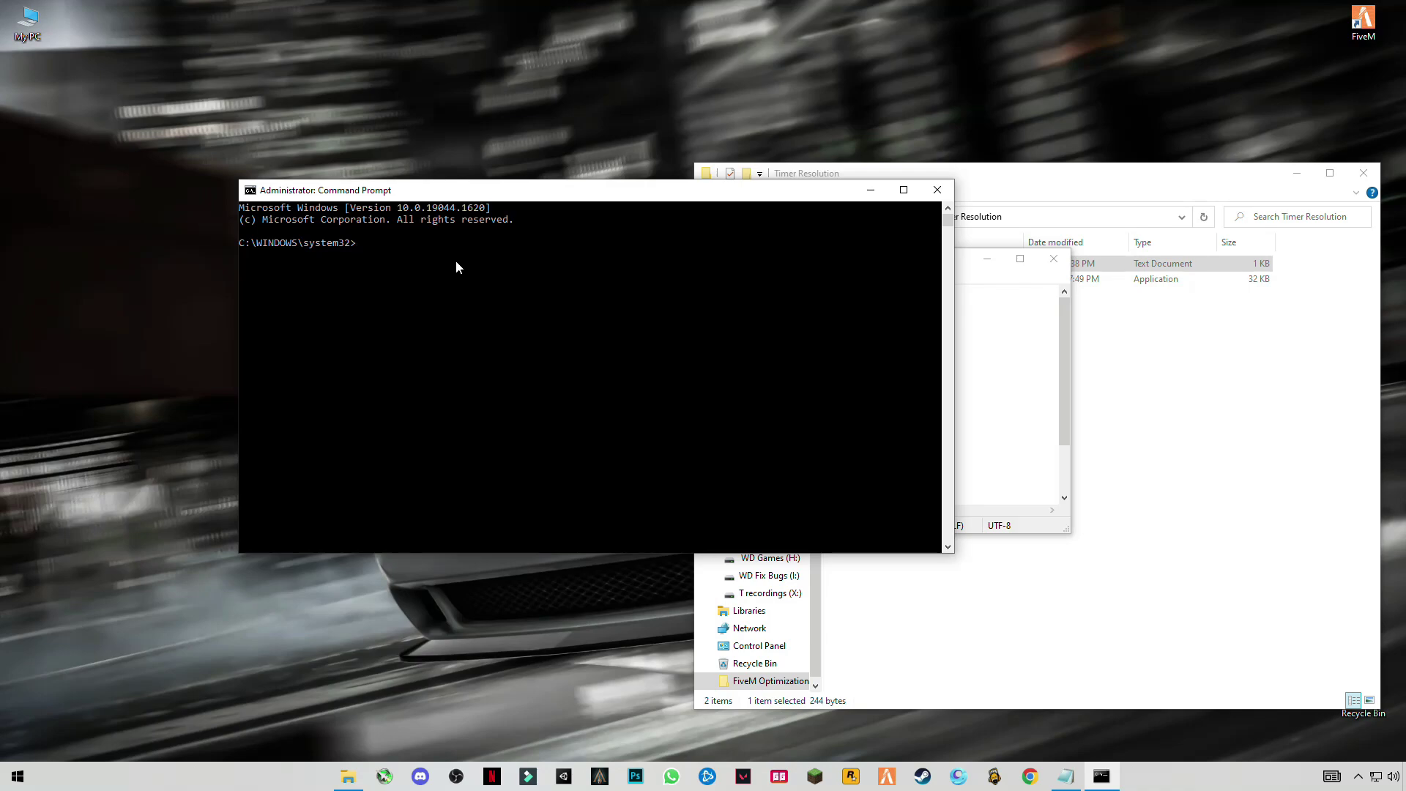
click(359, 245)
key(Escape)
drag(443, 197, 228, 164)
Copy the three bcdedit commands from the cmd code for timer resolution file
click(843, 356)
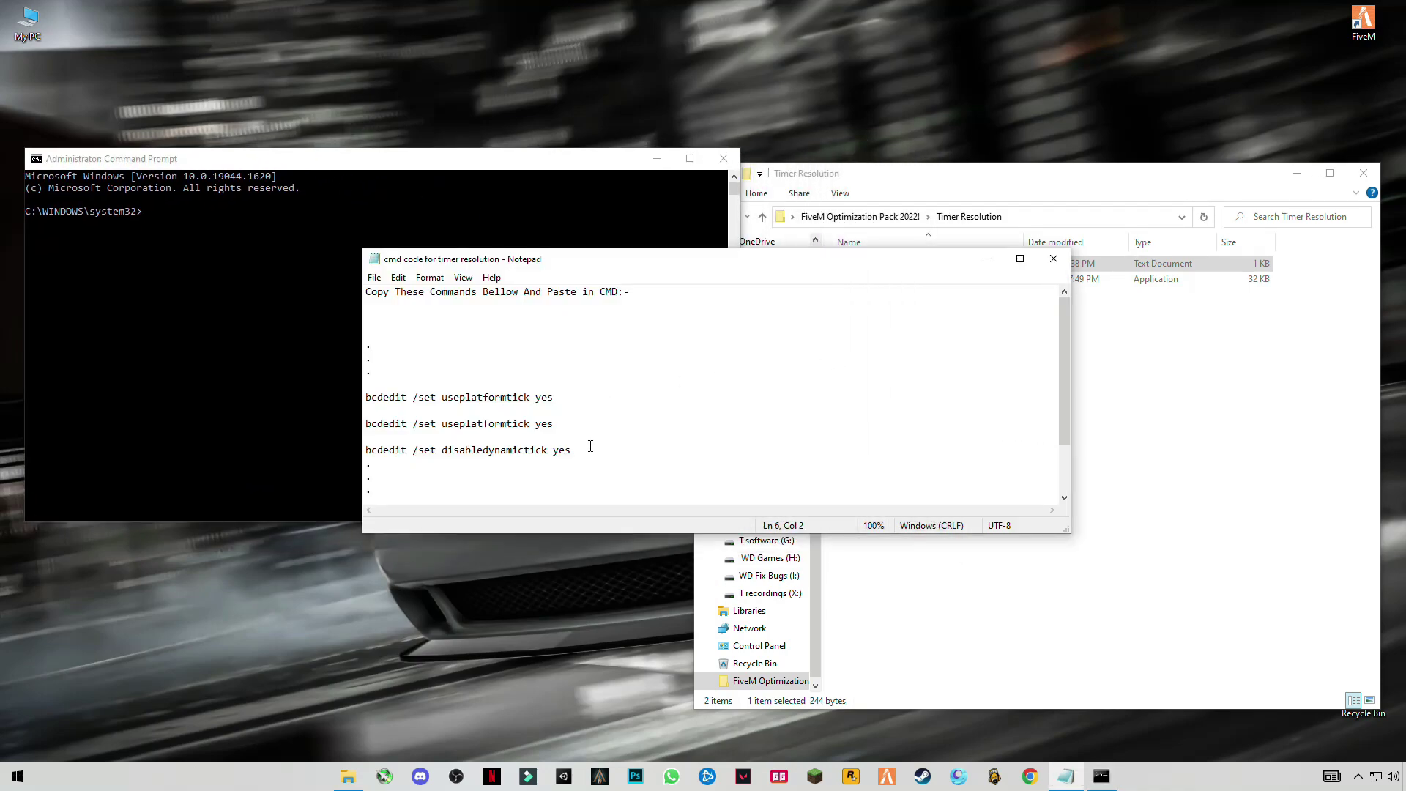
drag(591, 448, 367, 397)
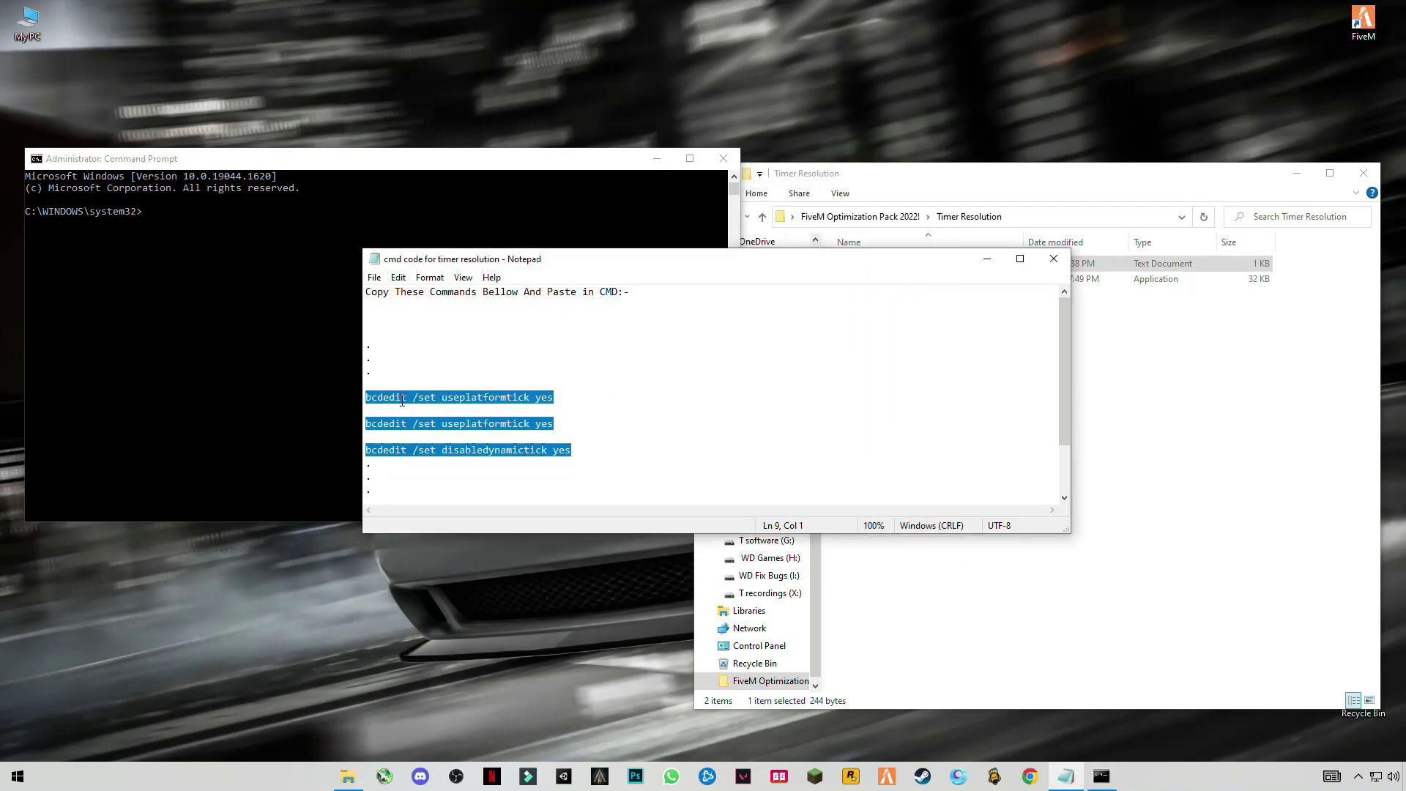
right_click(426, 387)
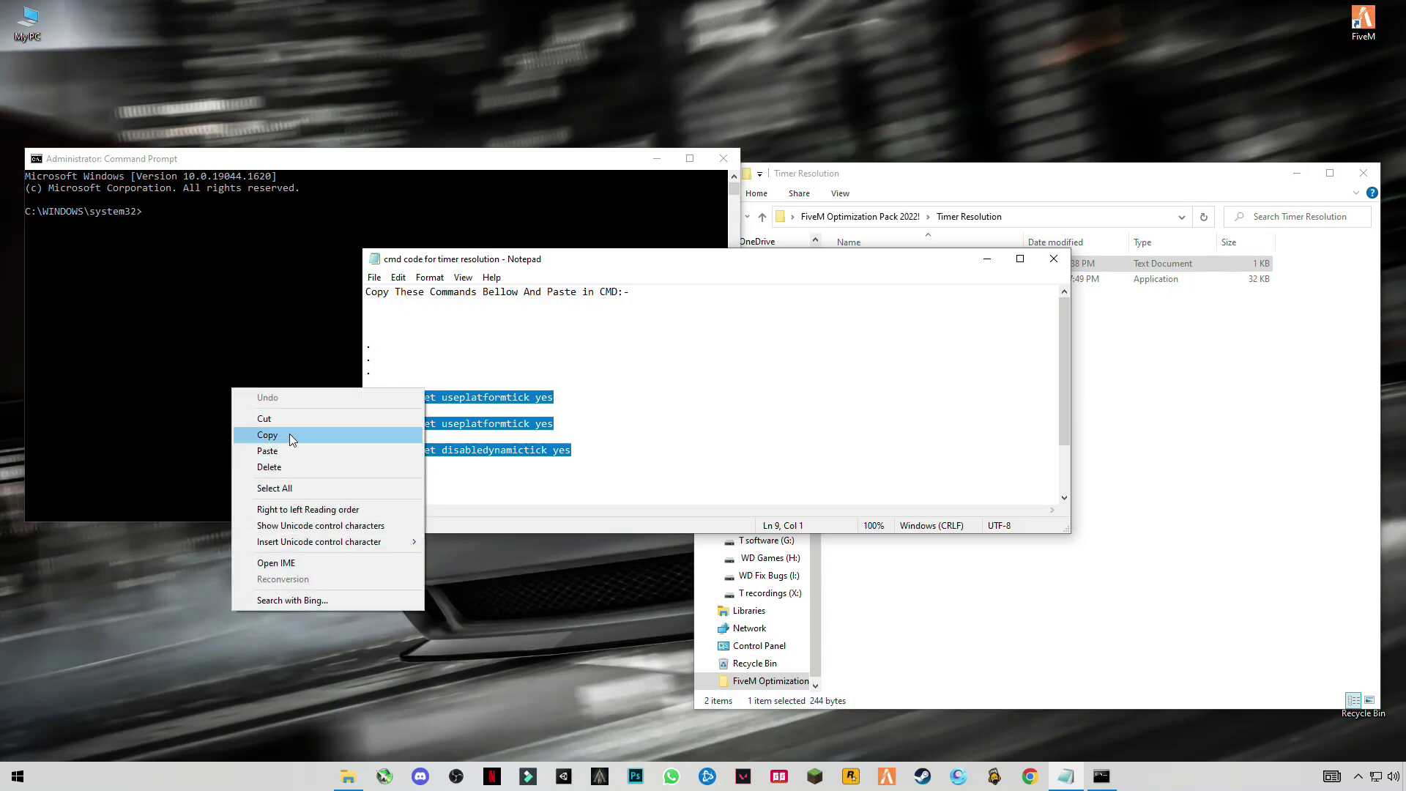
click(267, 435)
Run the copied useplatformtick and disabledynamictick bcdedit commands in the administrator Command Prompt, closing it and the Notepad file when finished
click(158, 238)
click(161, 226)
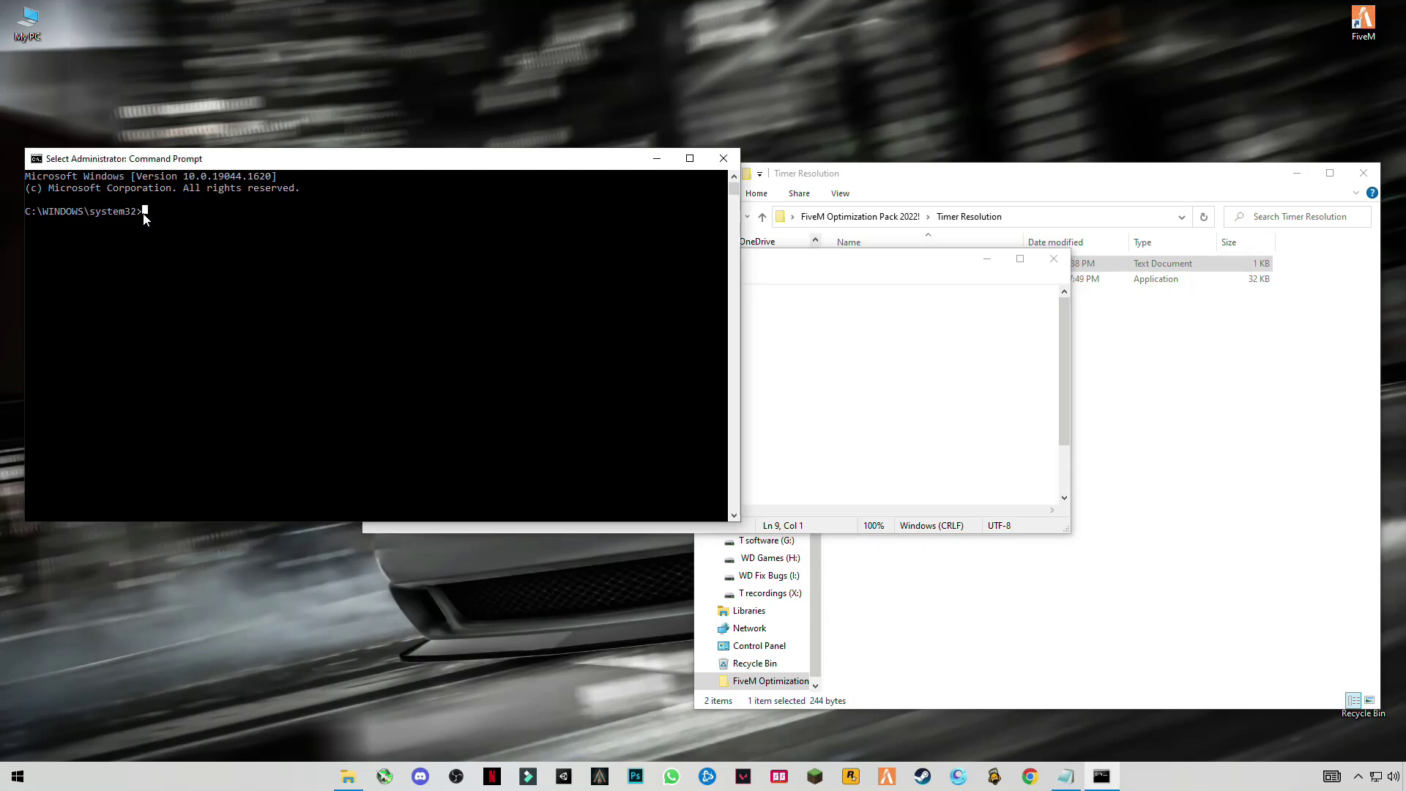
drag(277, 173, 515, 176)
key(ctrl+v)
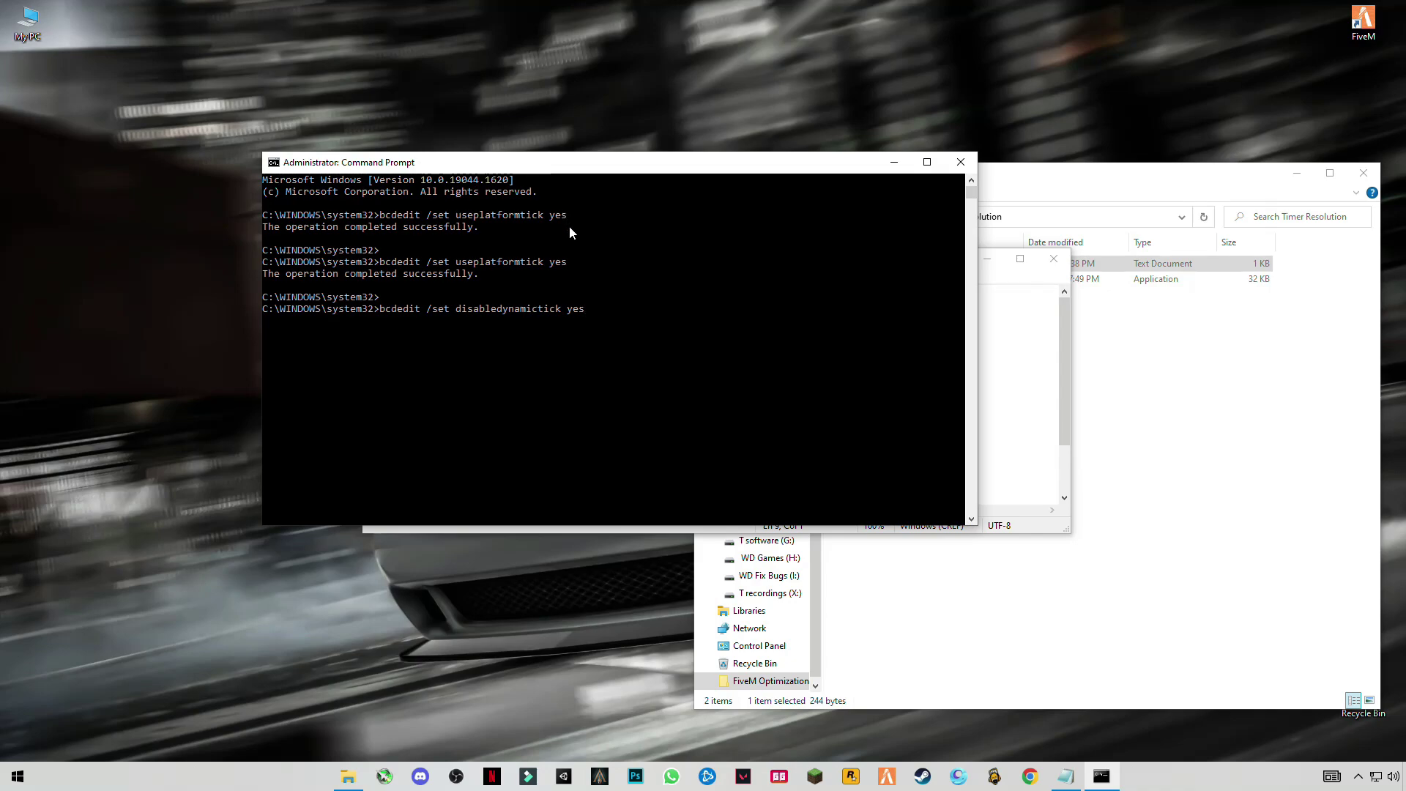
key(Return)
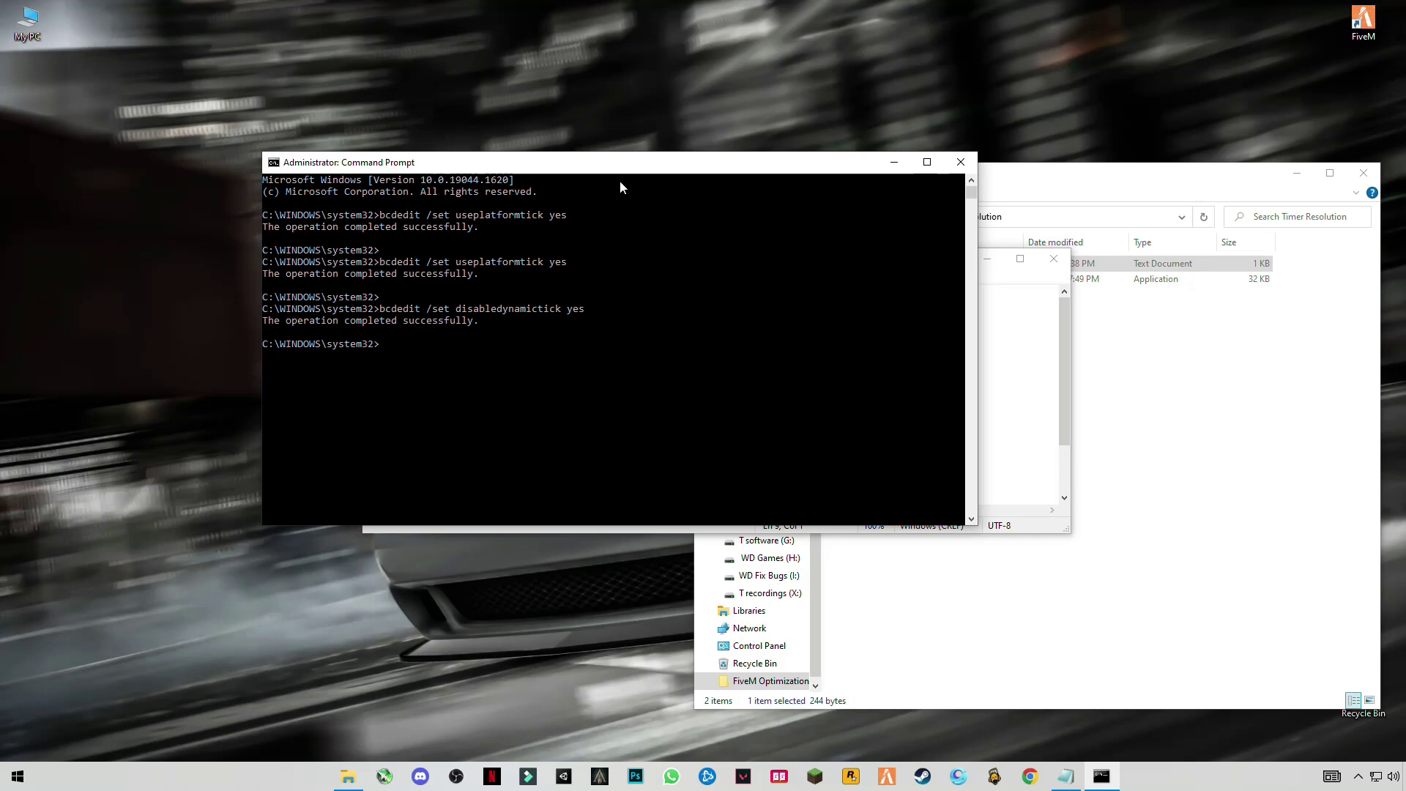
click(961, 162)
click(1054, 257)
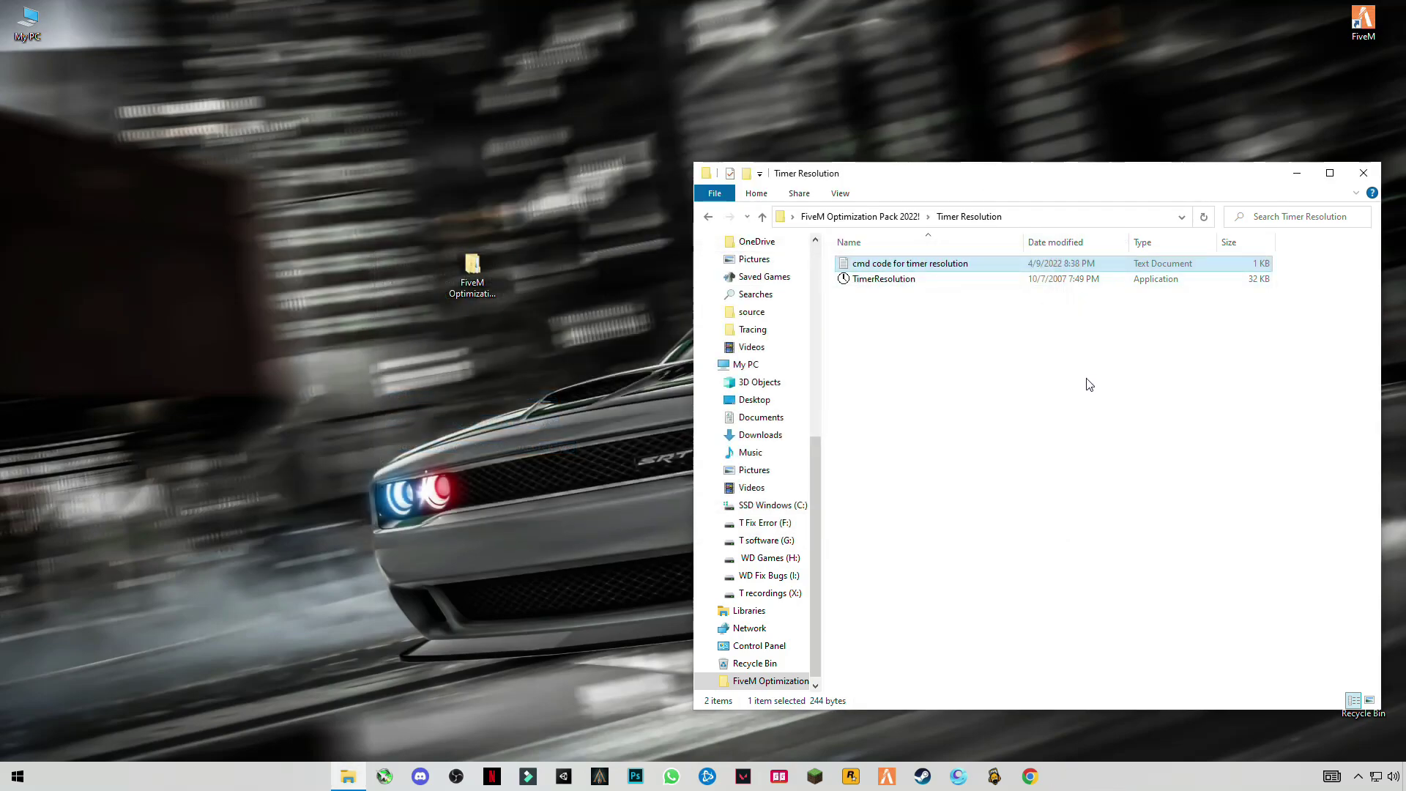
Run TimerResolution from the Timer Resolution folder as administrator, approving the elevation request
right_click(882, 279)
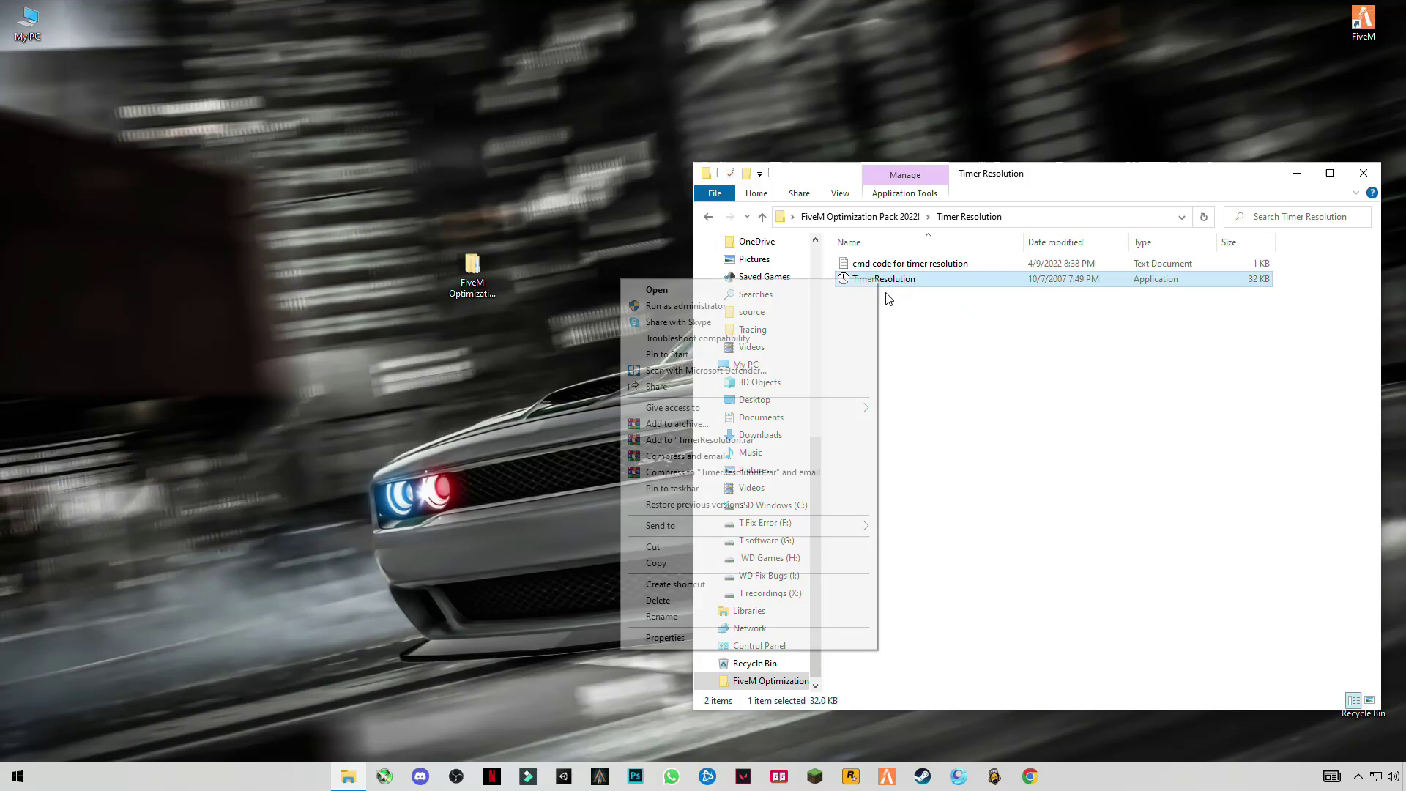
click(744, 306)
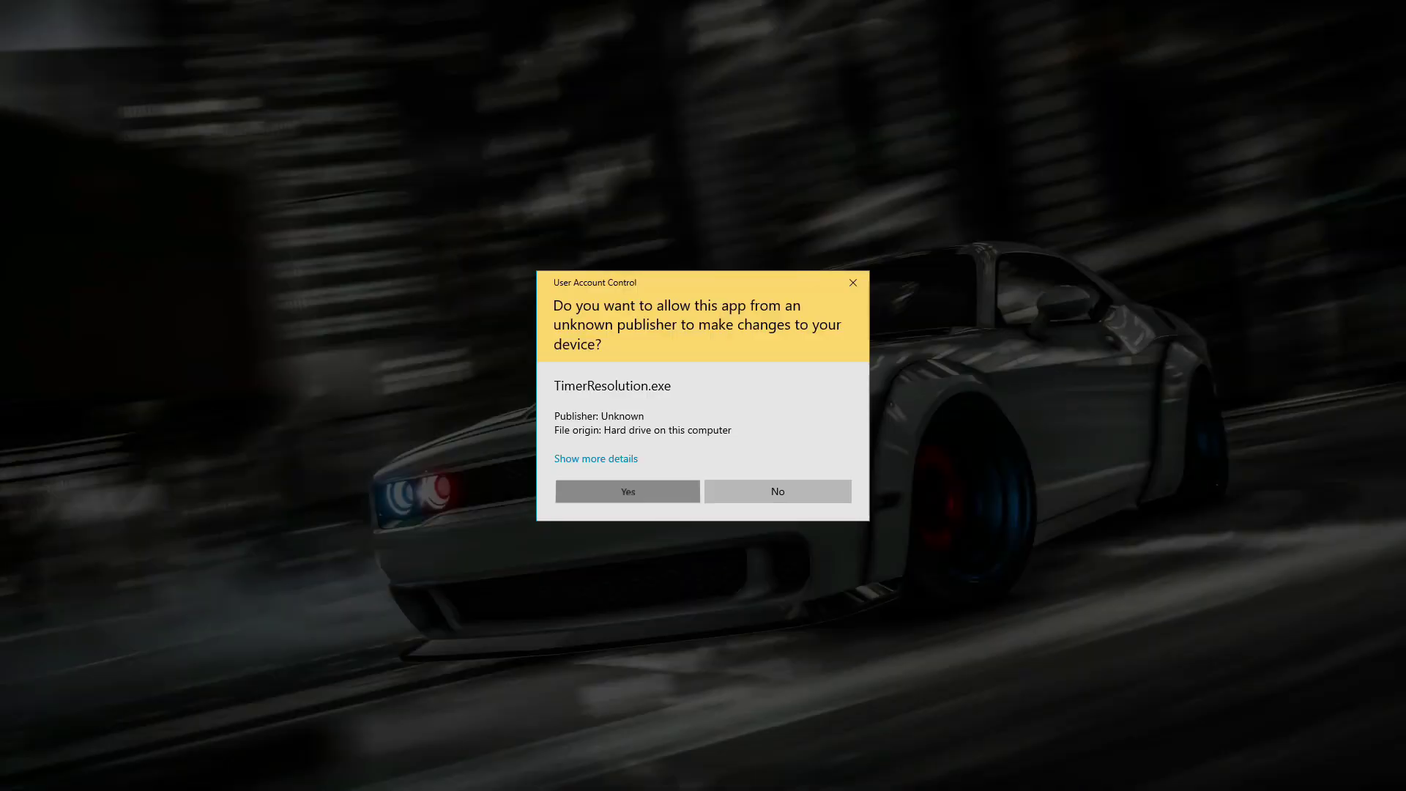
click(628, 490)
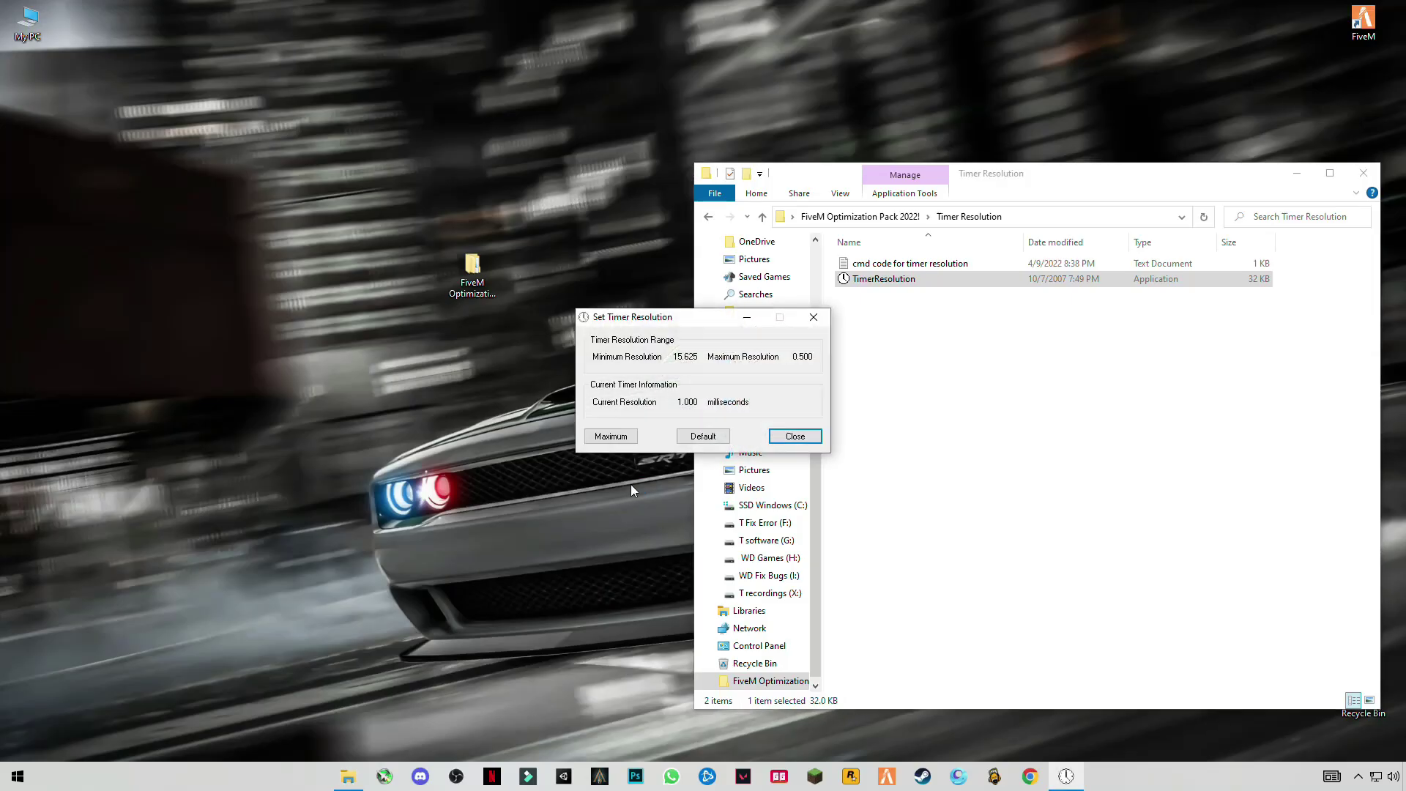
Set the timer to its maximum resolution, leave the tool running minimized, and close the Timer Resolution folder
click(607, 438)
double_click(700, 402)
double_click(802, 357)
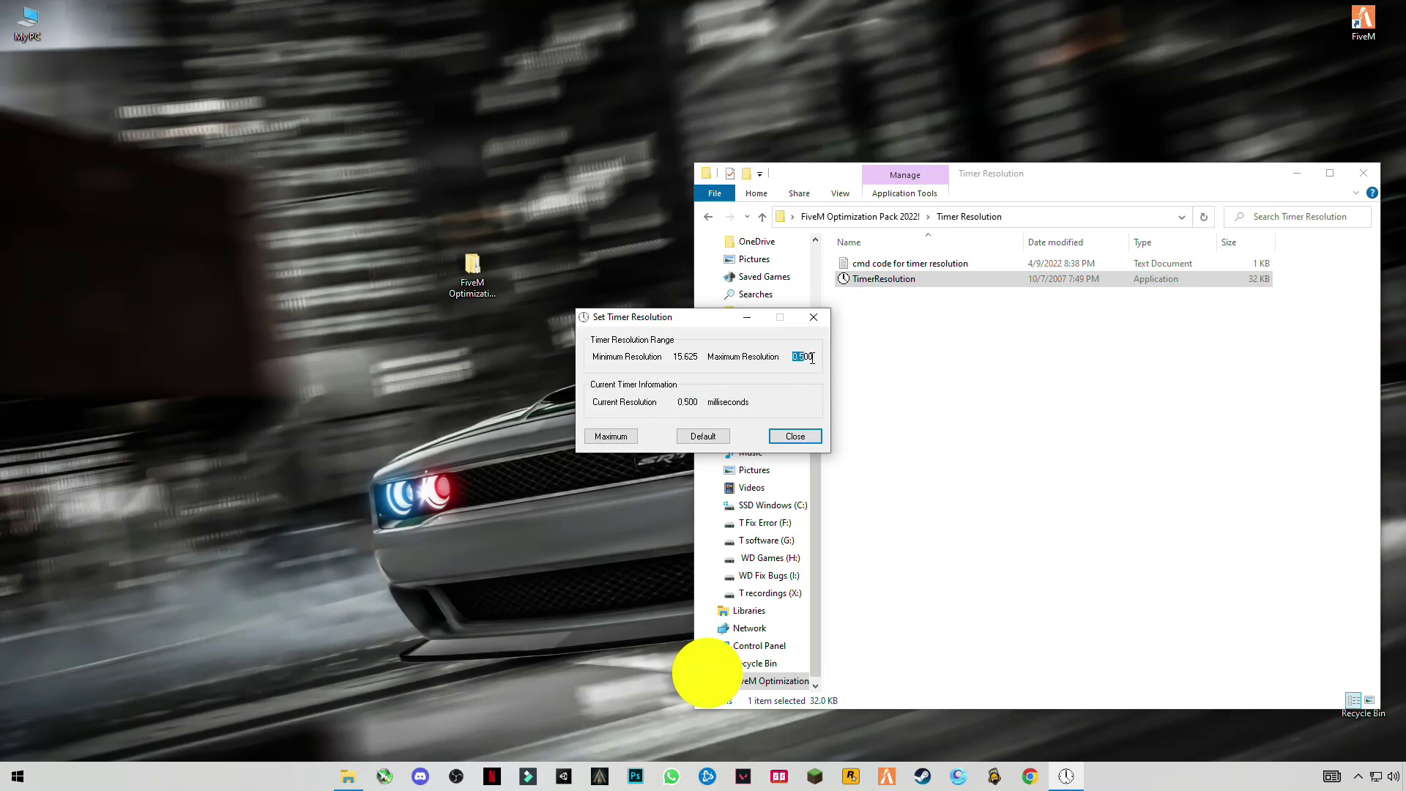
double_click(686, 402)
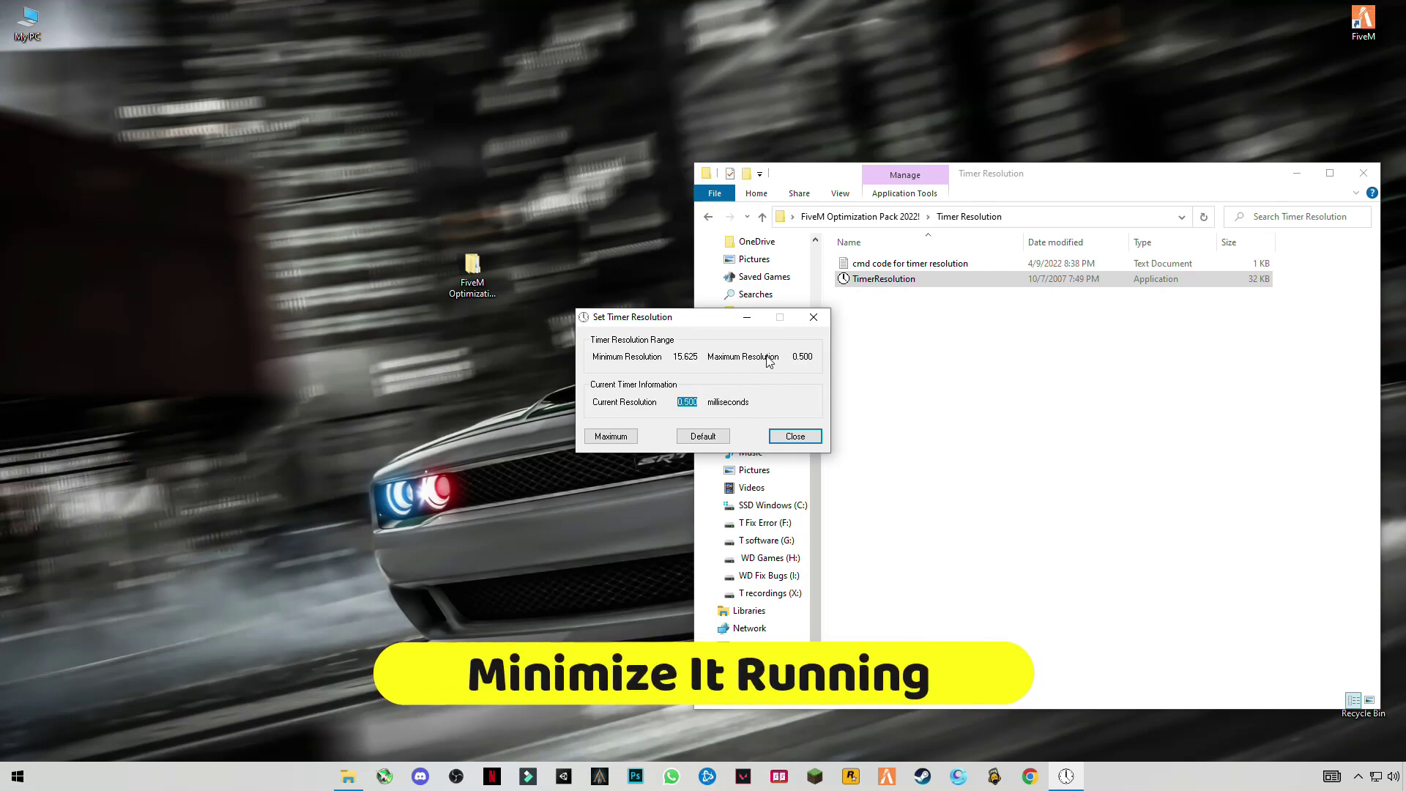
click(748, 320)
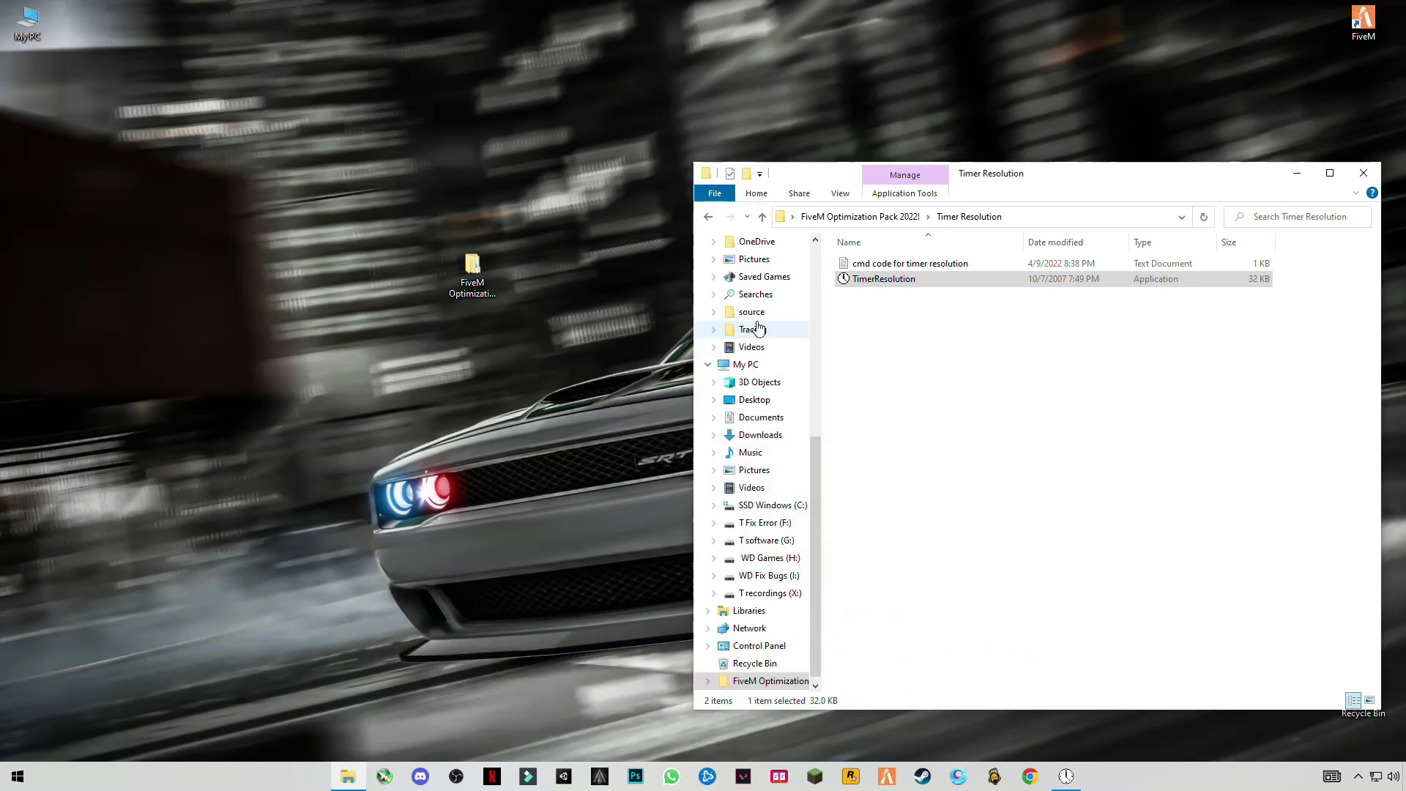
click(1352, 174)
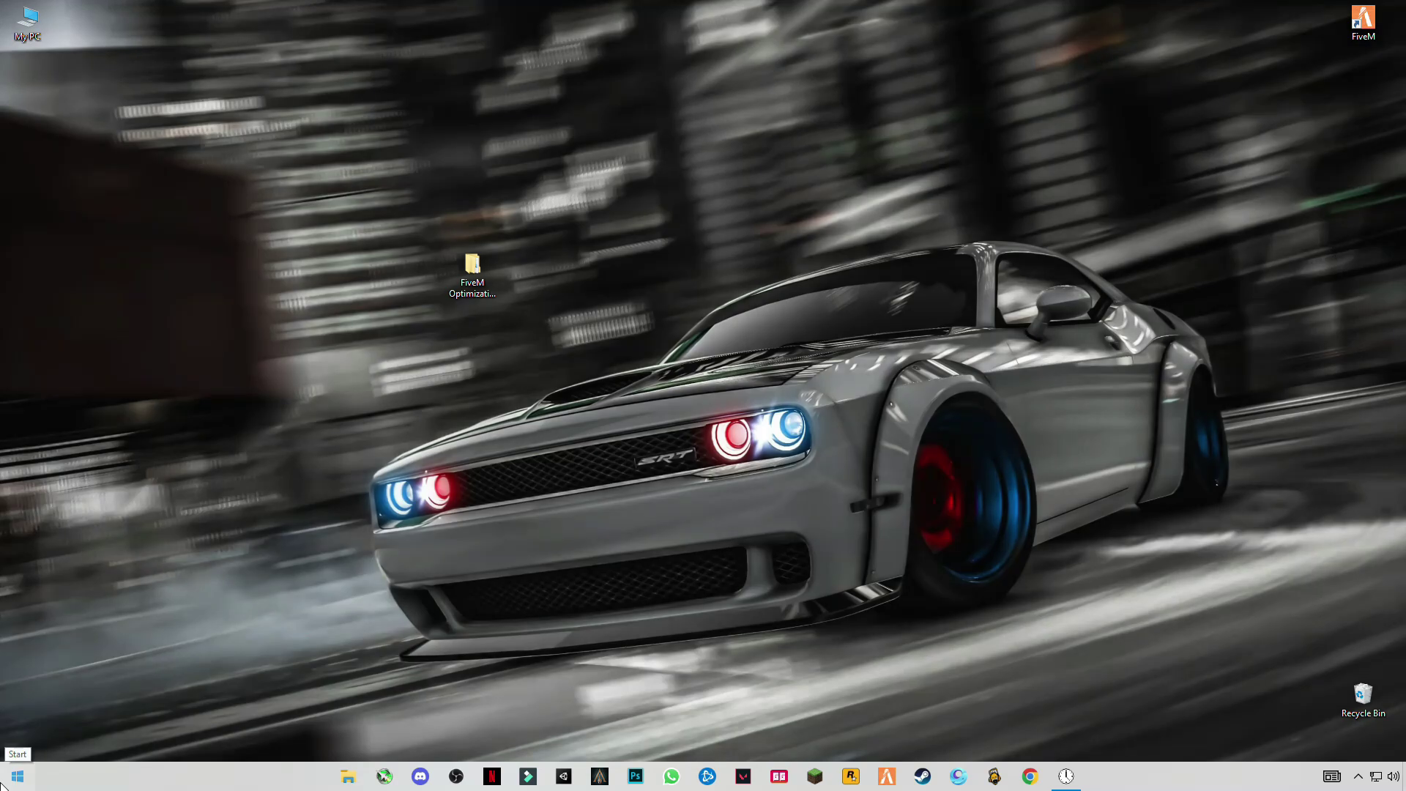
Open the additional power settings from the Power & sleep page of the Windows System settings
click(16, 776)
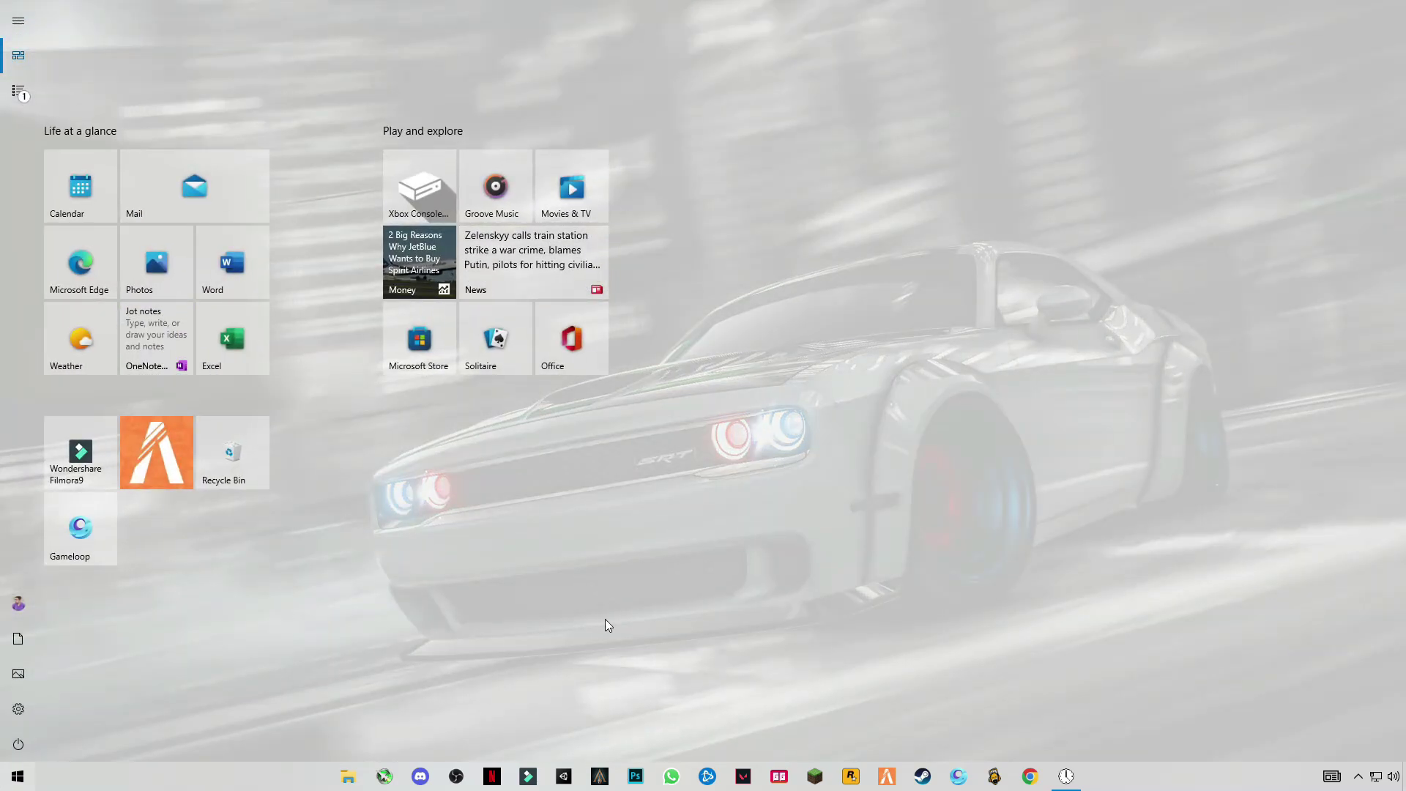
click(24, 718)
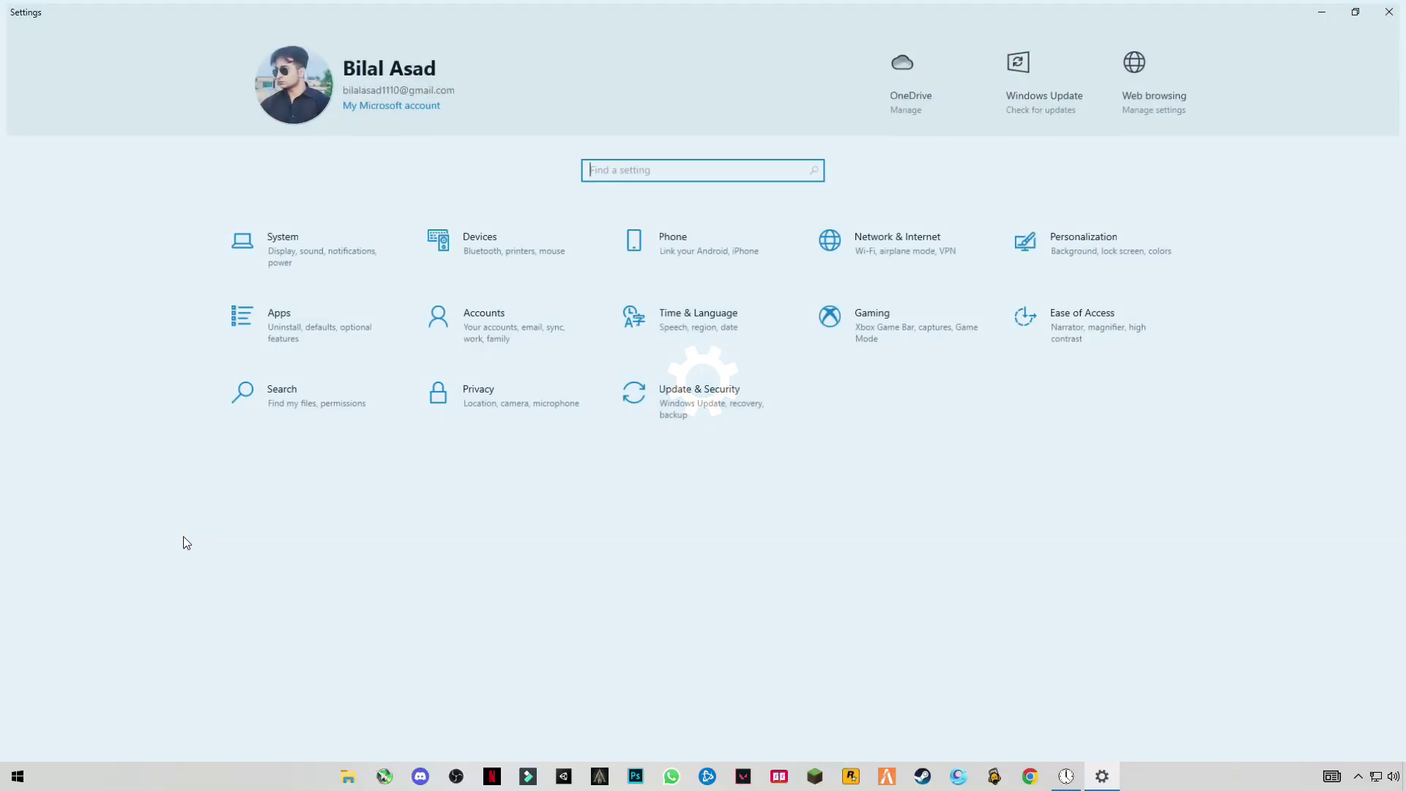
click(709, 401)
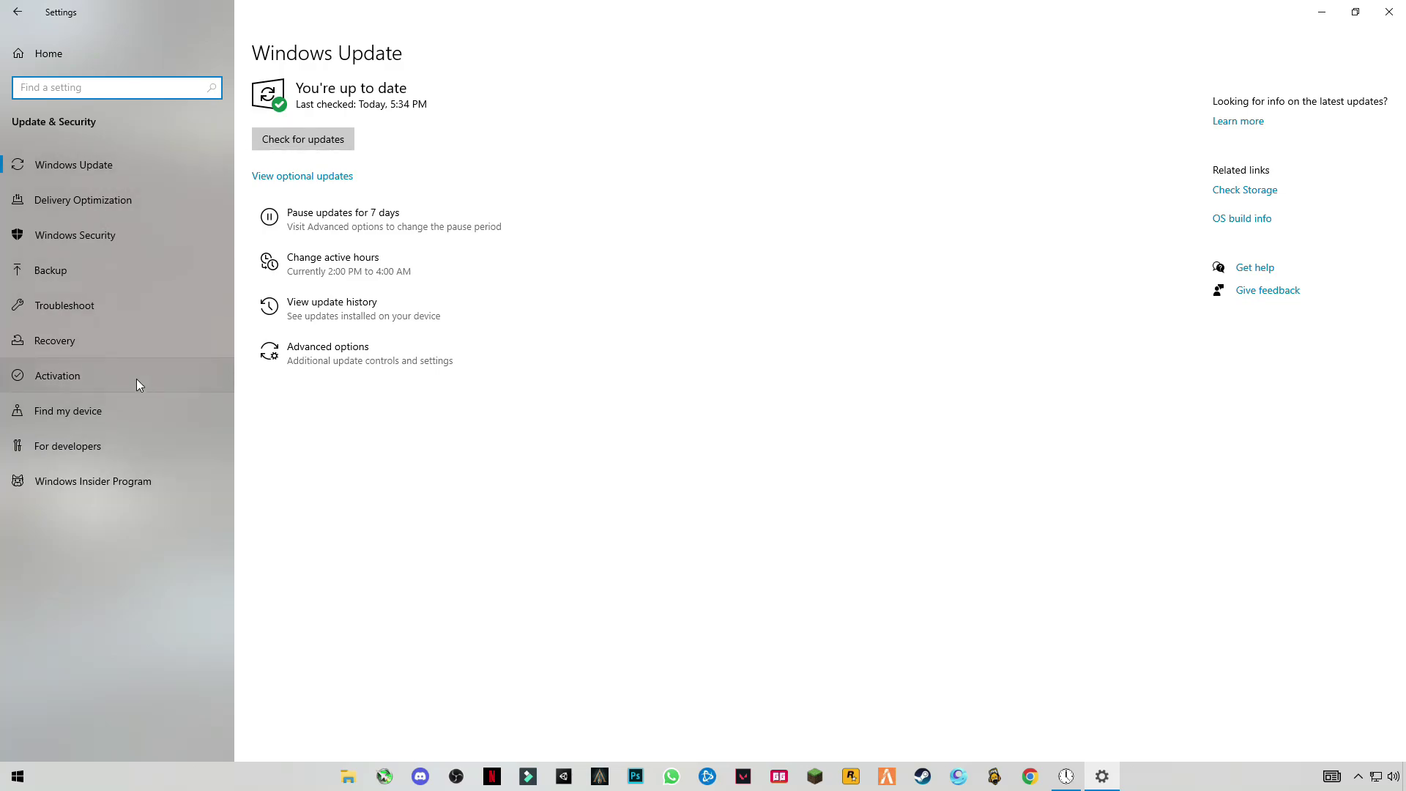
click(17, 12)
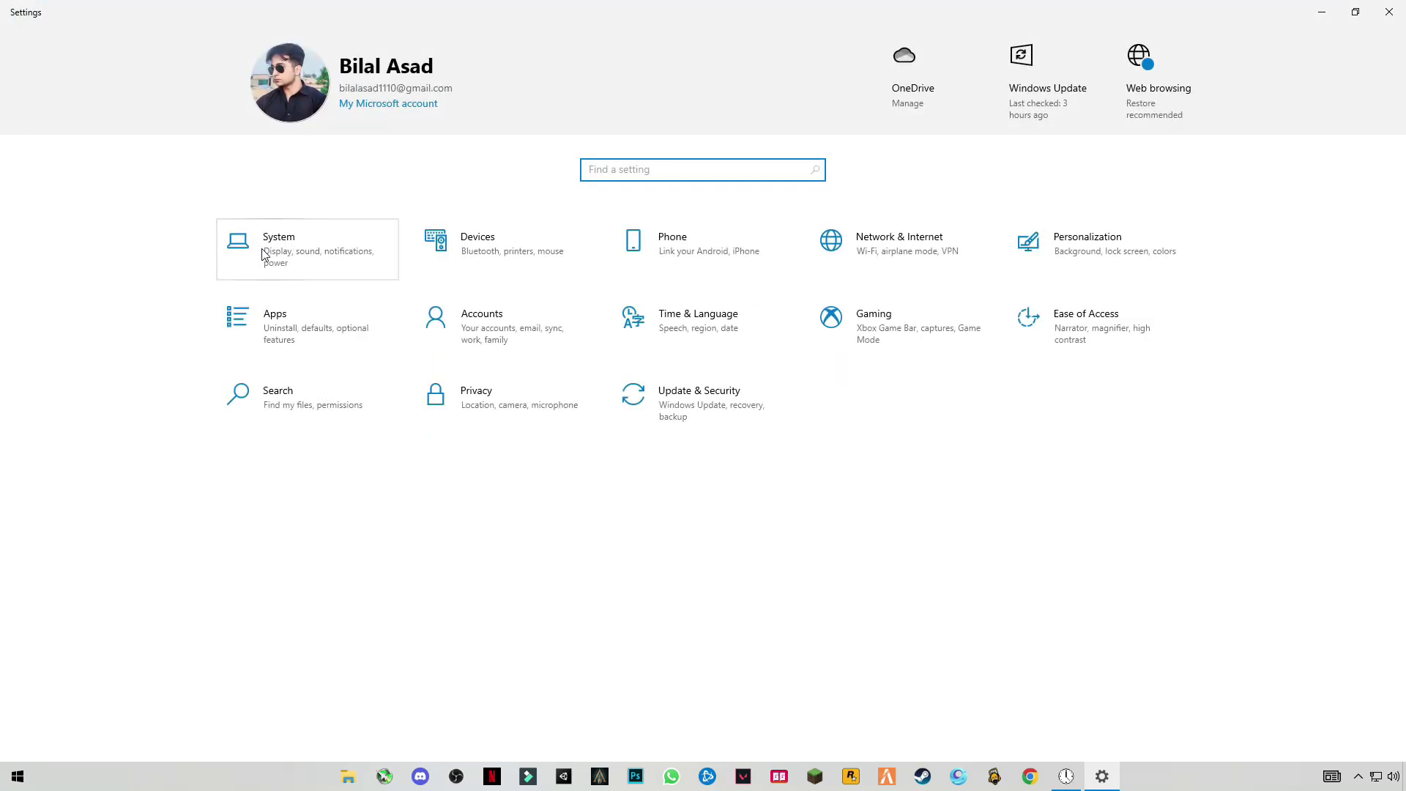
click(279, 261)
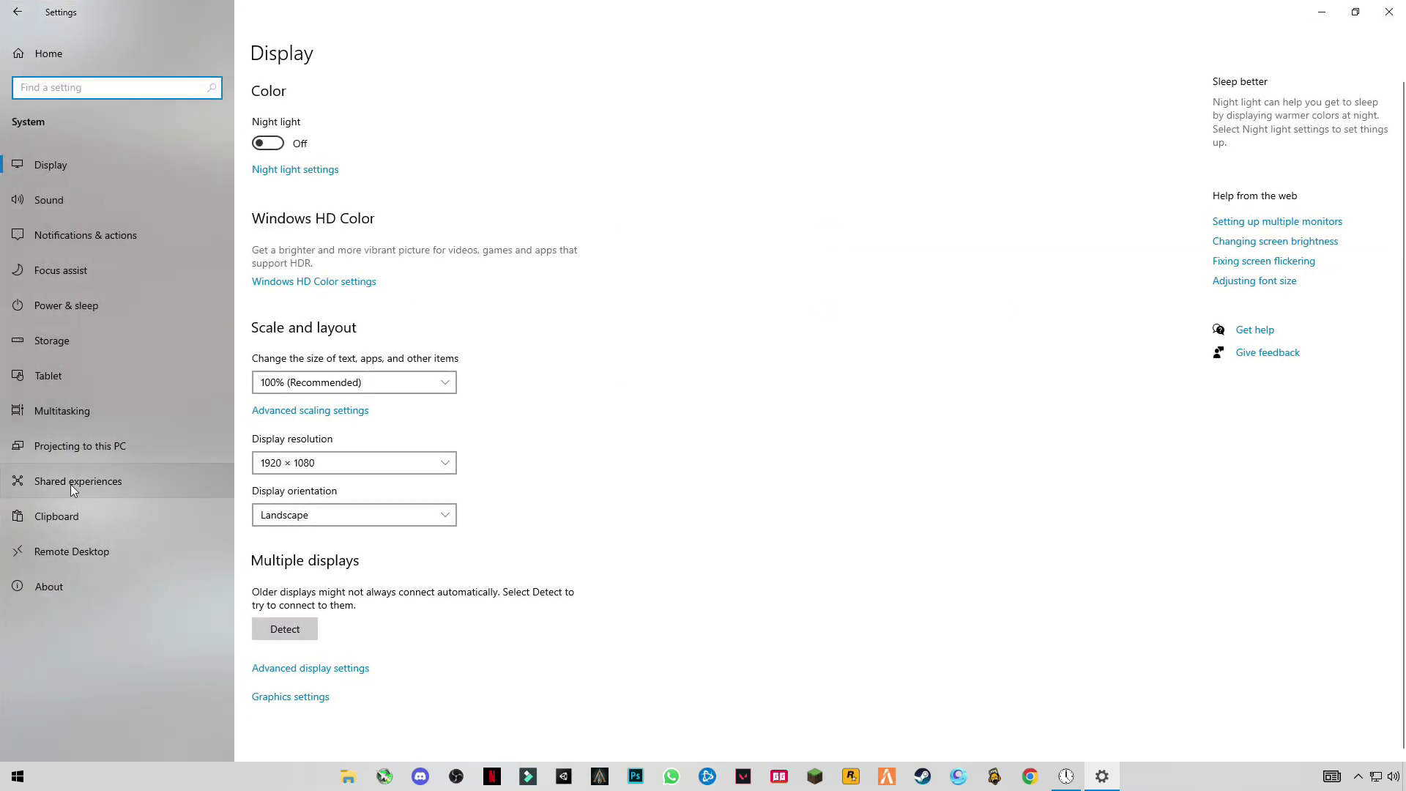
click(80, 305)
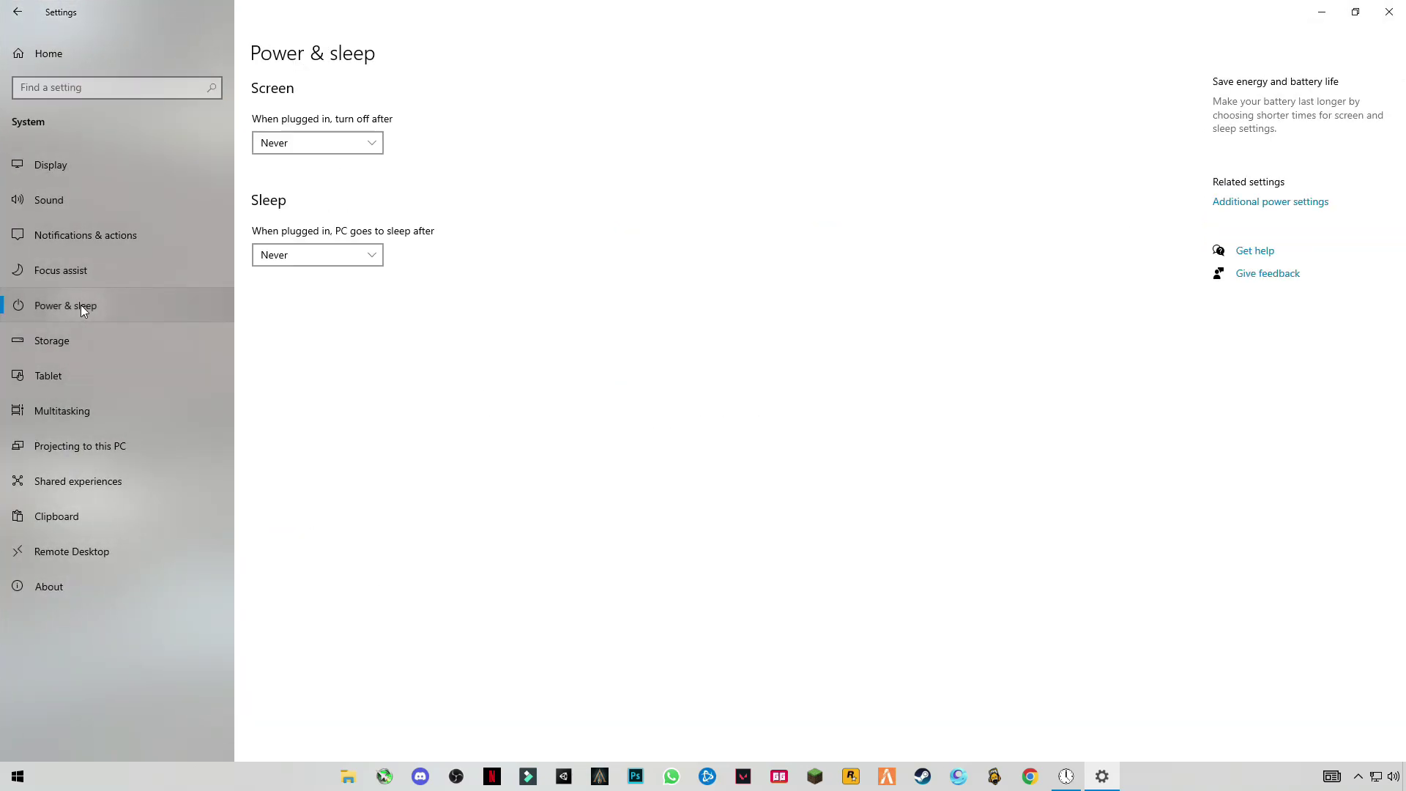
click(1258, 204)
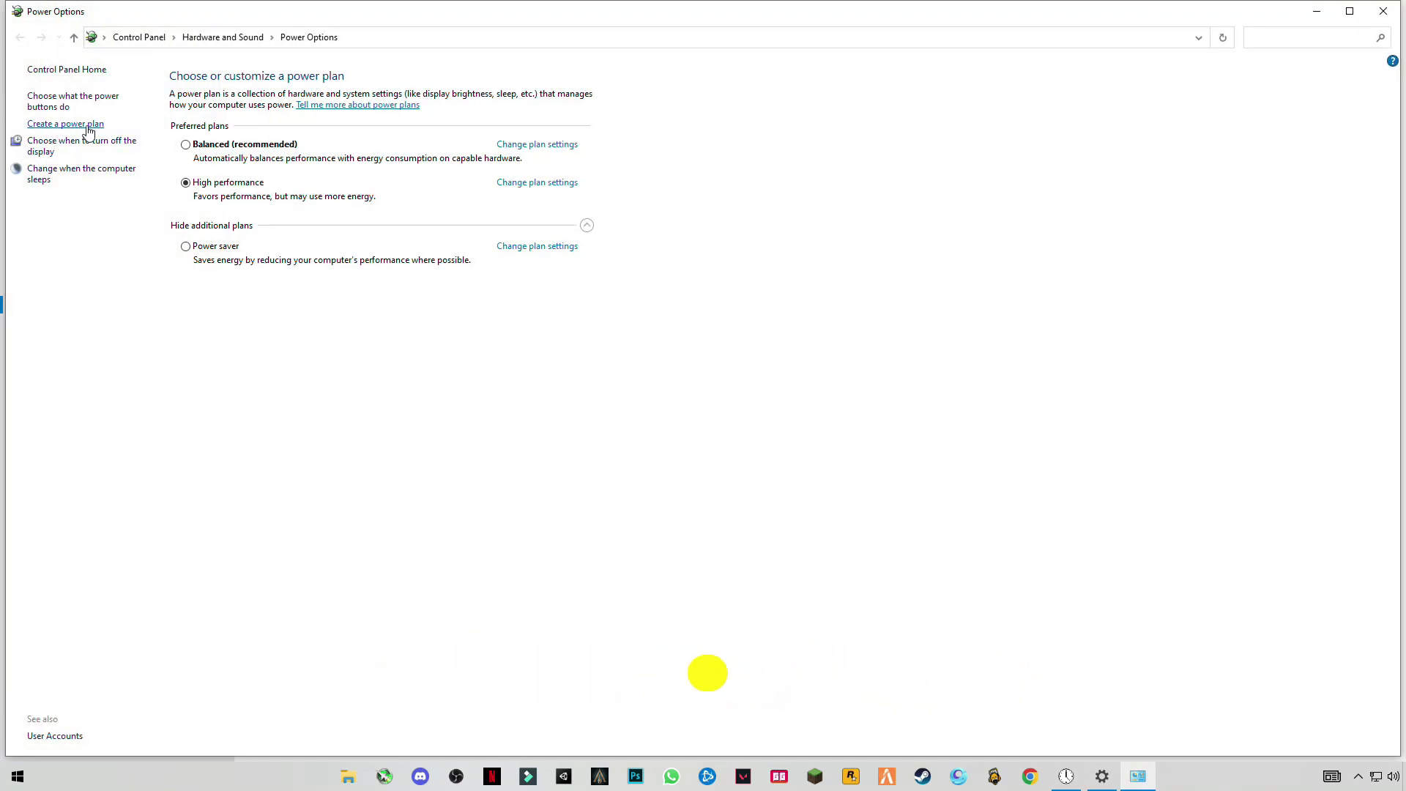
Start a new power plan based on High performance and name it FiveM
click(59, 126)
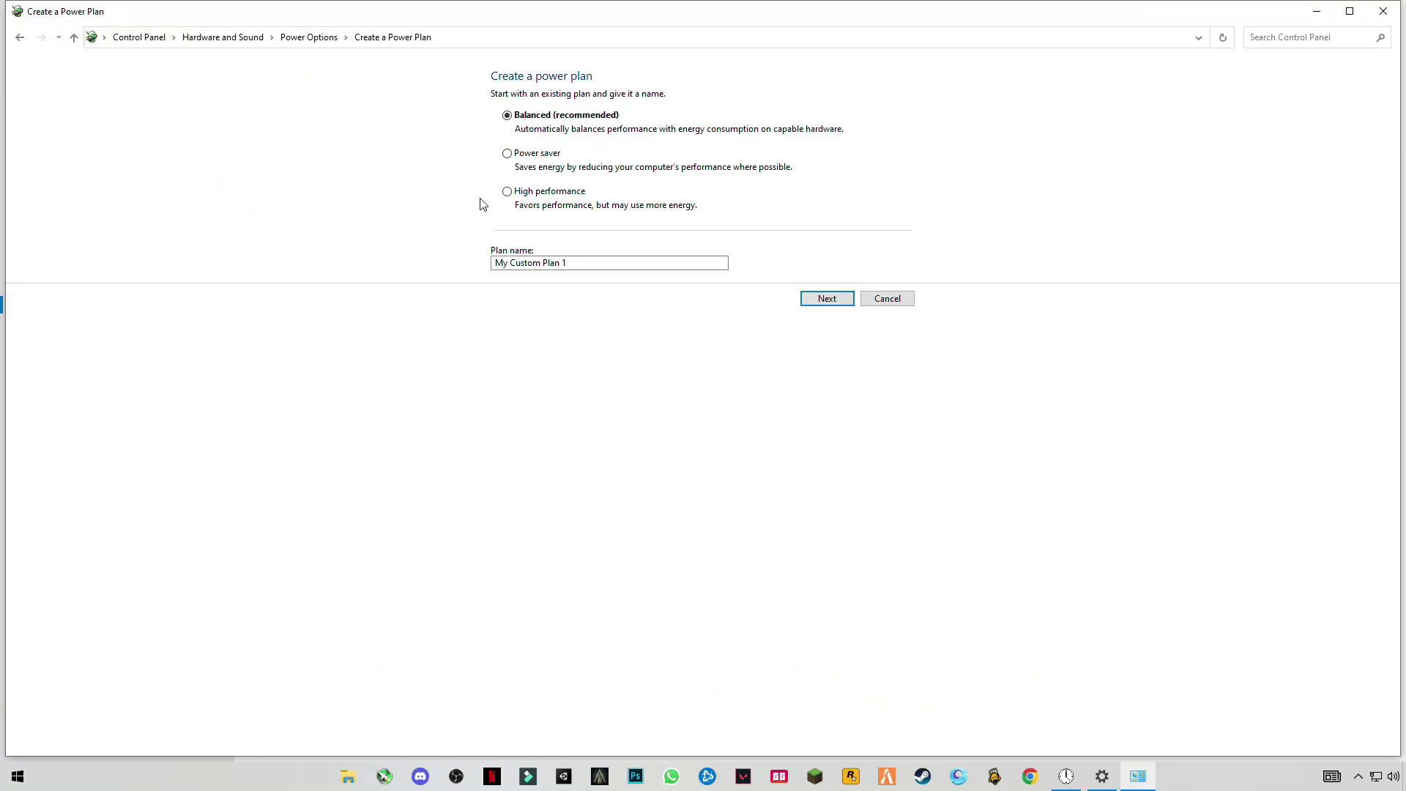
click(532, 193)
click(587, 264)
drag(495, 264, 652, 268)
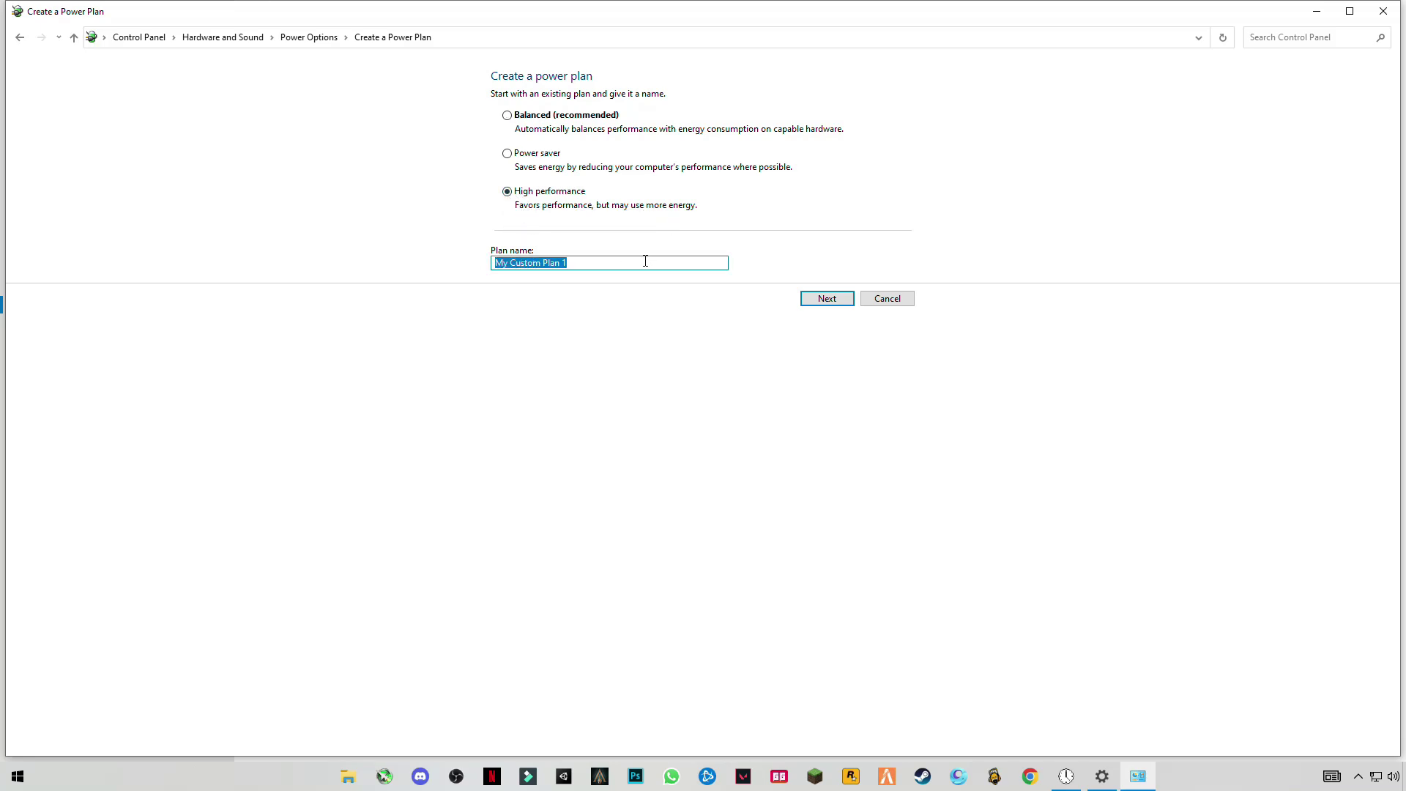
text(FiveM)
click(851, 299)
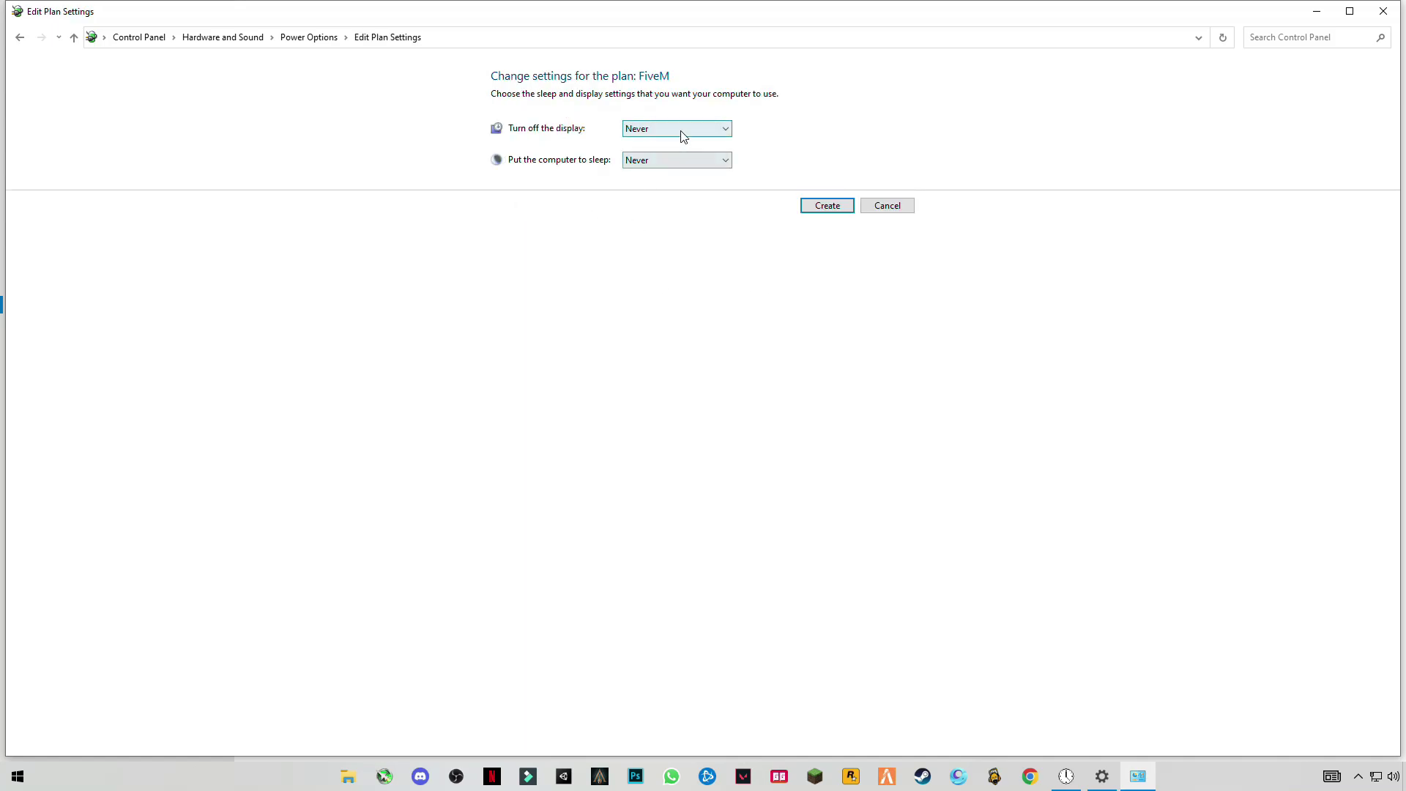
Set display turn-off and computer sleep to Never, create the FiveM plan, and close Power Options and Settings
click(682, 129)
click(638, 309)
click(658, 164)
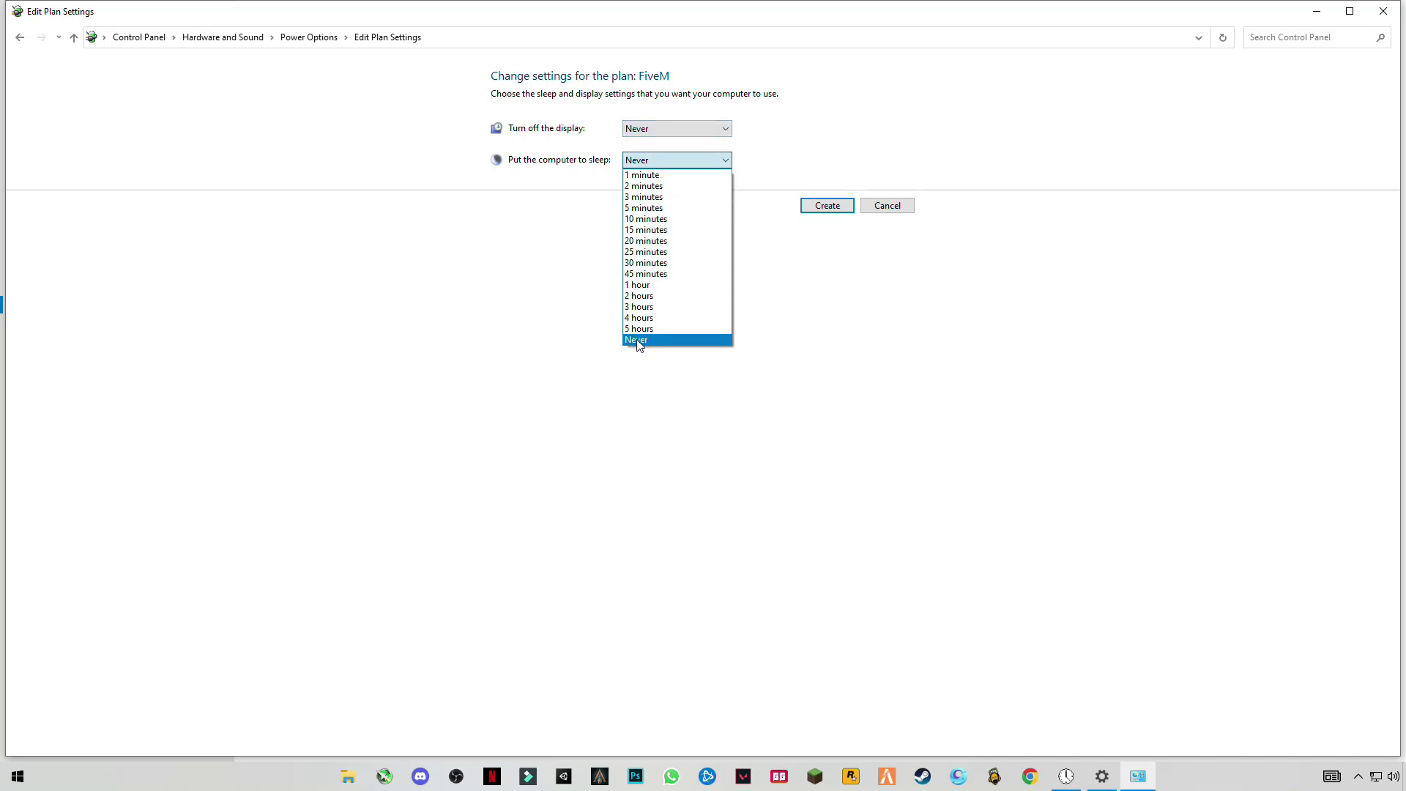
click(639, 342)
click(820, 211)
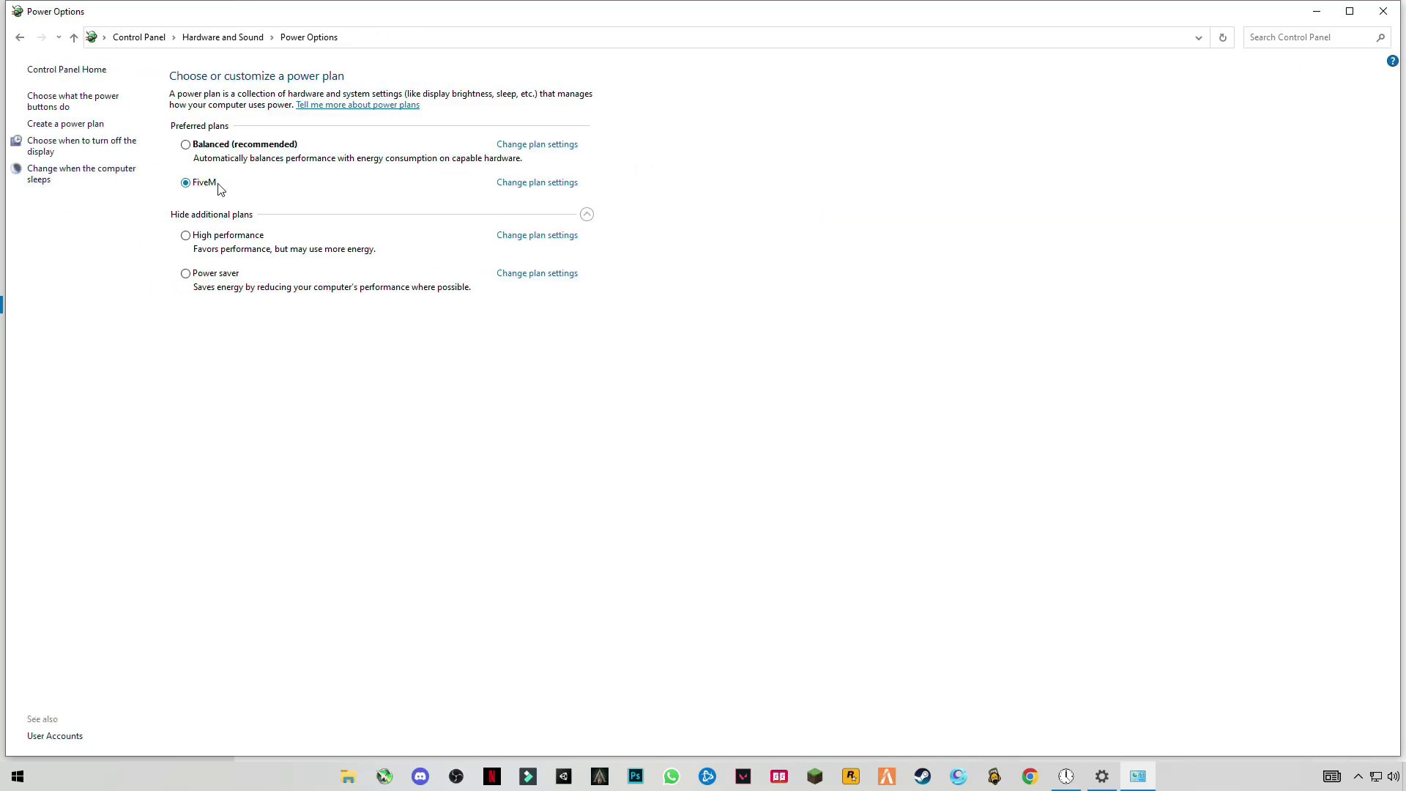
click(1383, 10)
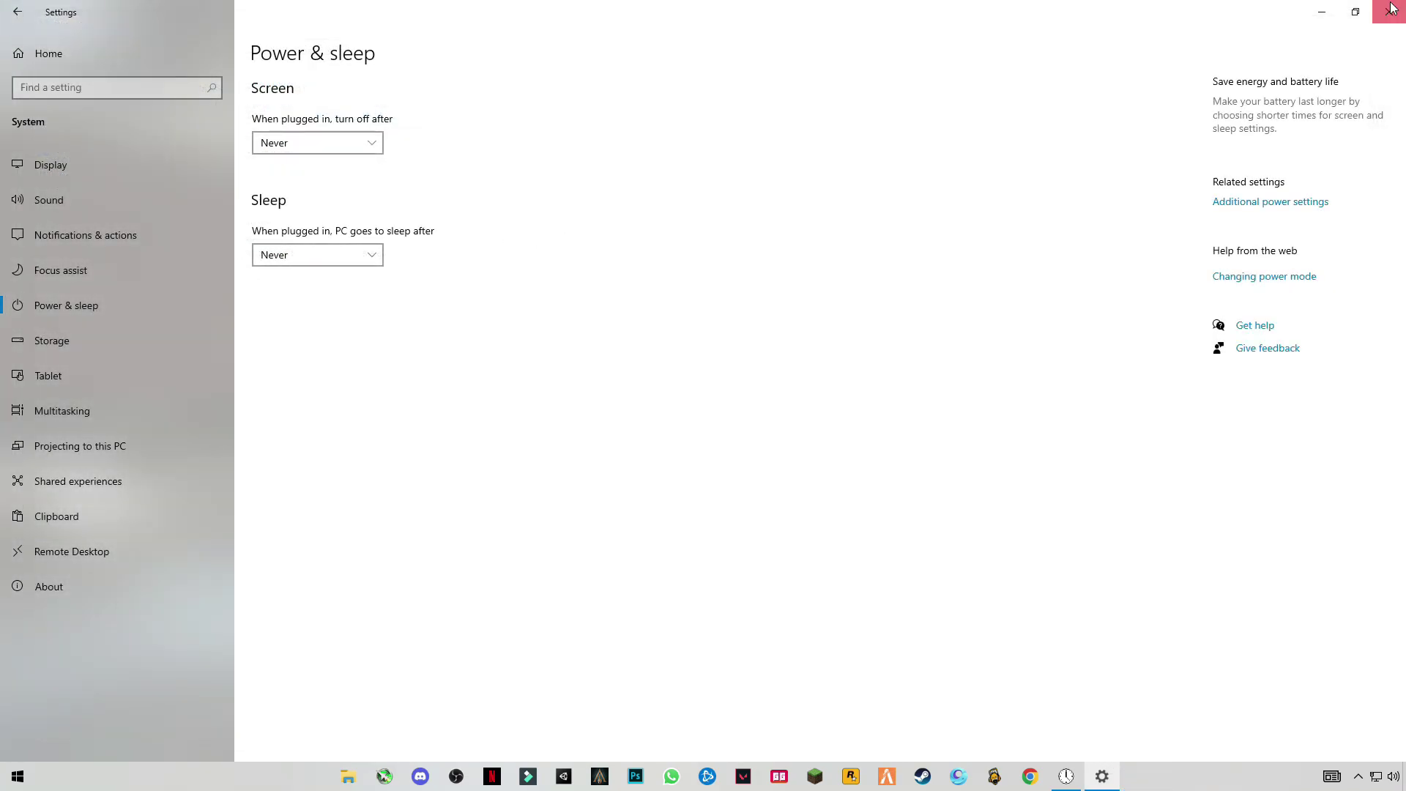
click(1392, 9)
Open the Performance Options from the advanced system settings in My PC's properties
double_click(24, 33)
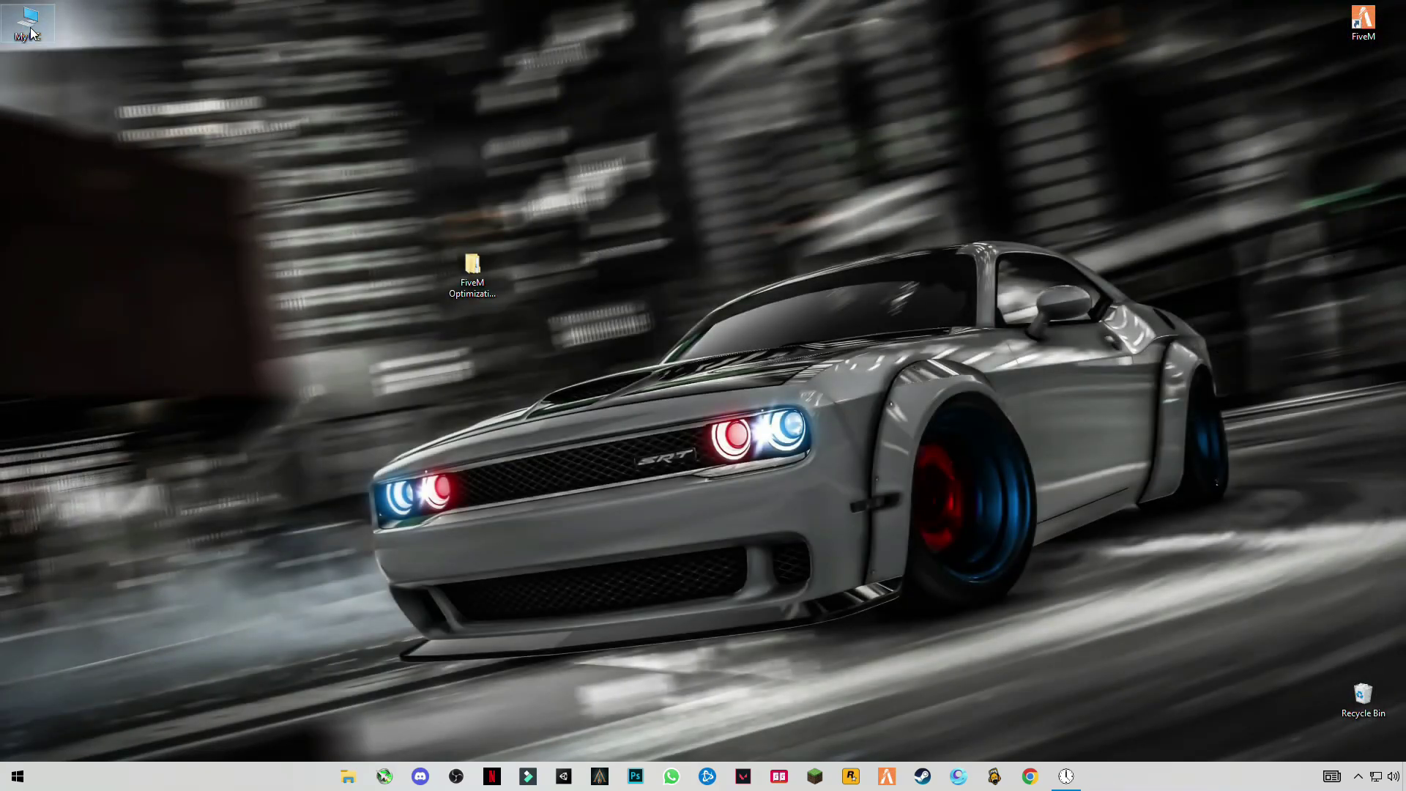
right_click(924, 619)
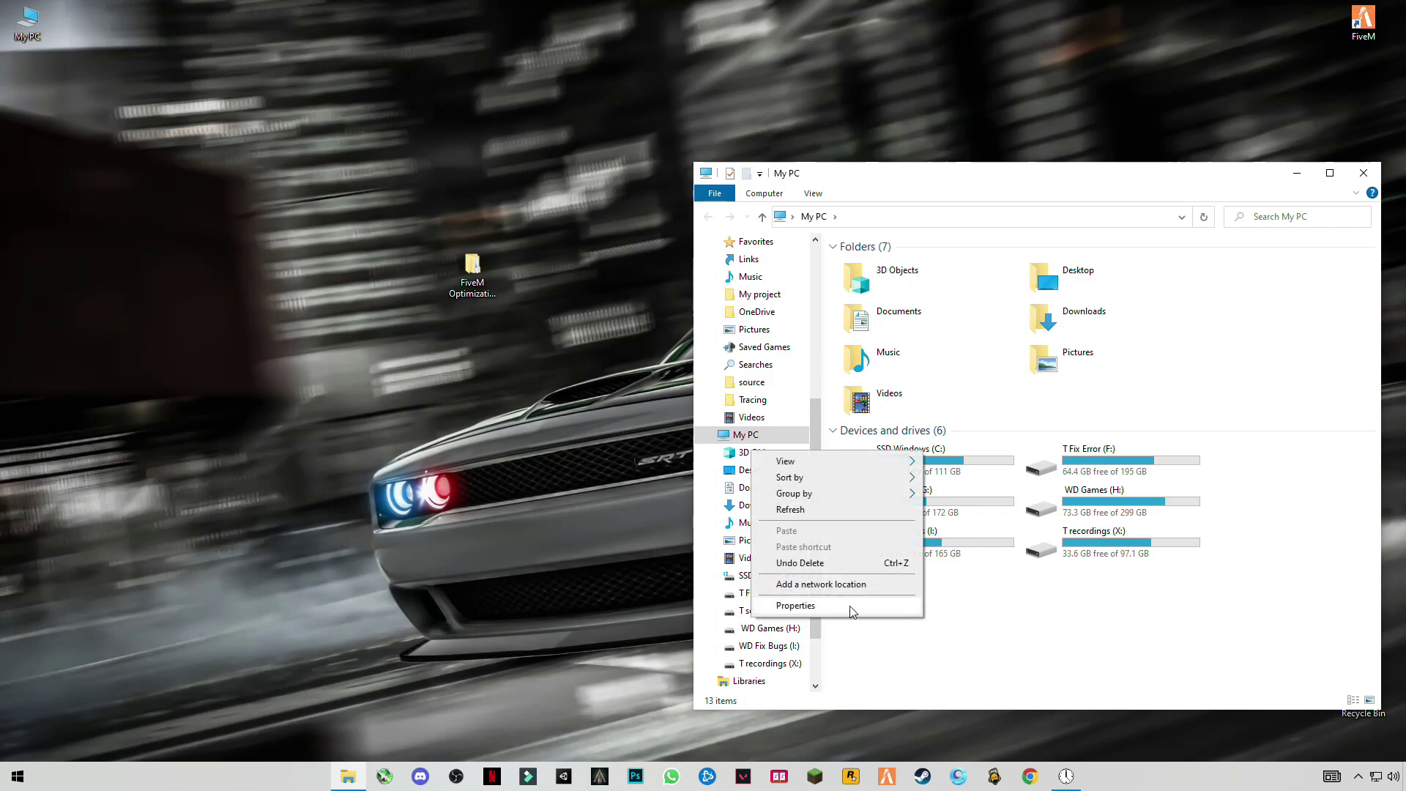
click(796, 606)
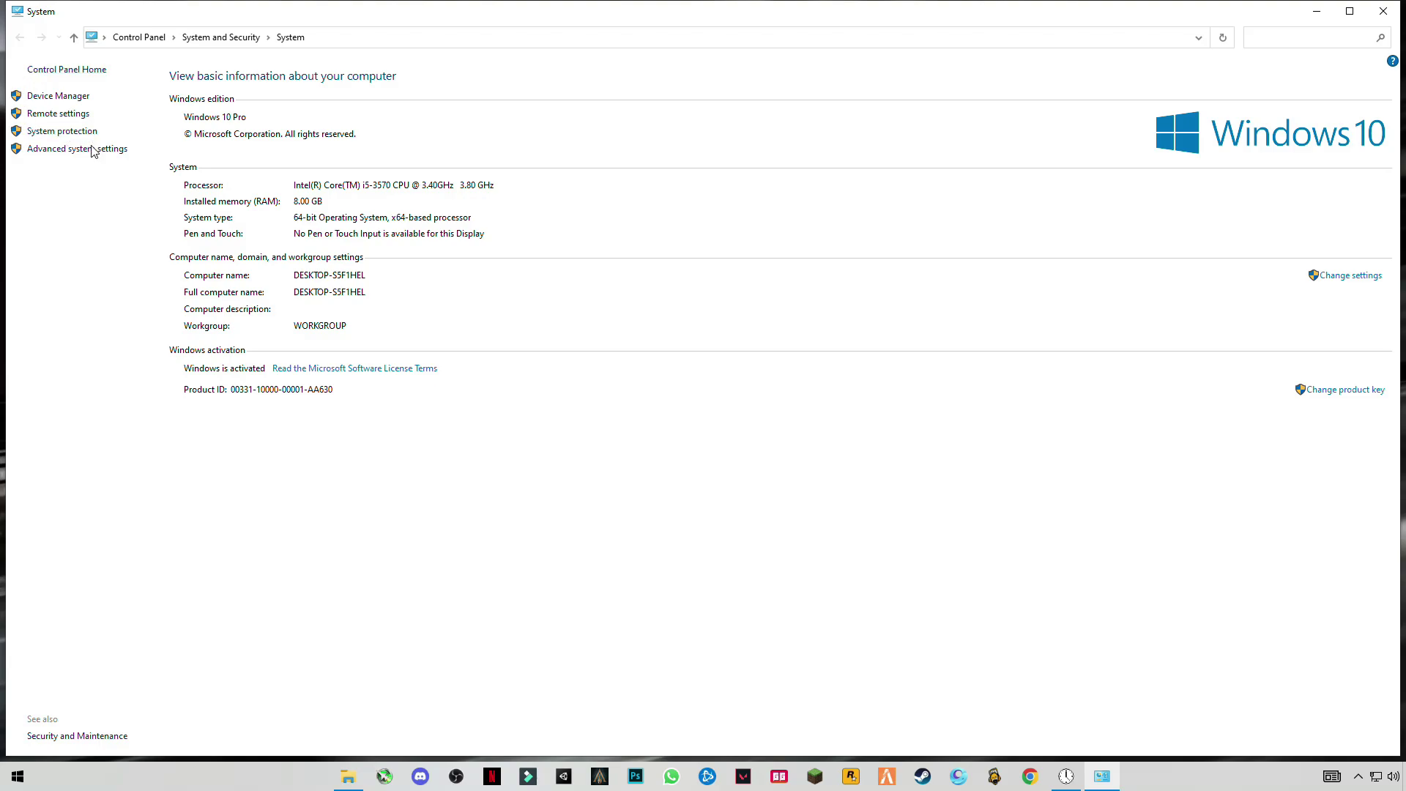
click(65, 150)
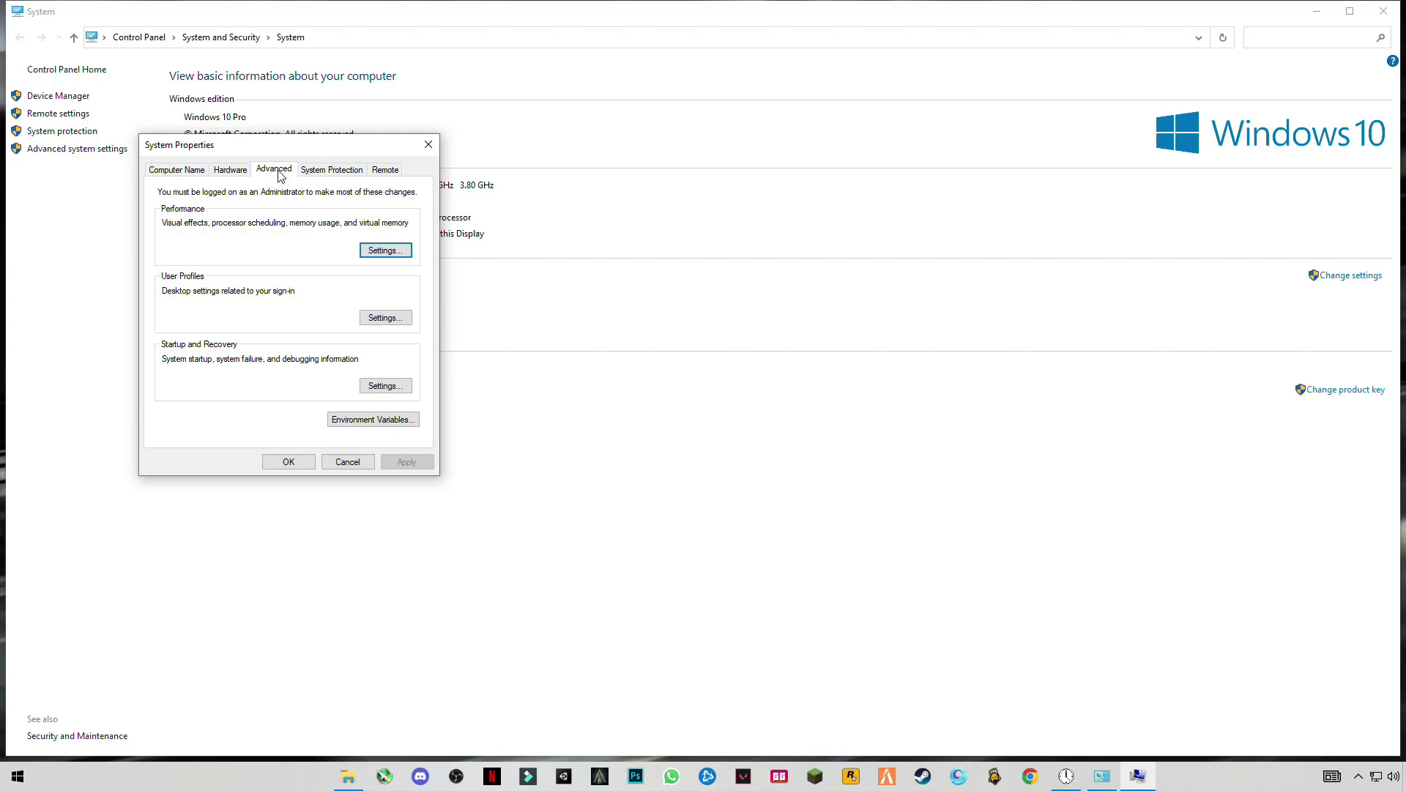
click(386, 251)
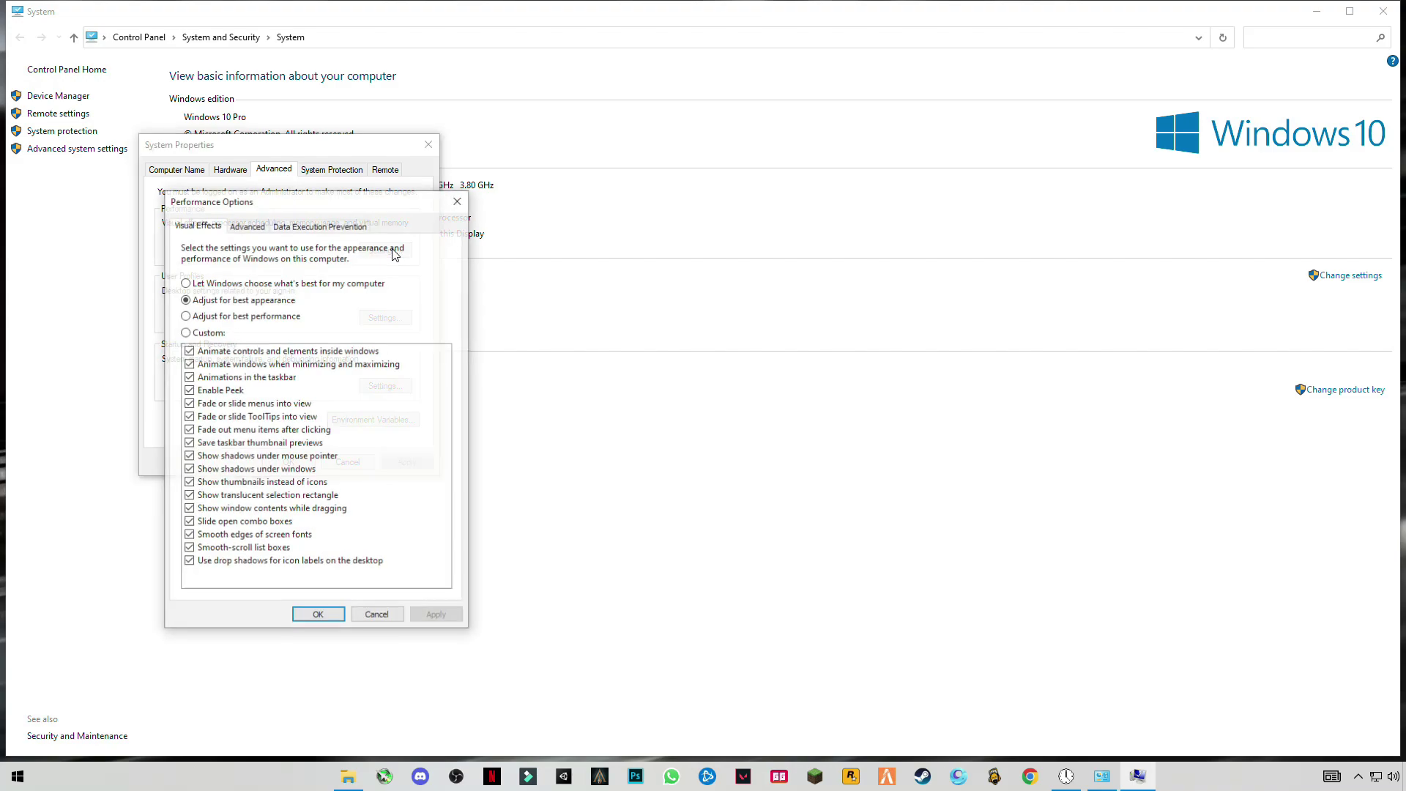
Set the visual effects to Adjust for best performance, apply the change, and close Performance Options
click(185, 315)
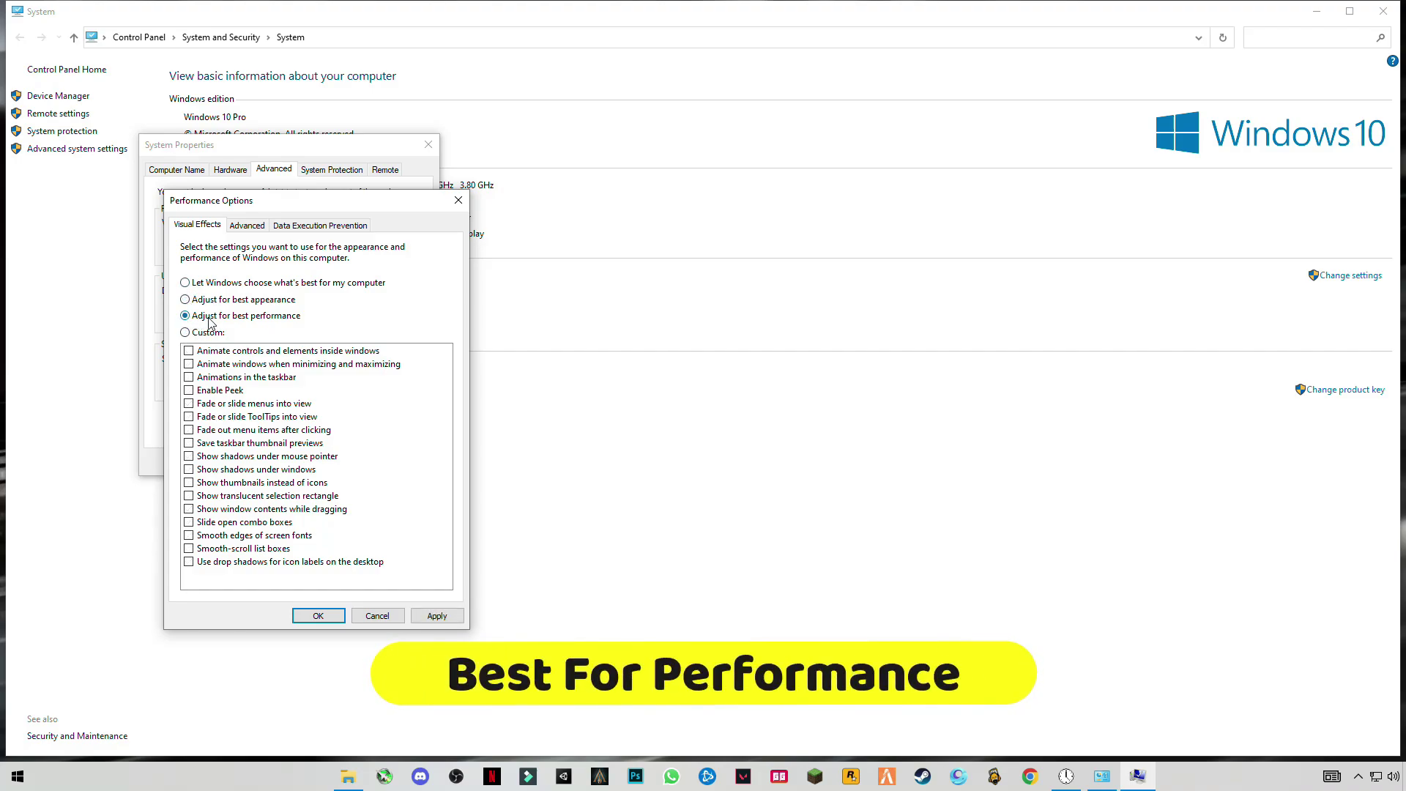
click(432, 615)
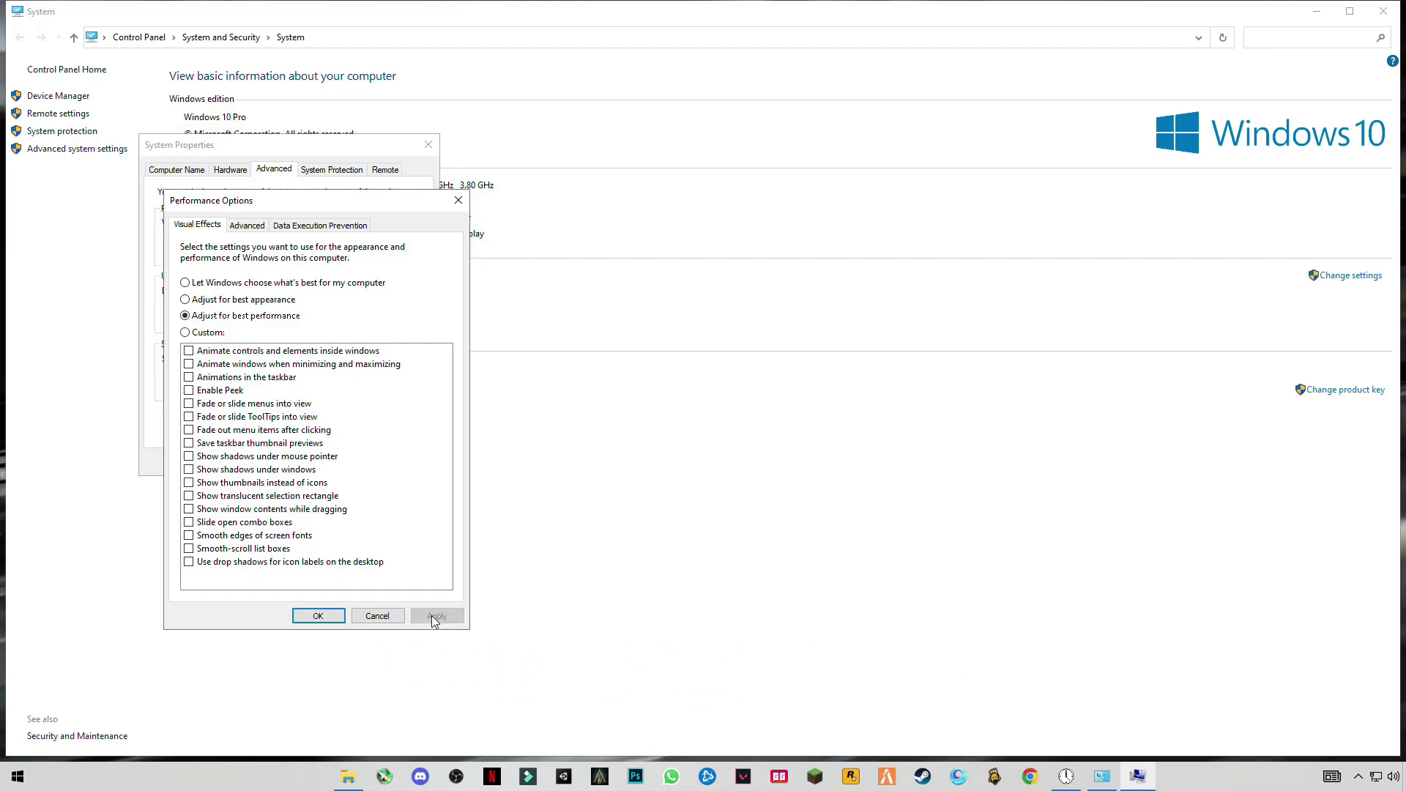
click(326, 618)
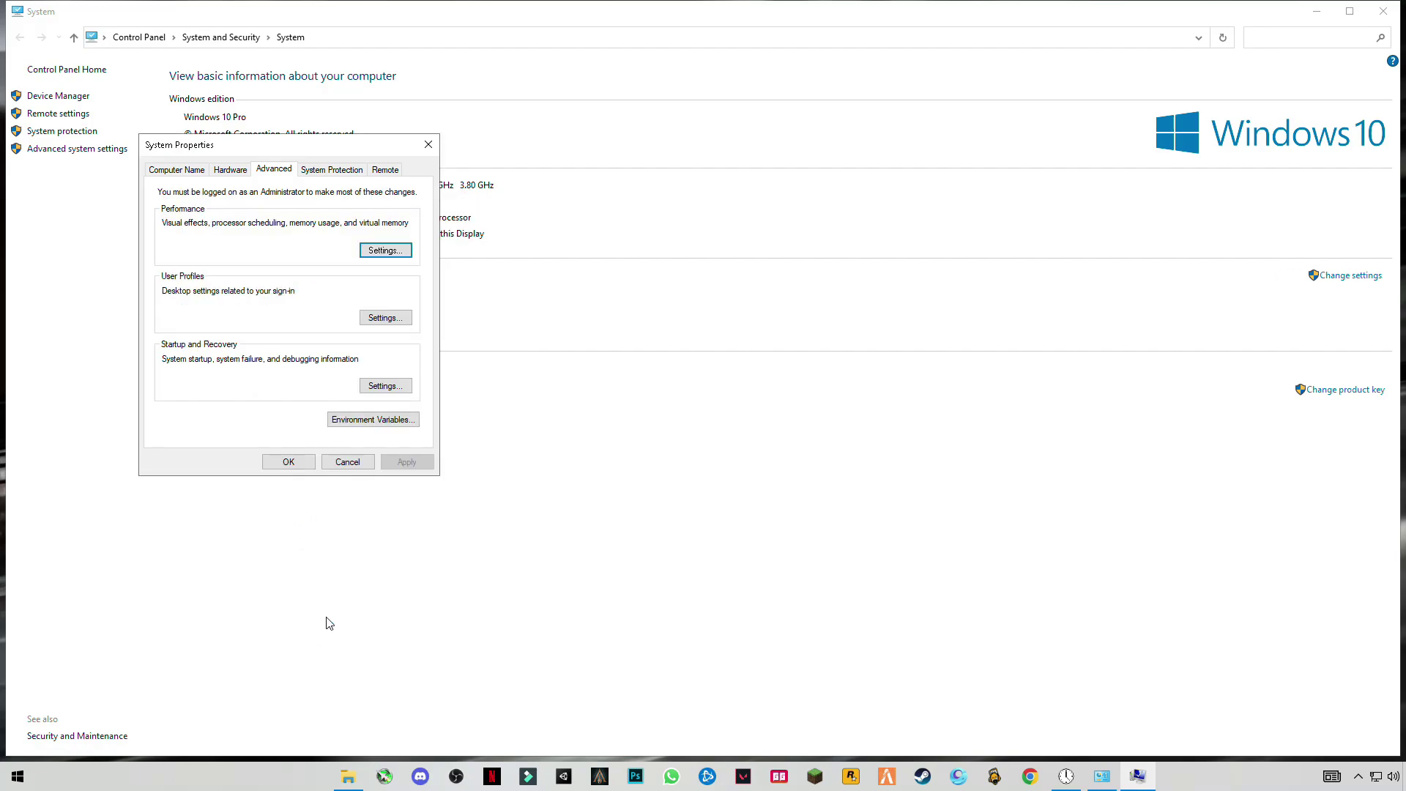
Confirm and close System Properties, and close the System and My PC windows
click(290, 463)
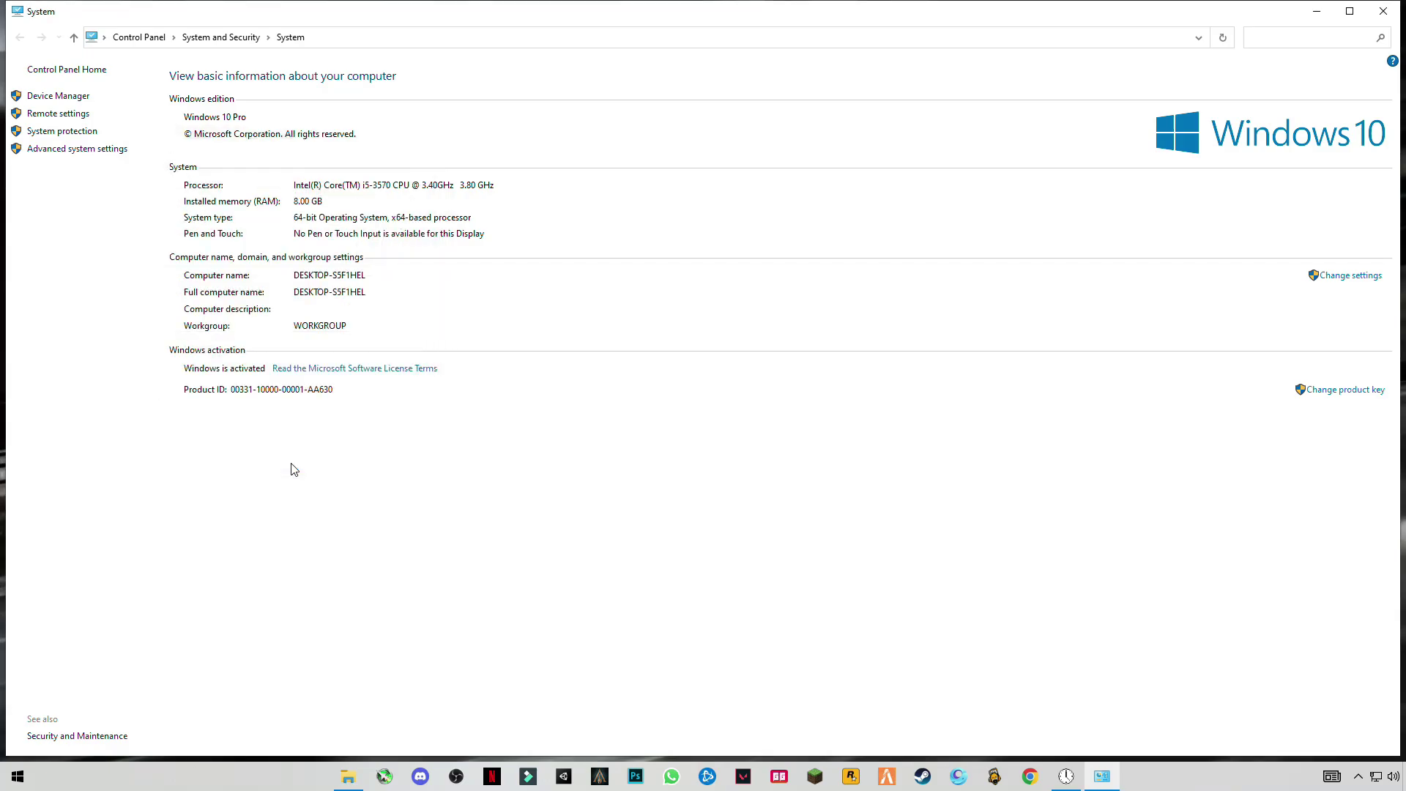
click(1382, 10)
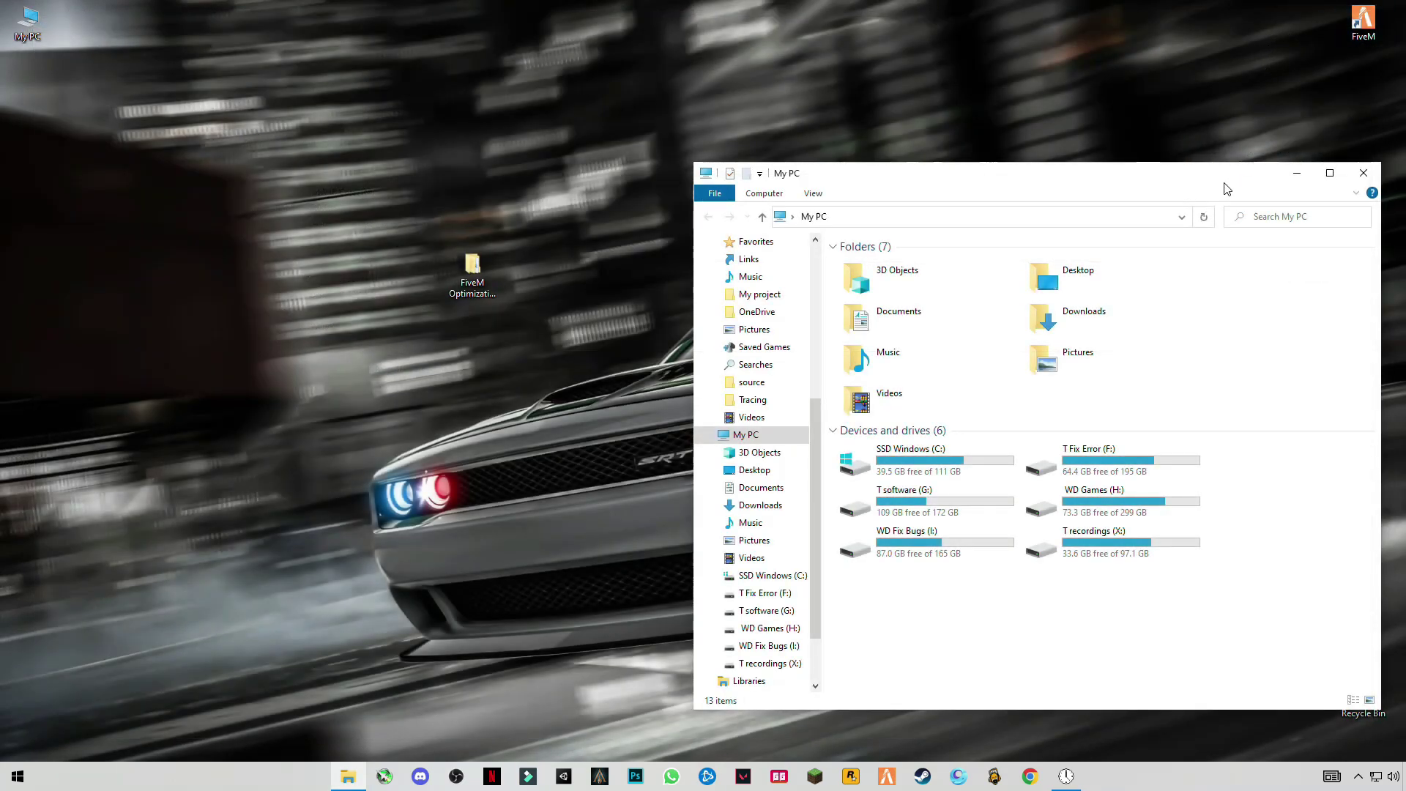
drag(1224, 183, 989, 152)
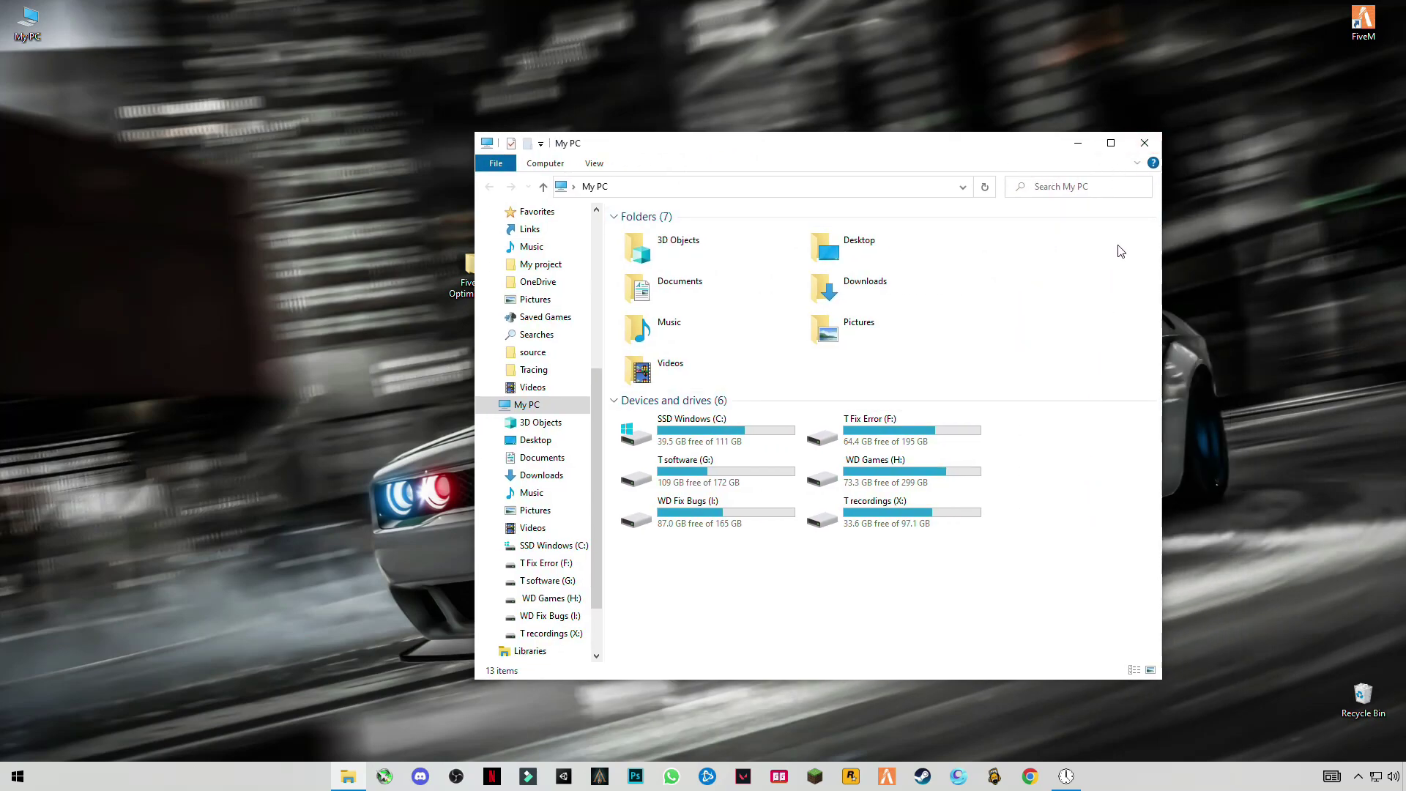
click(1146, 145)
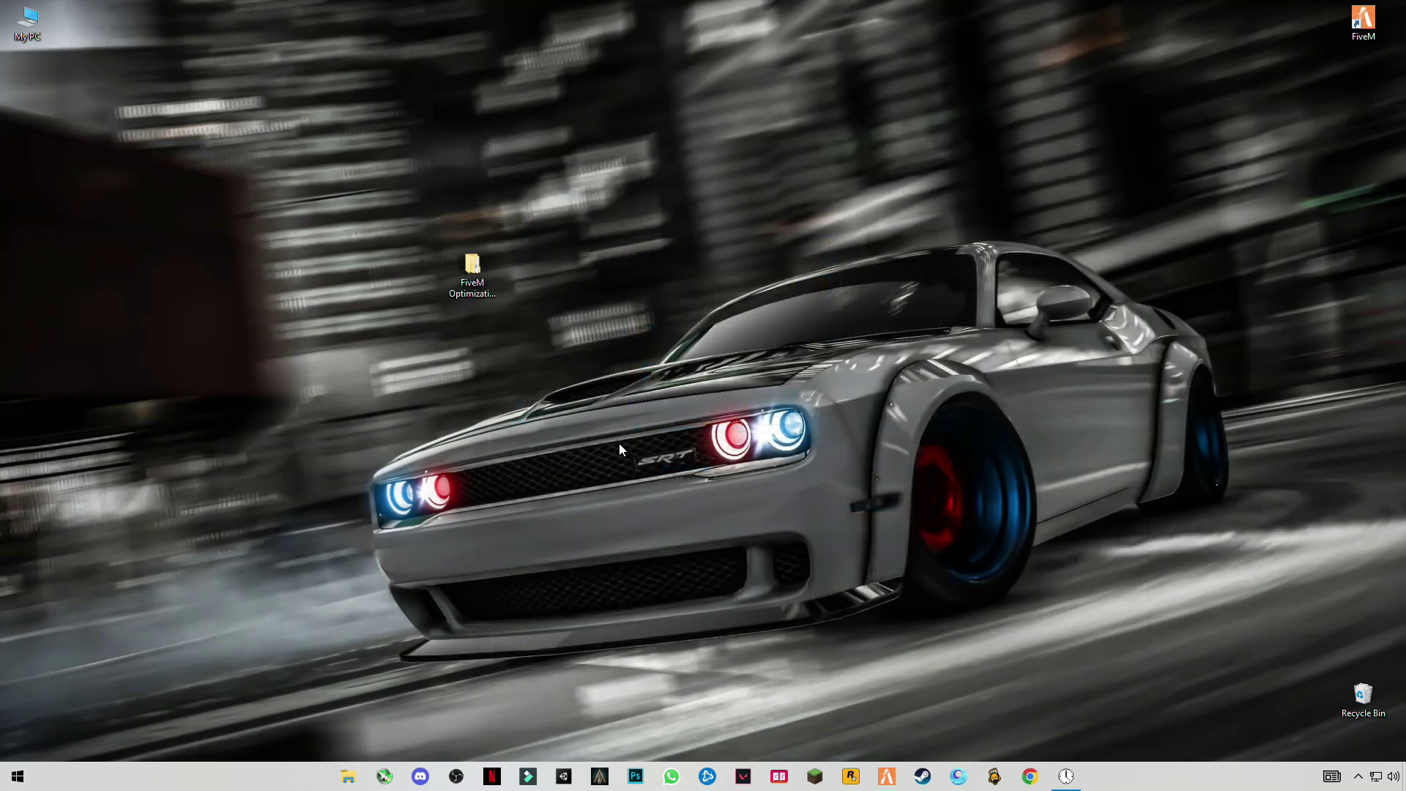
Search for %temp% and open the Temp folder
click(17, 775)
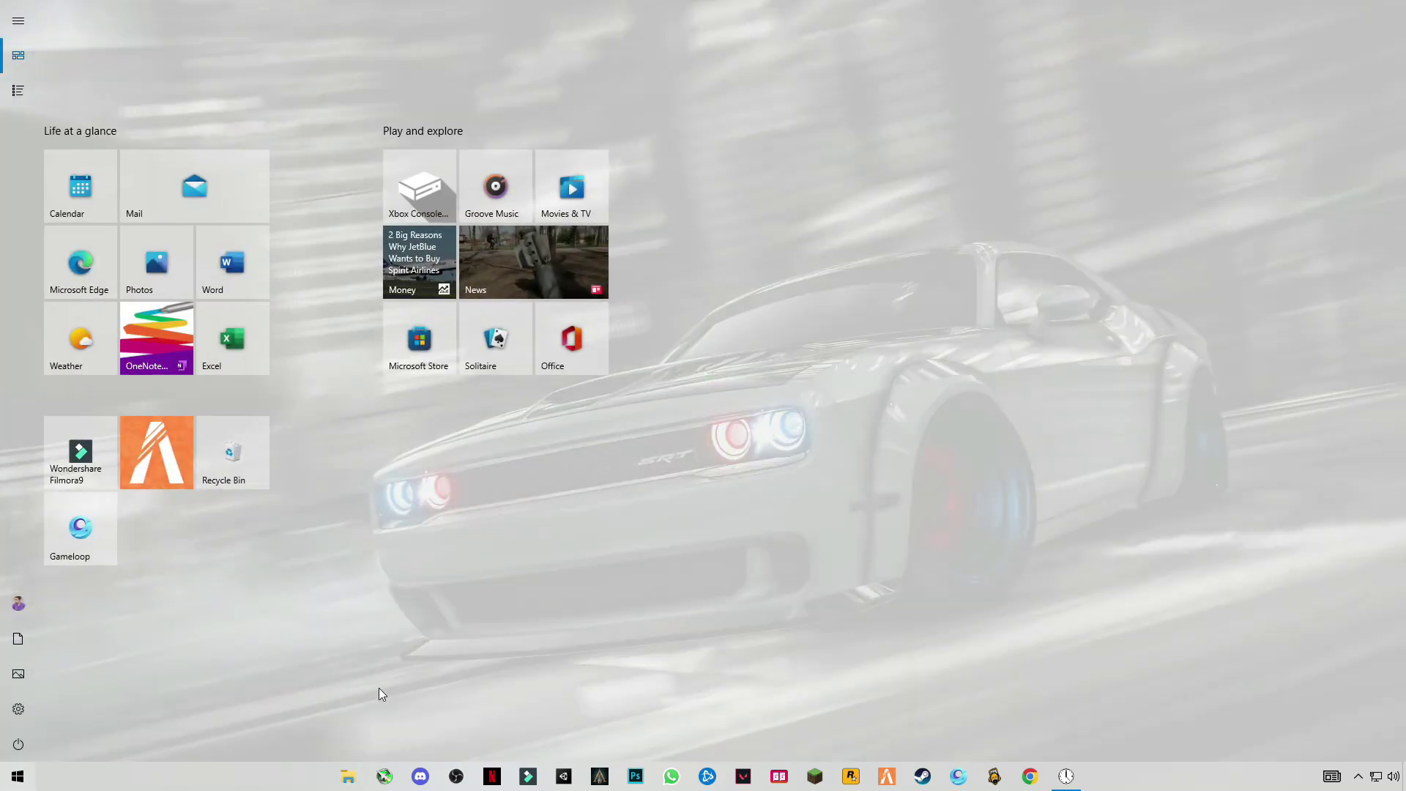
text(%)
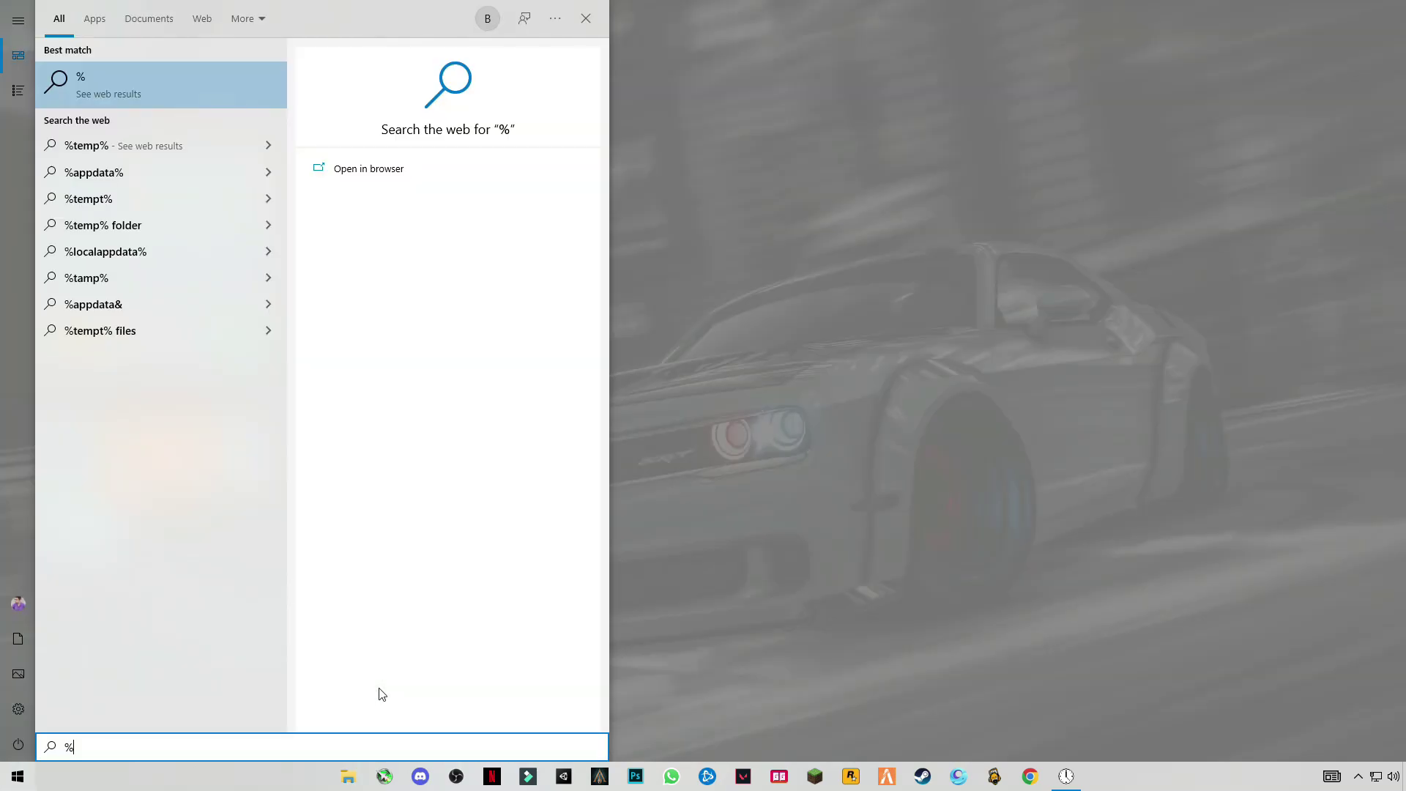
text(temp%)
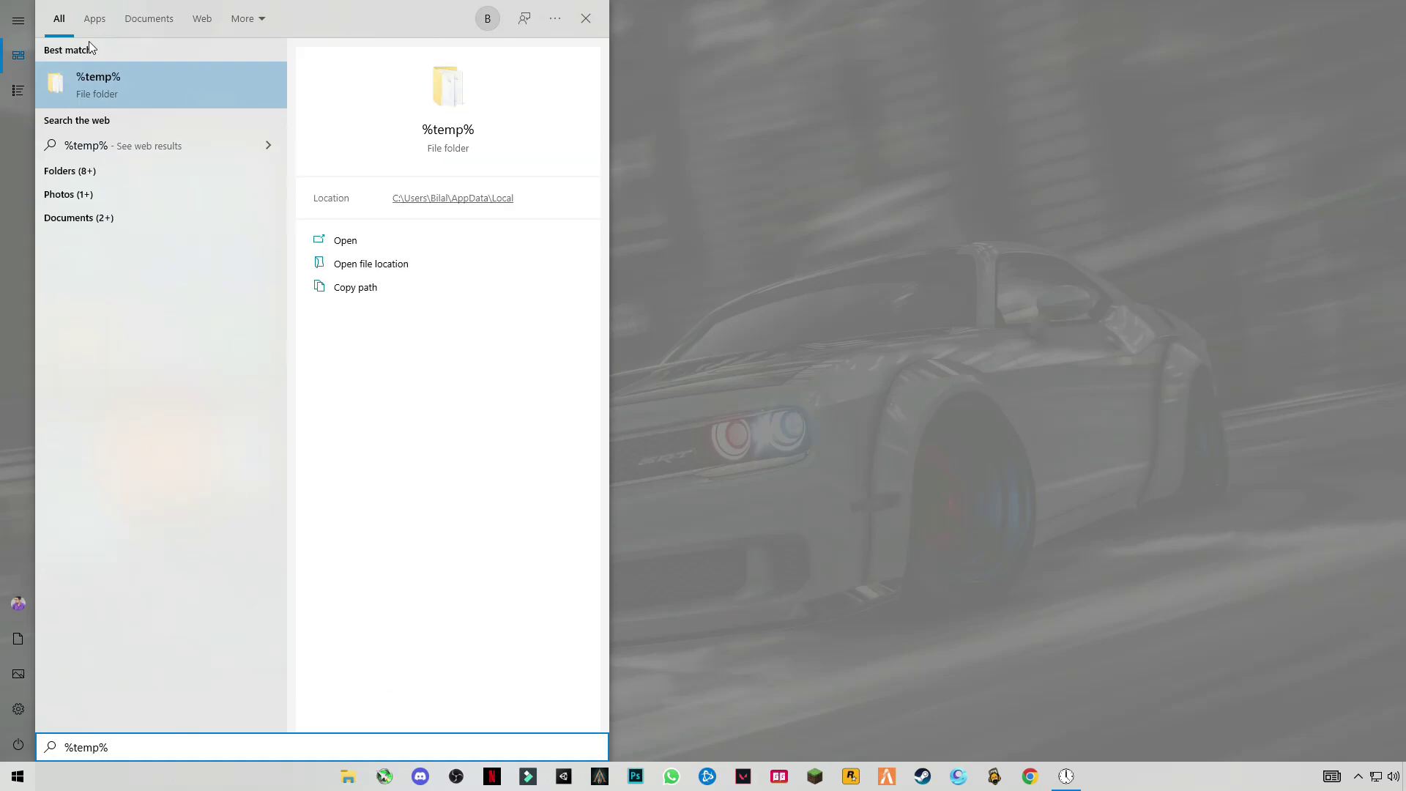
click(126, 100)
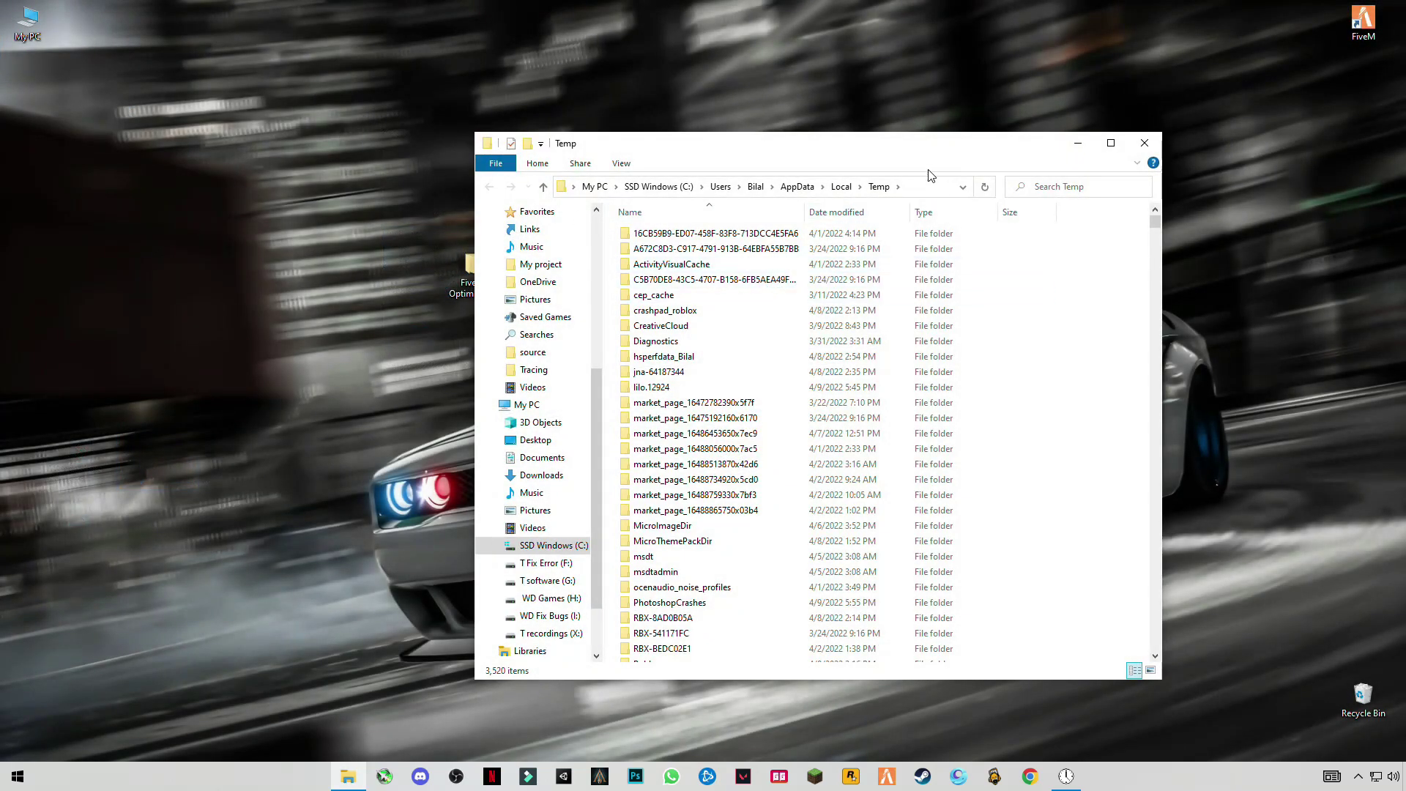
Delete all items in the Temp folder, granting administrator permission for all current items
click(811, 342)
key(ctrl+a)
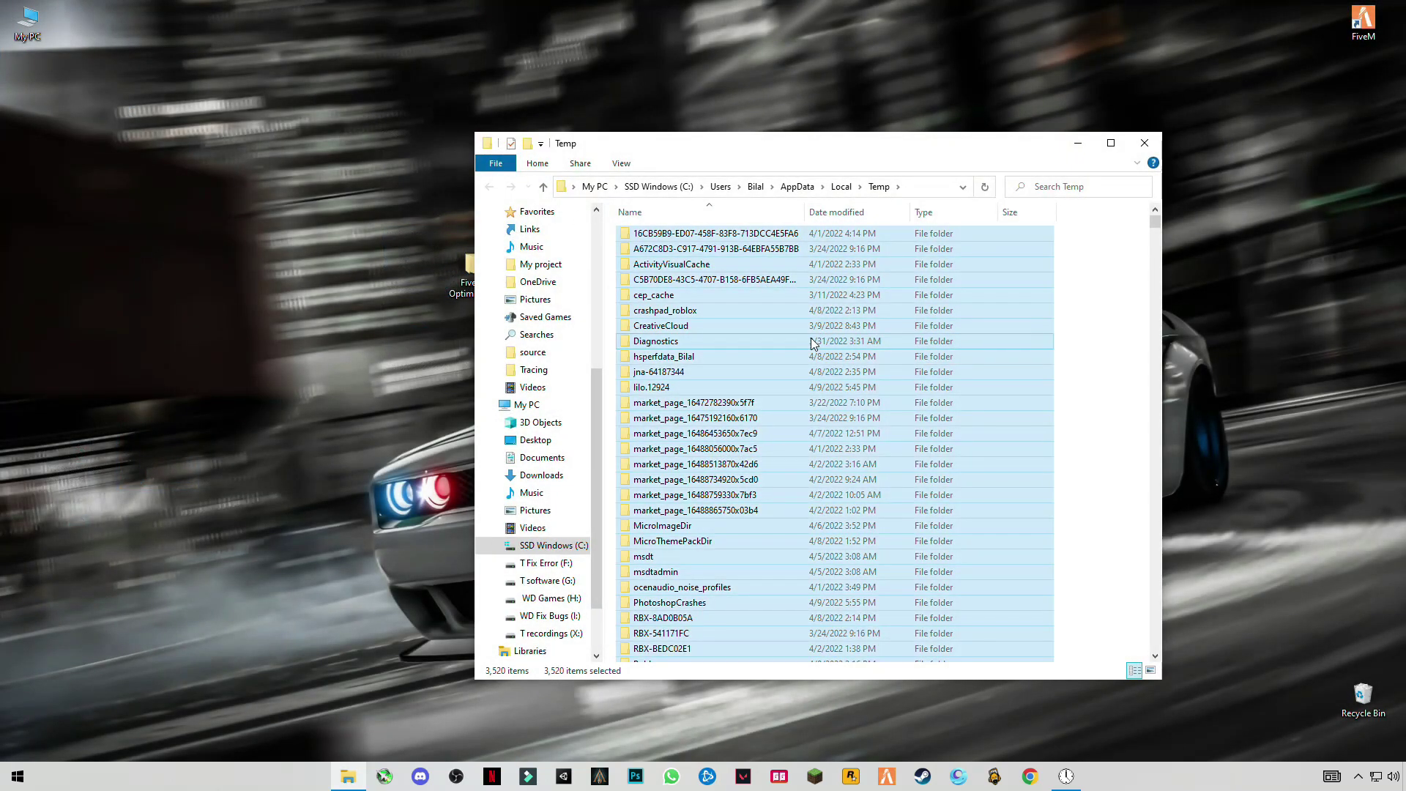
right_click(671, 358)
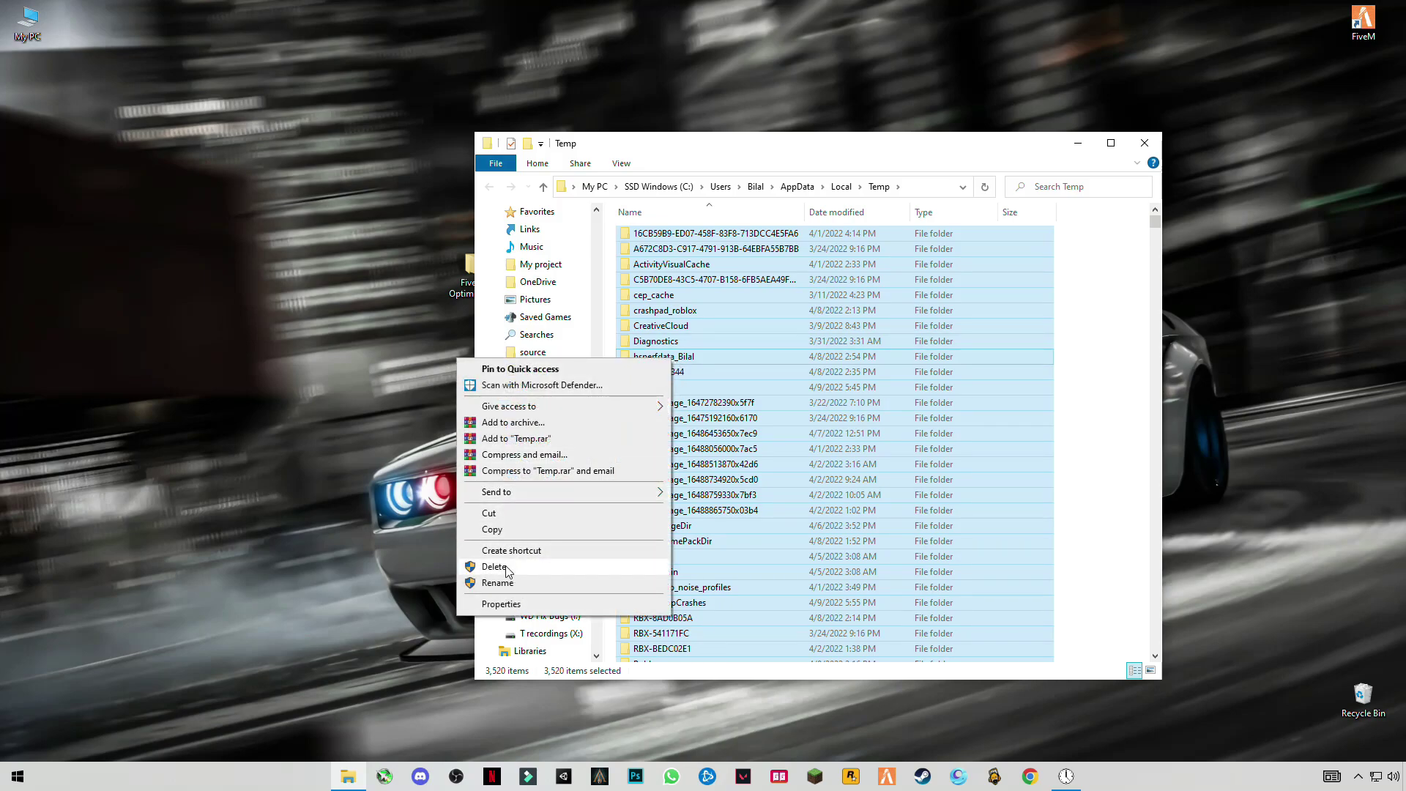
click(505, 567)
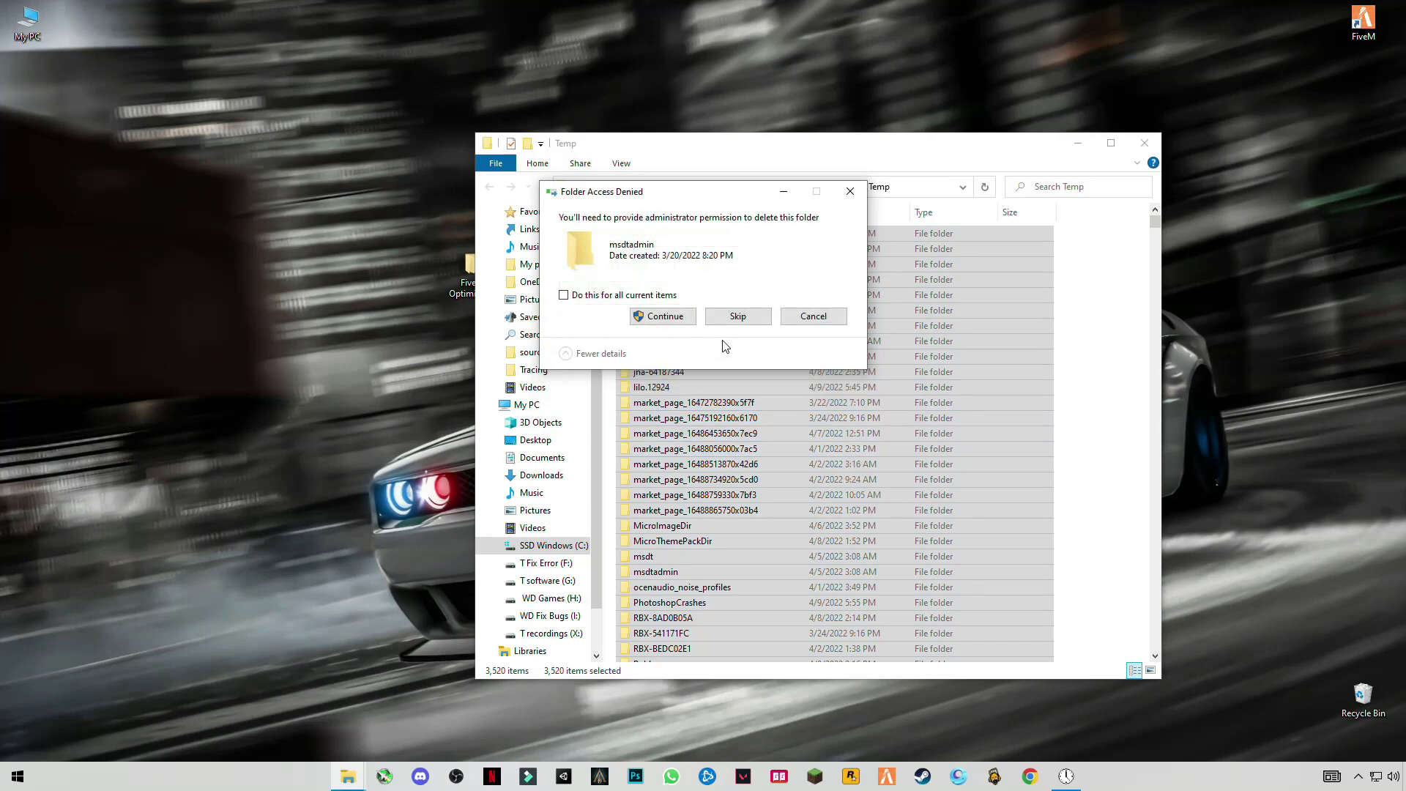
click(629, 296)
click(678, 323)
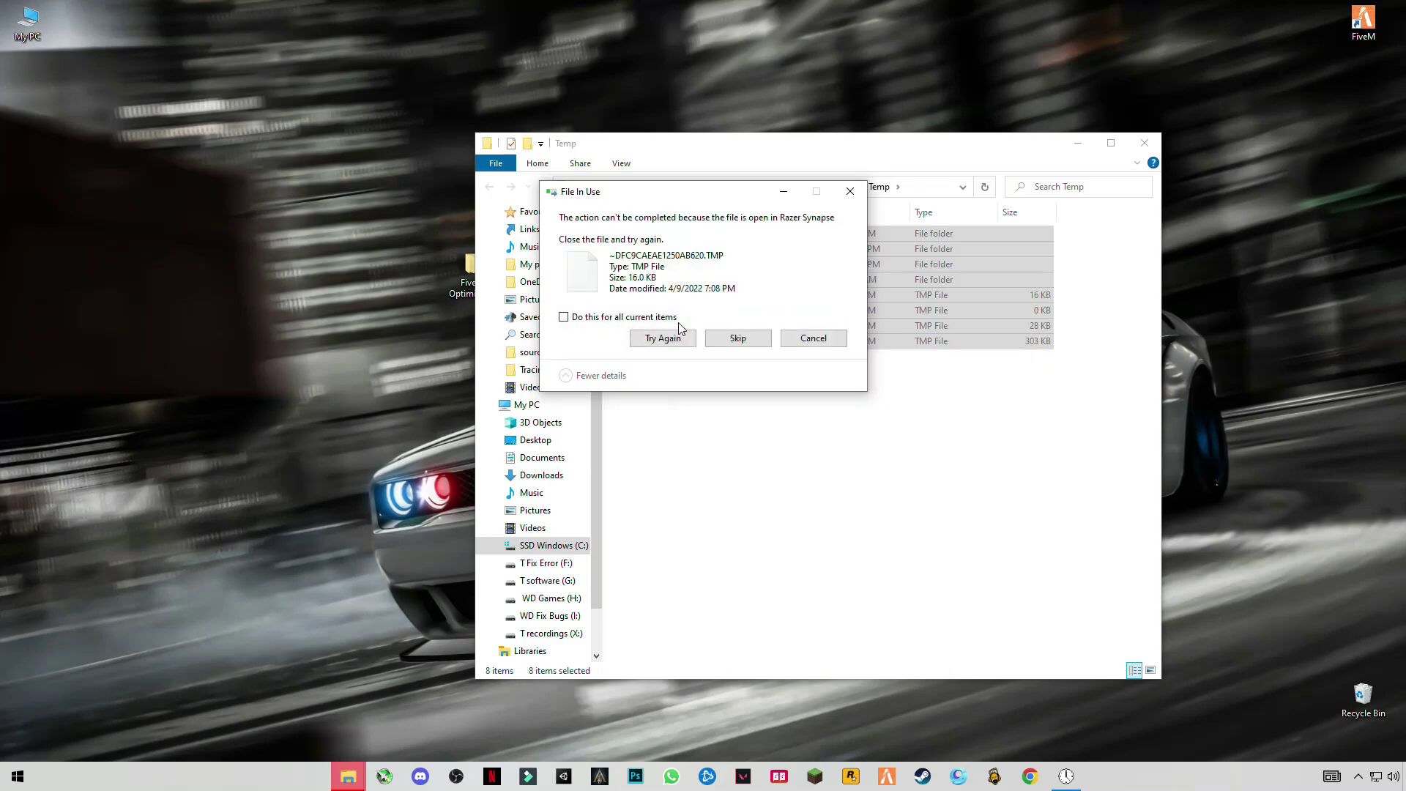
Retry the file in use by Razer Synapse, skip all files still in use, and close the Temp folder
click(683, 338)
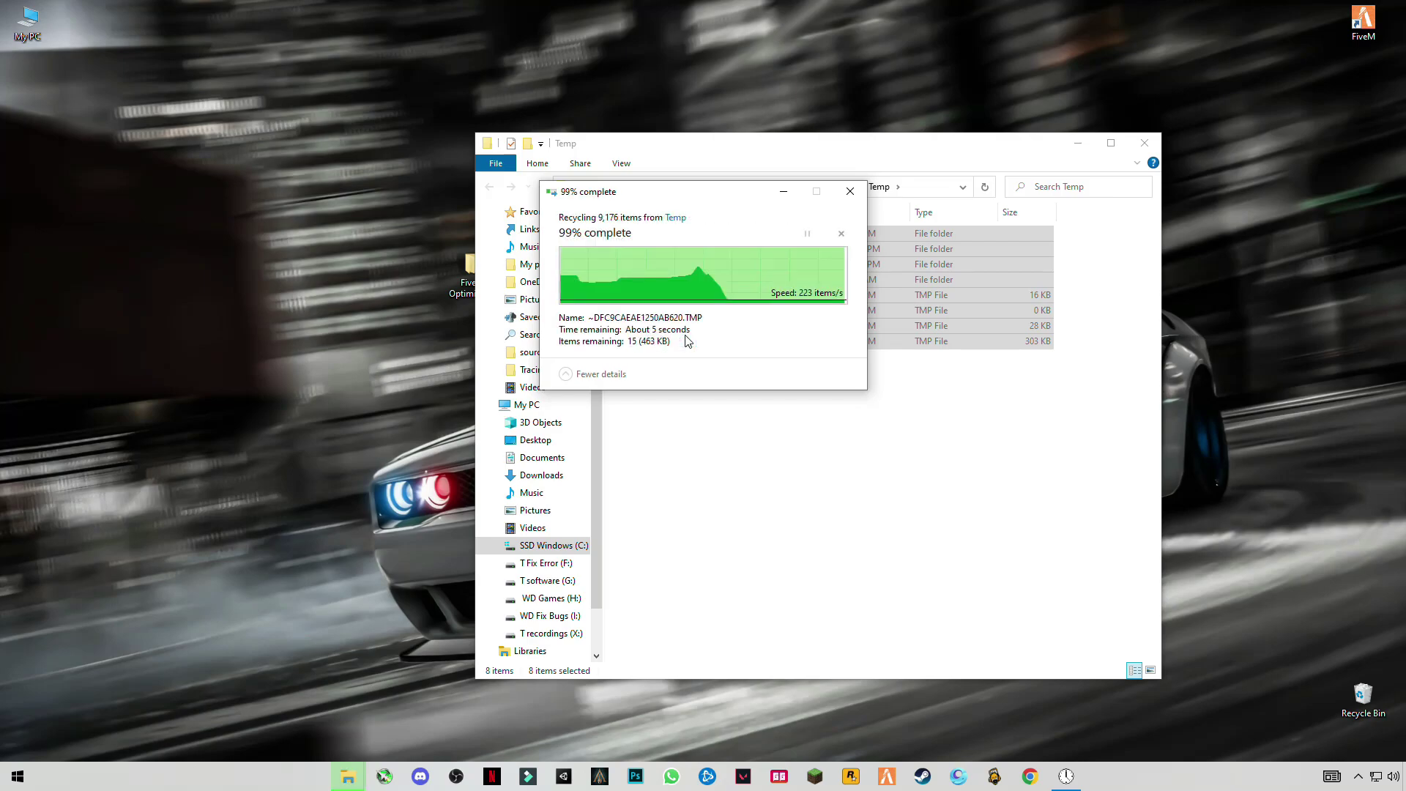
click(730, 342)
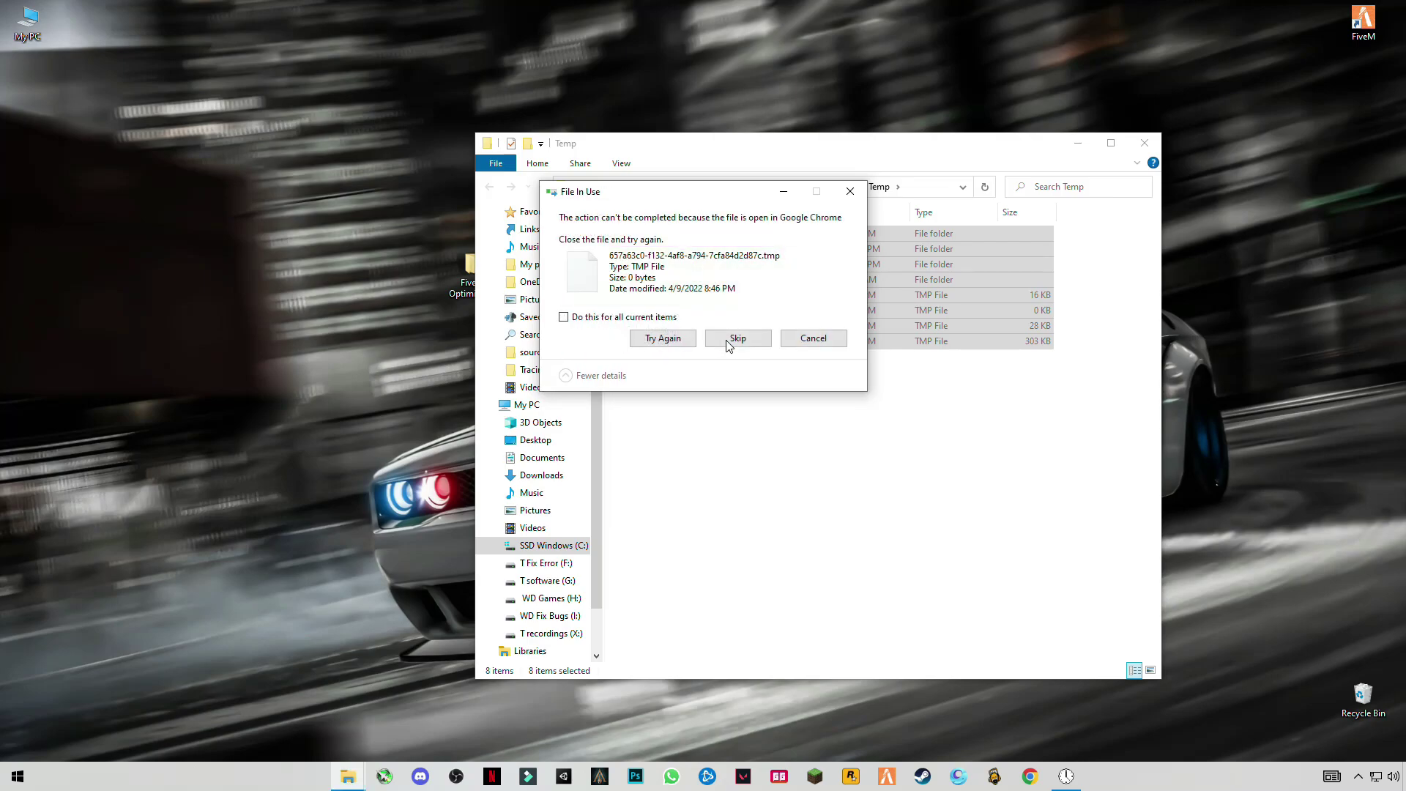
click(737, 338)
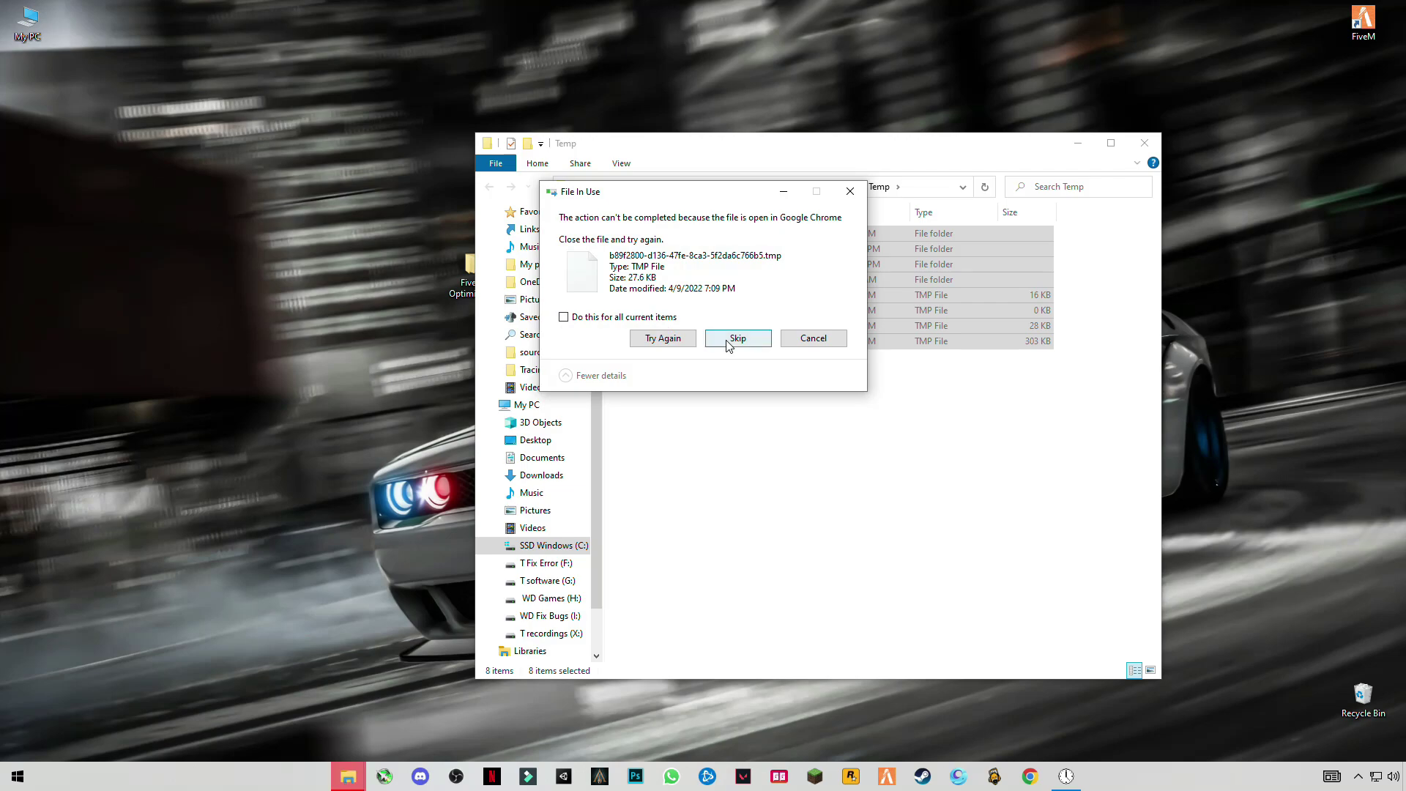
click(735, 339)
click(617, 320)
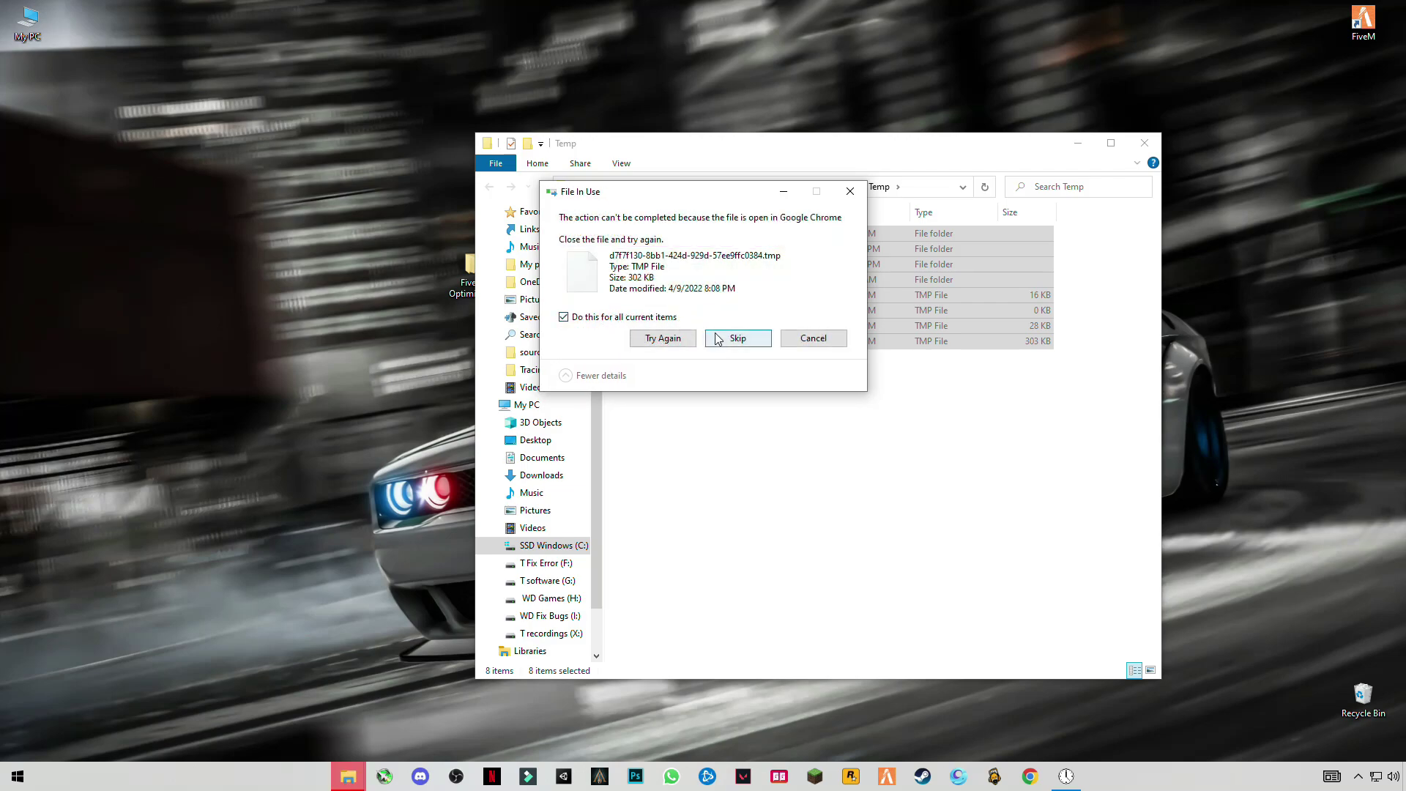
click(718, 339)
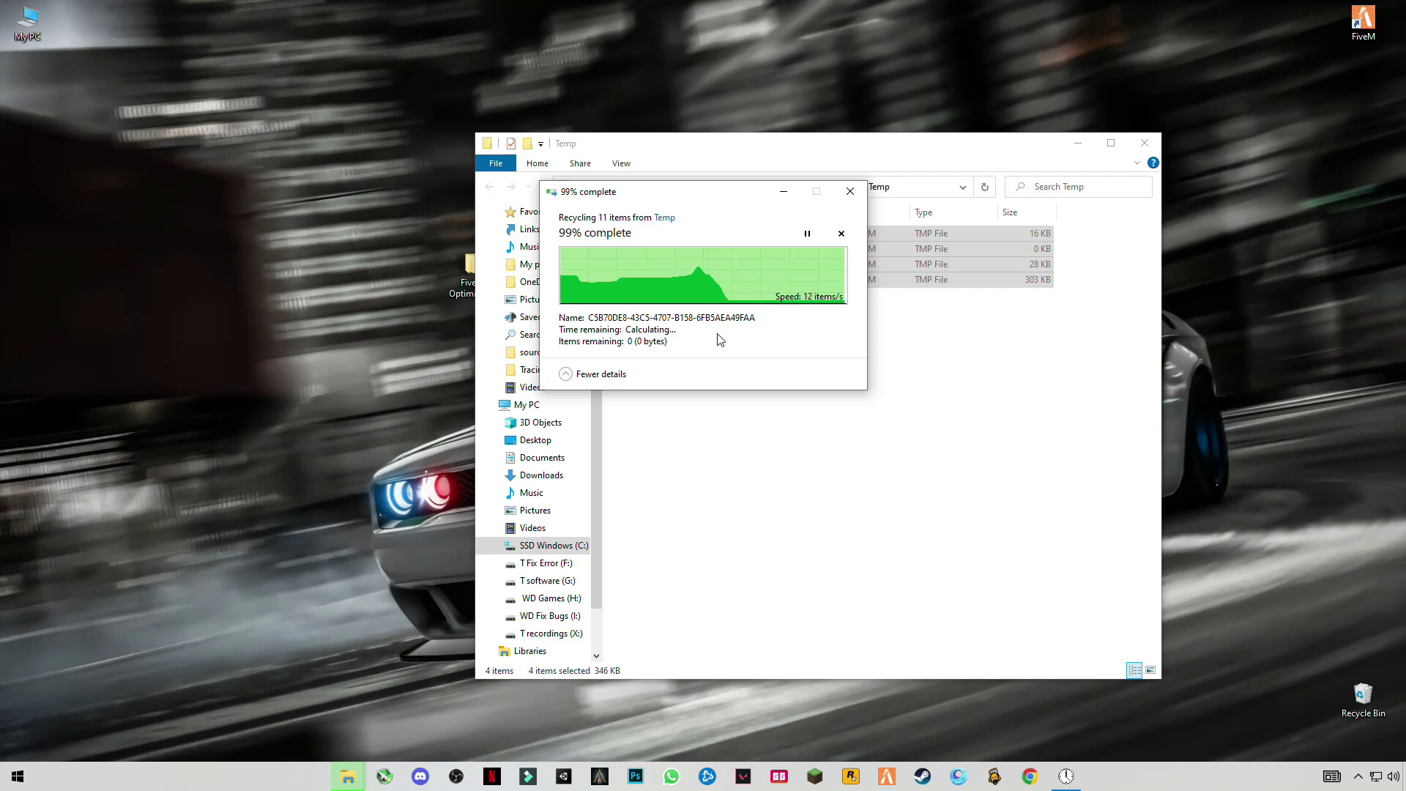
key(alt+F4)
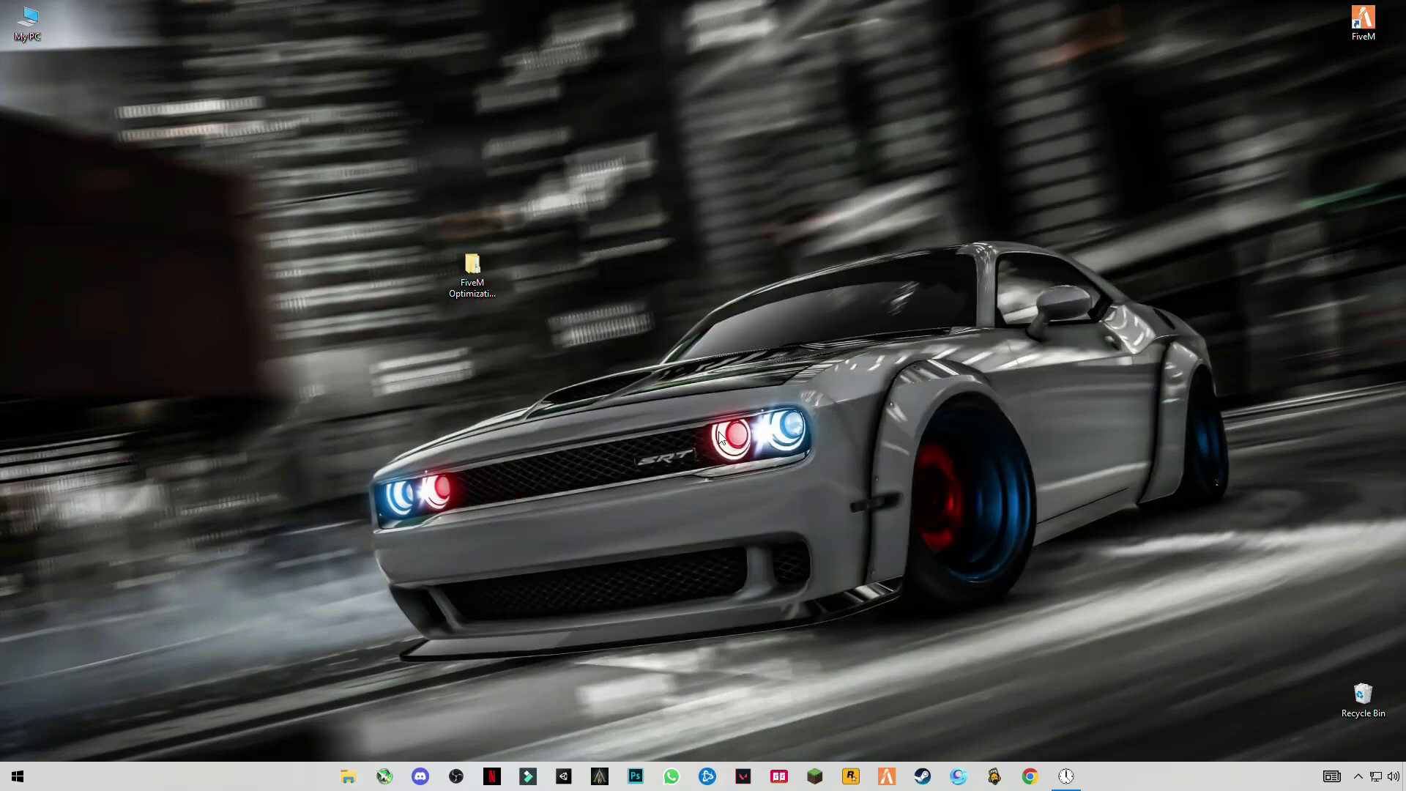
Empty the Recycle Bin, confirming the permanent deletion and granting administrator permission for all current items
right_click(1354, 691)
click(1260, 605)
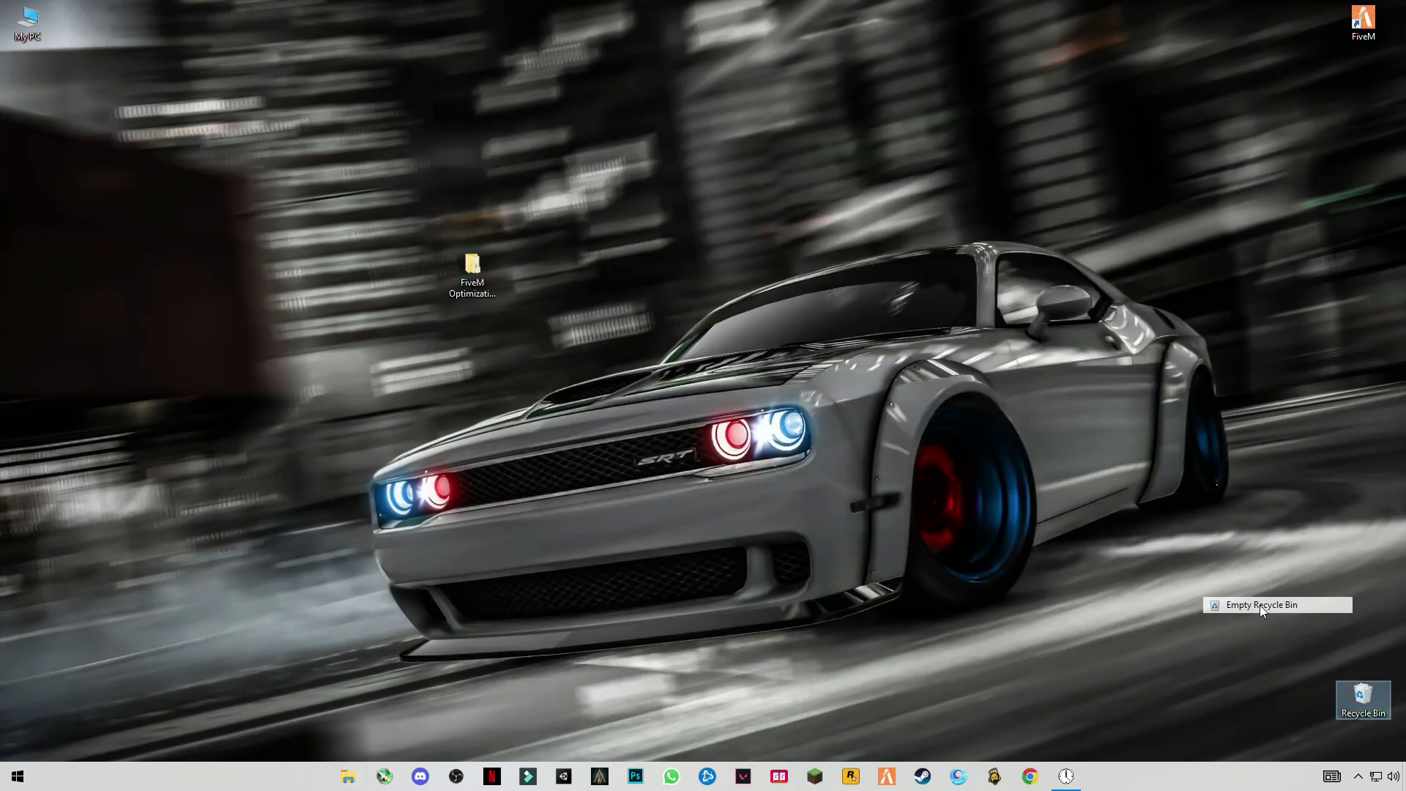
click(761, 399)
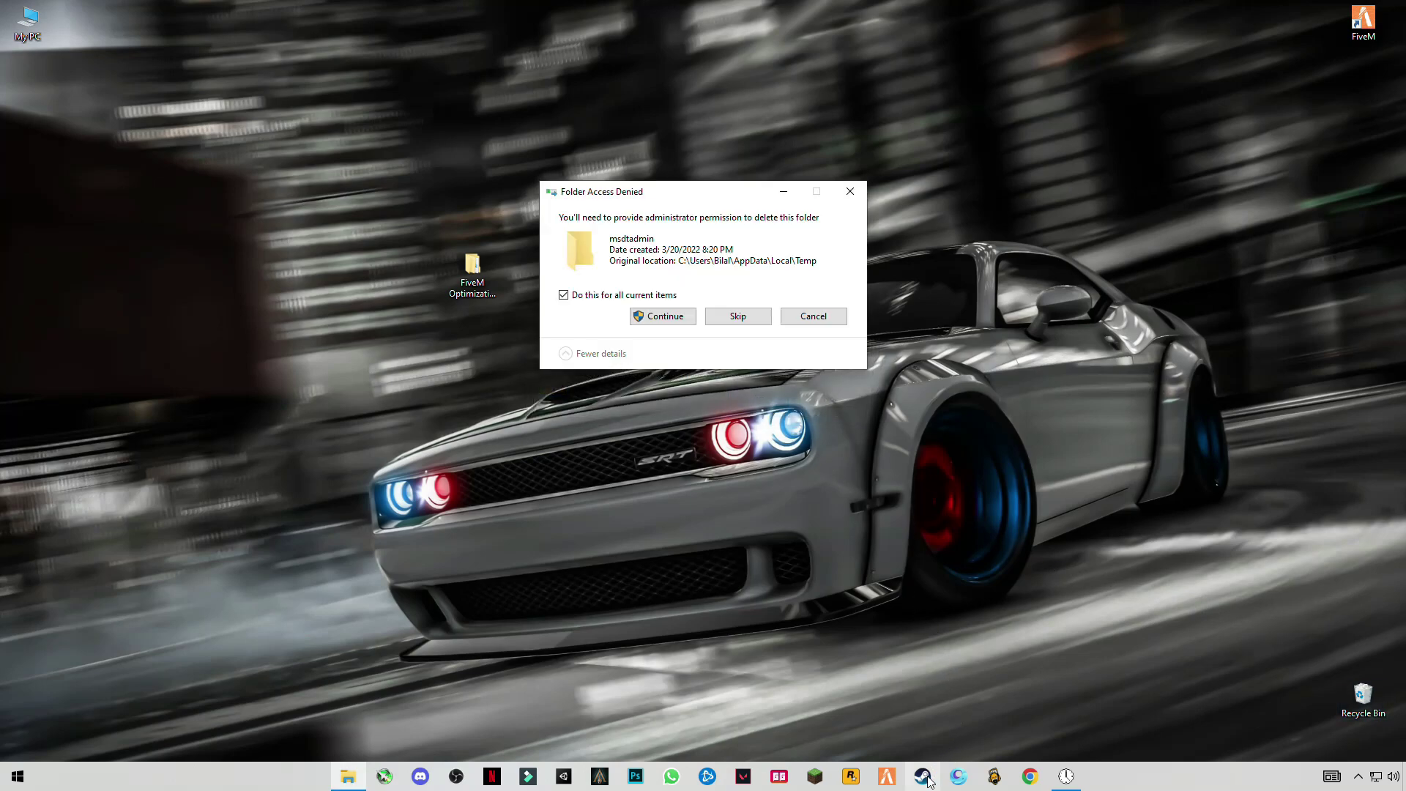
click(666, 317)
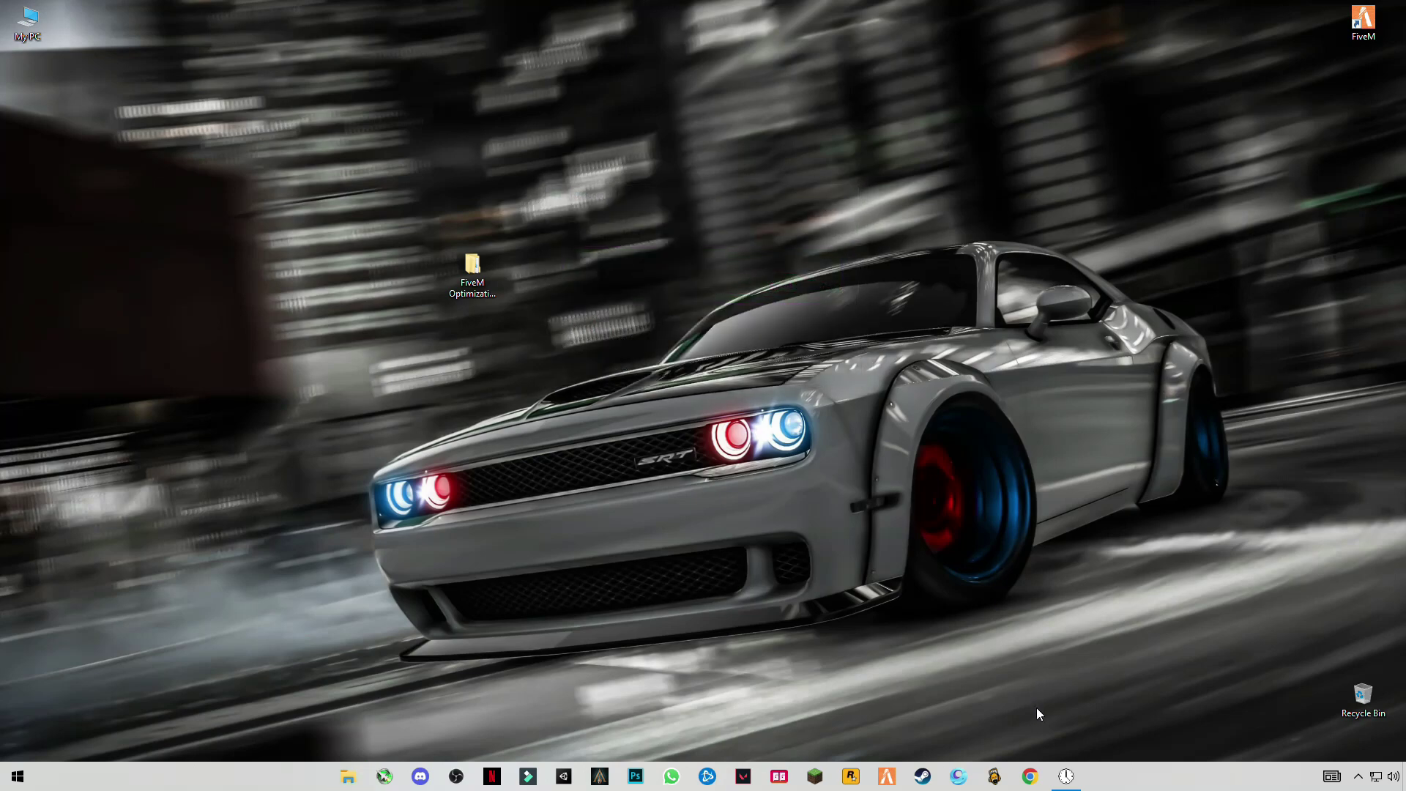
Apply the maximum timer resolution in Set Timer Resolution and minimize its window
click(1066, 776)
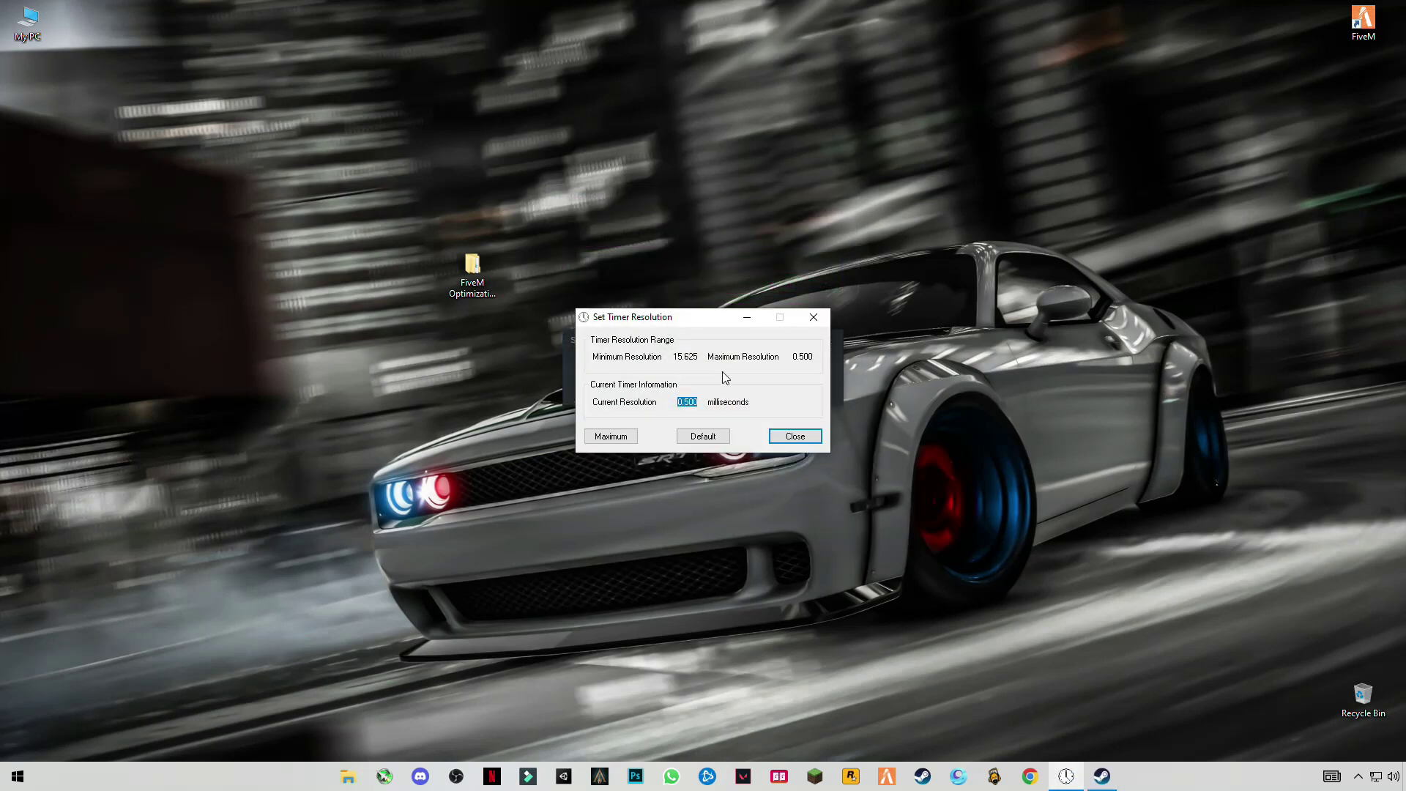
click(635, 436)
click(747, 318)
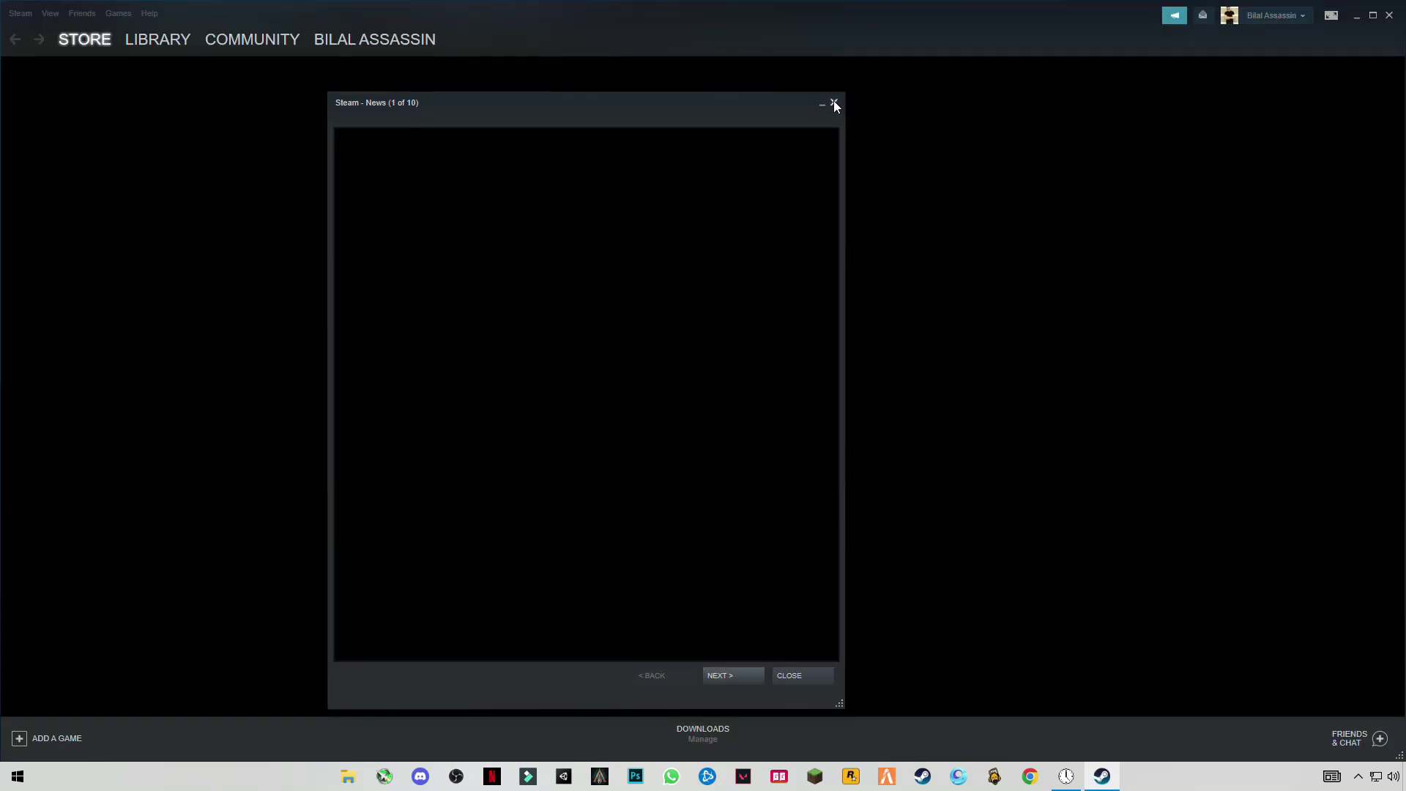
Close the Steam News window and the main Steam window
click(835, 102)
click(1397, 21)
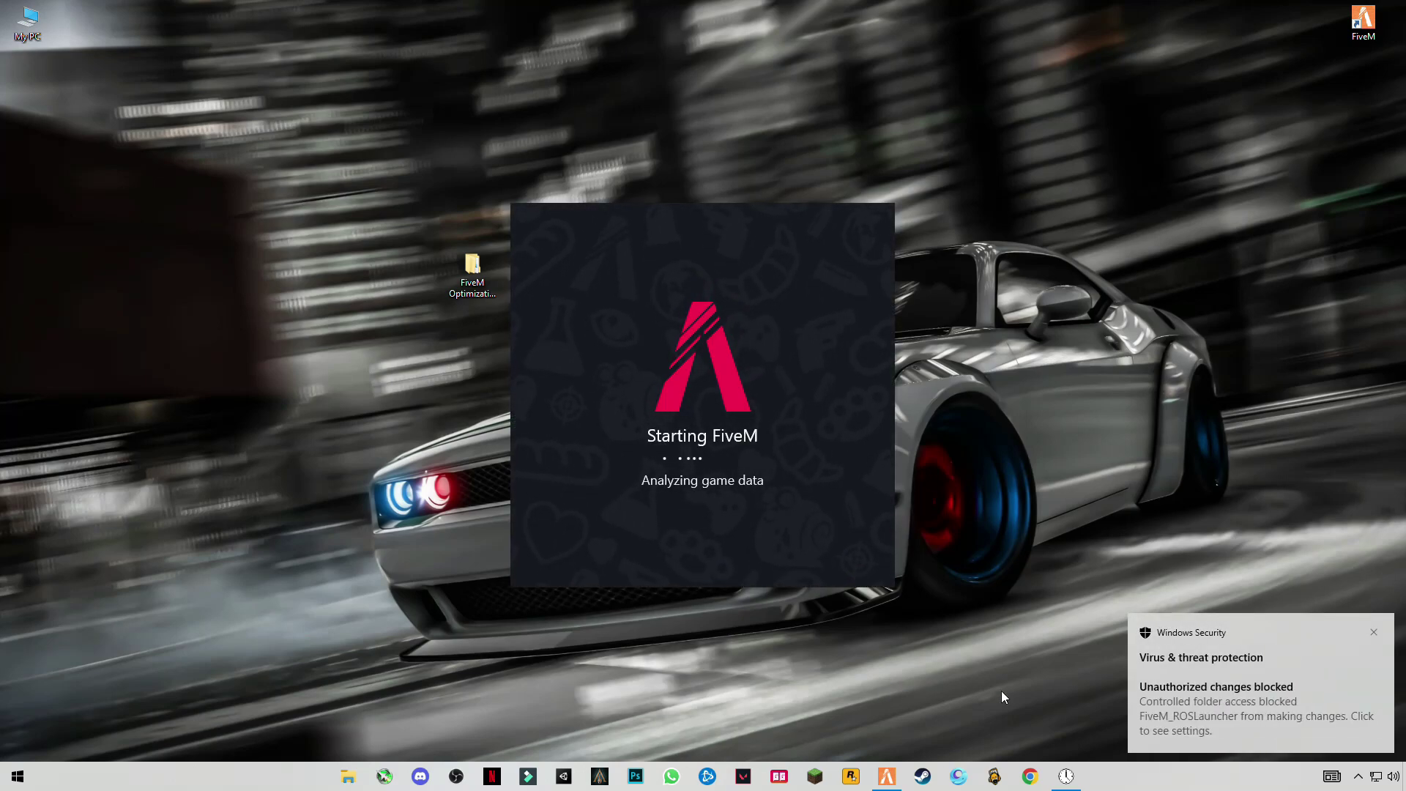
Dismiss the Windows Security notification and FiveM's Cfx.re sign-in prompt, and connect to the xCity Freeroam server
click(1374, 634)
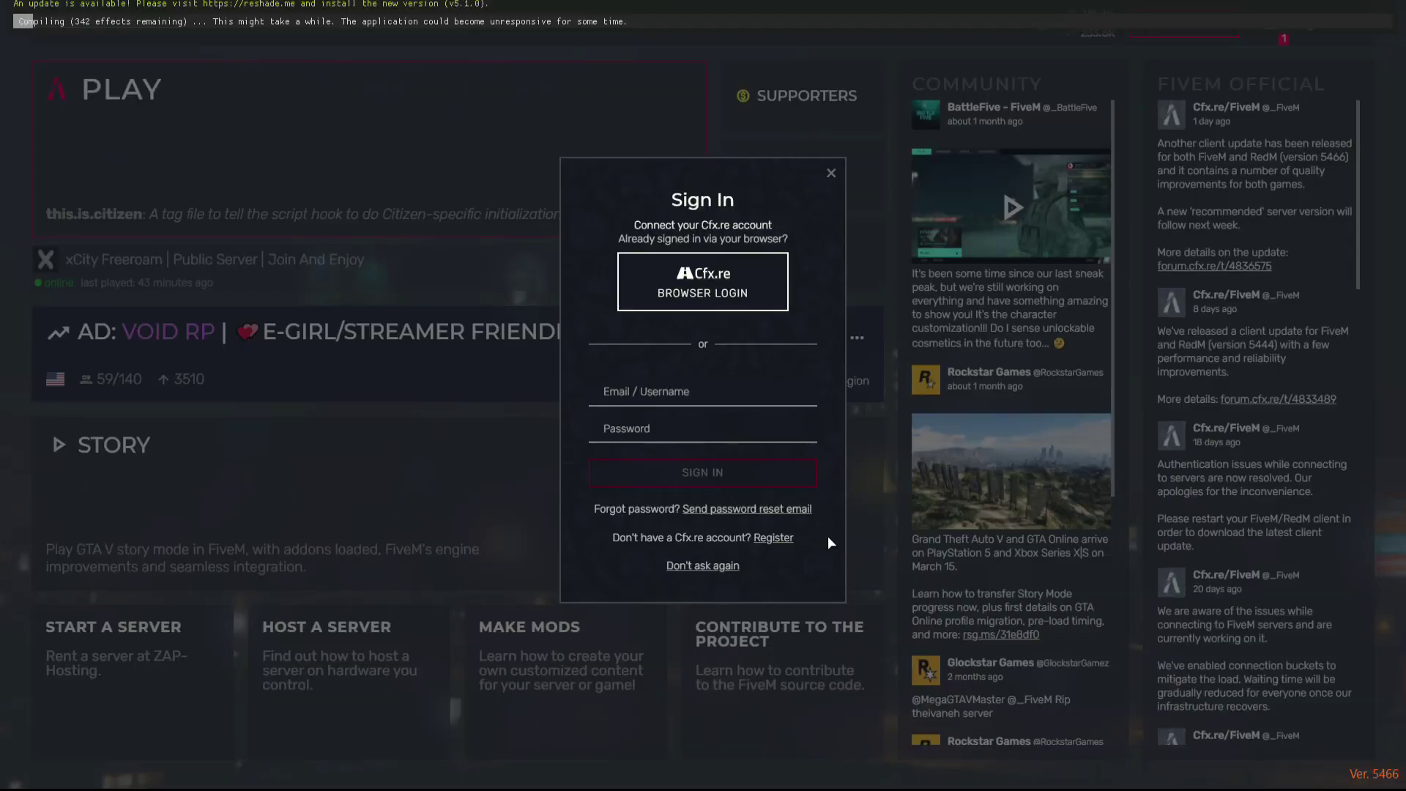
click(833, 172)
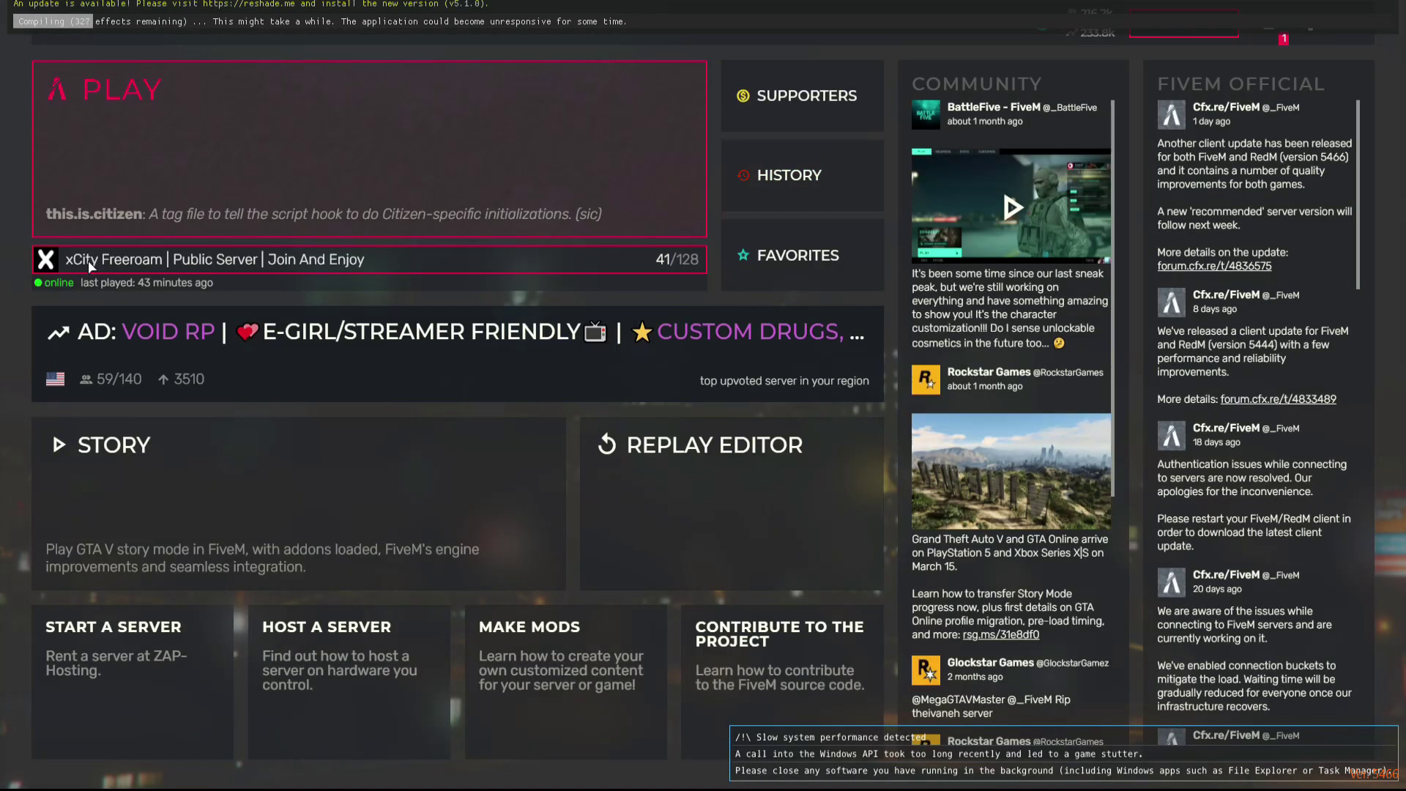
click(89, 262)
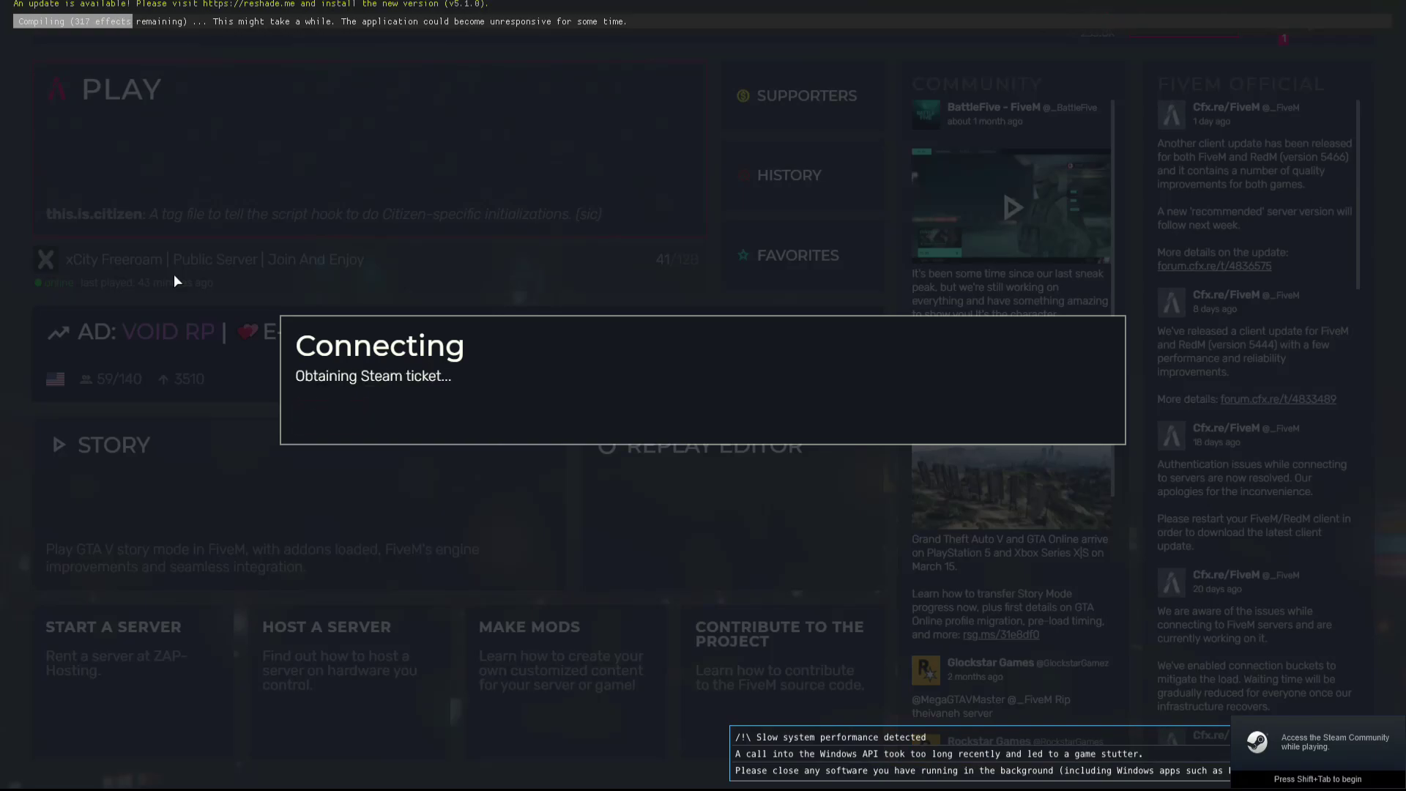